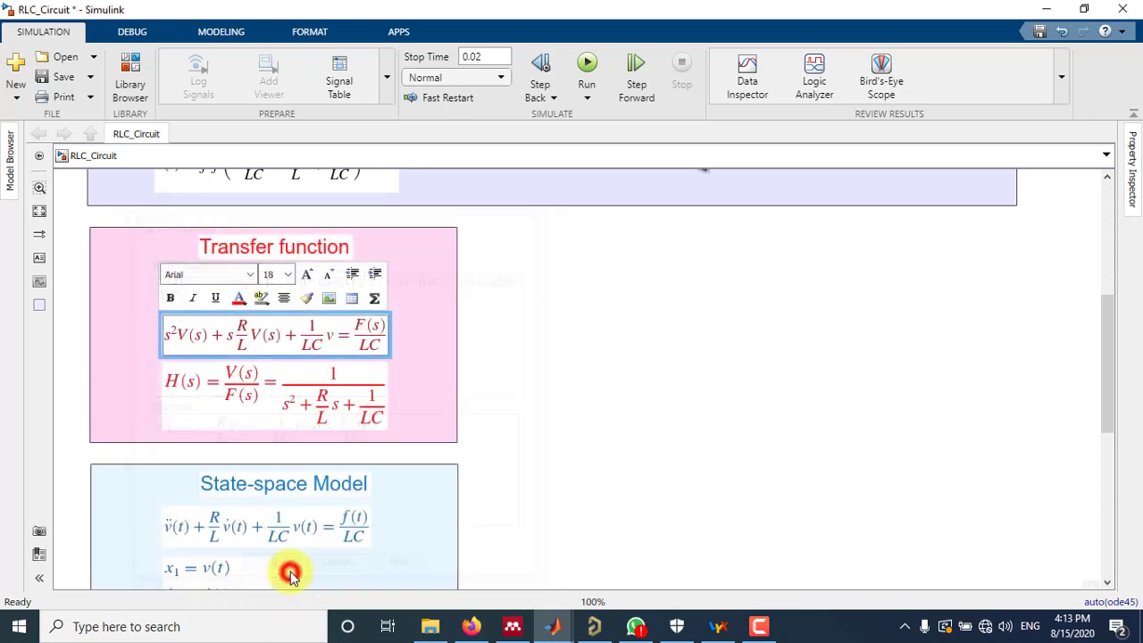
Finish editing the s-domain equation and open the code of the H(s) transfer function equation for editing
left_click(542, 361)
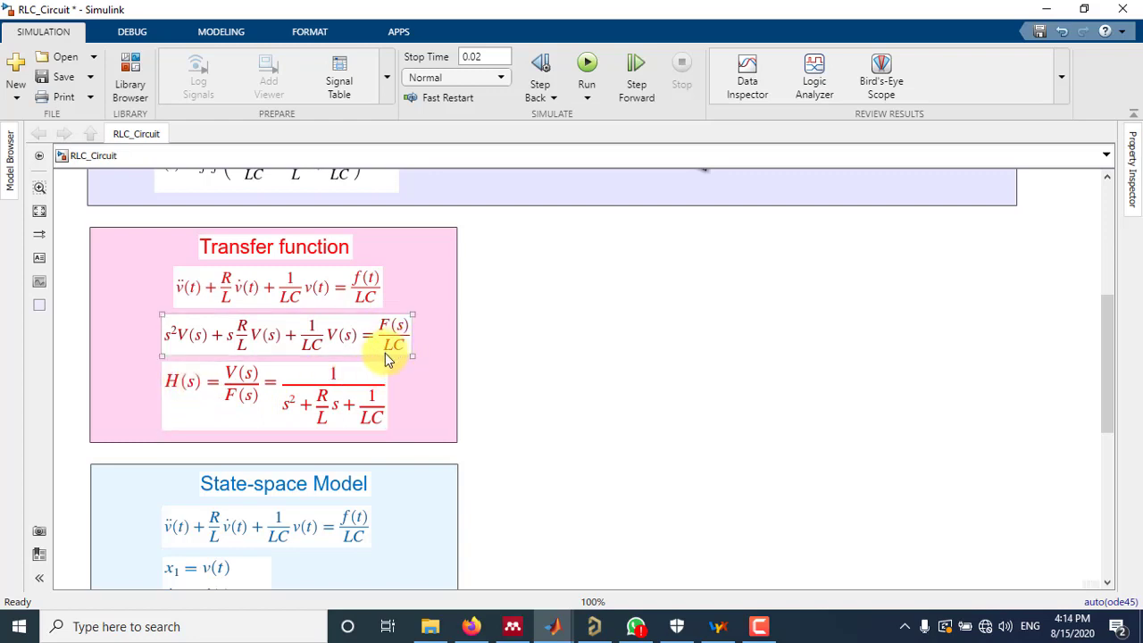
left_click(340, 375)
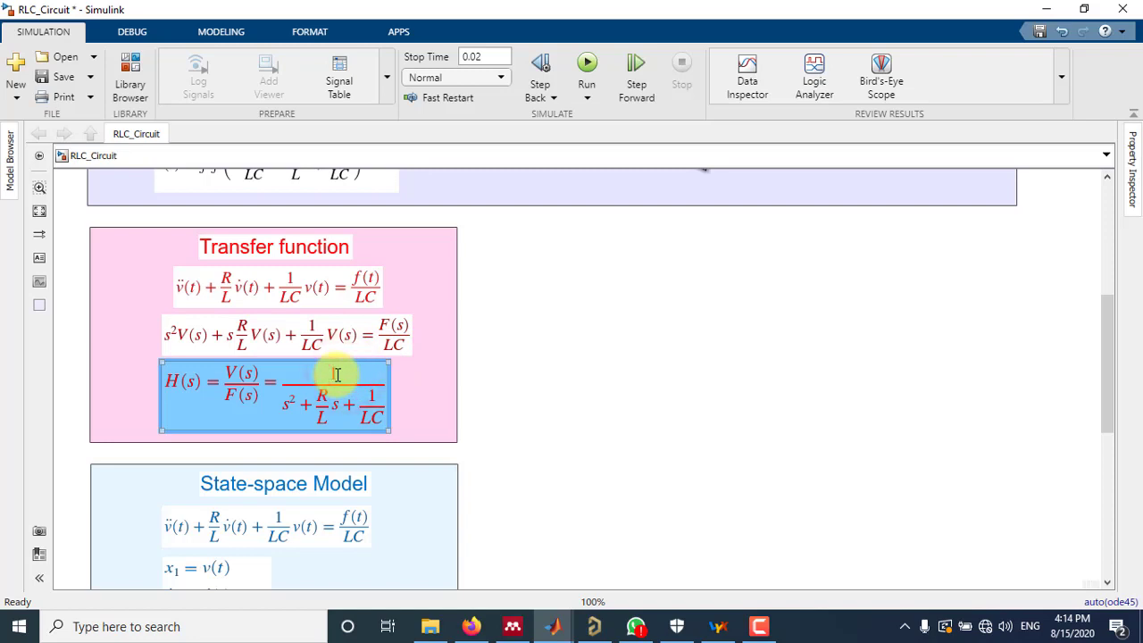
double_click(336, 375)
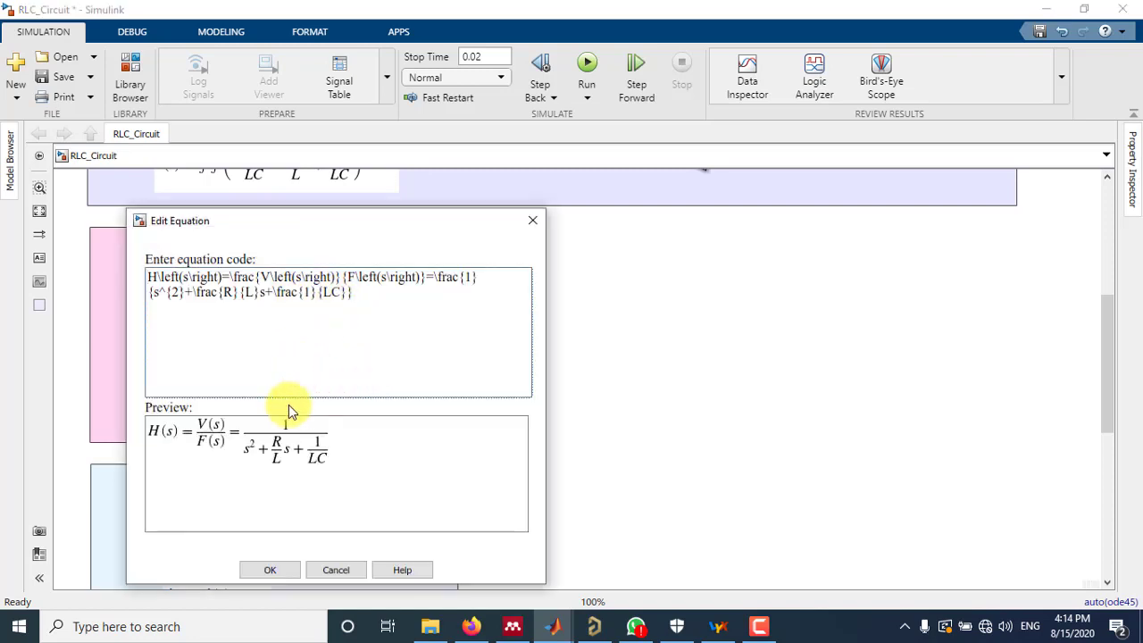
left_click(230, 277)
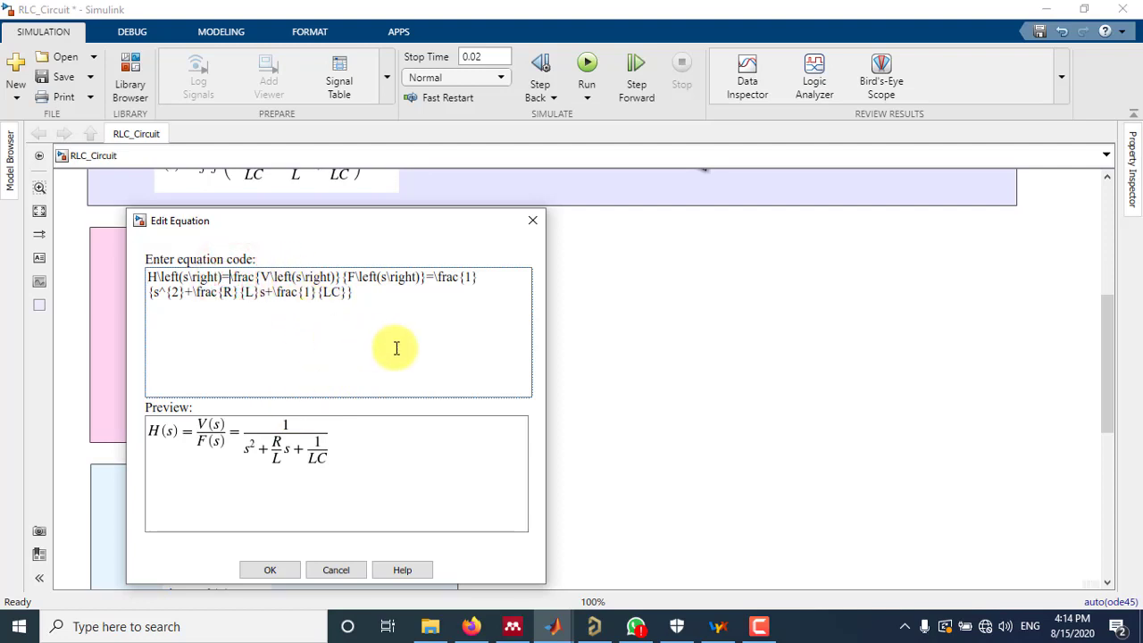
type("1/")
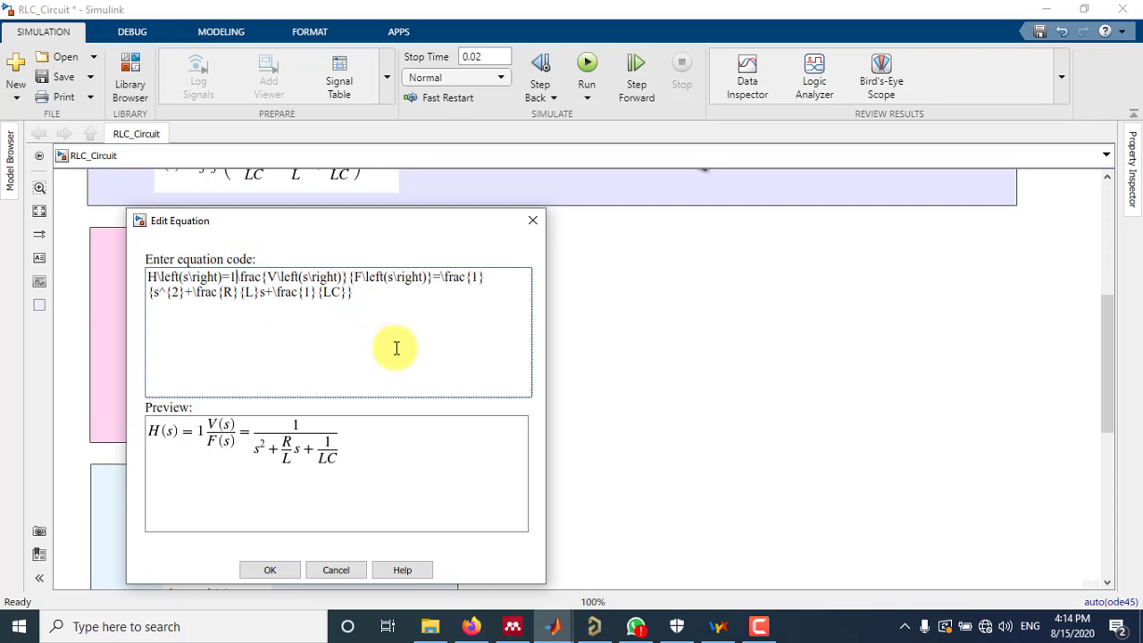
type("LC")
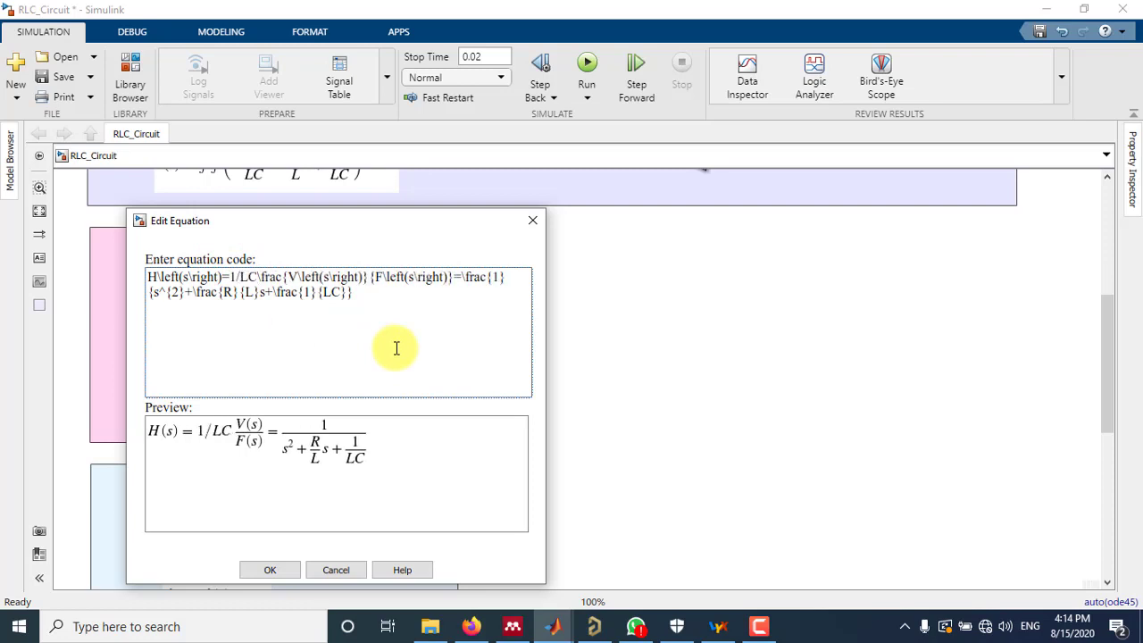
left_click_drag(197, 430, 247, 435)
left_click_drag(229, 277, 295, 287)
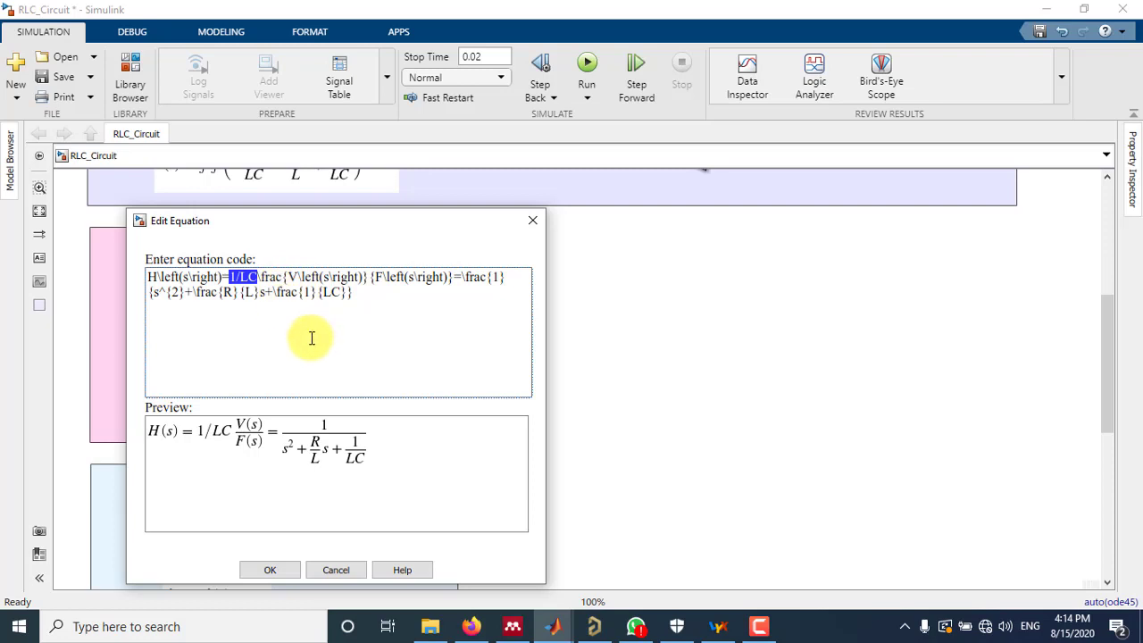
key("Delete")
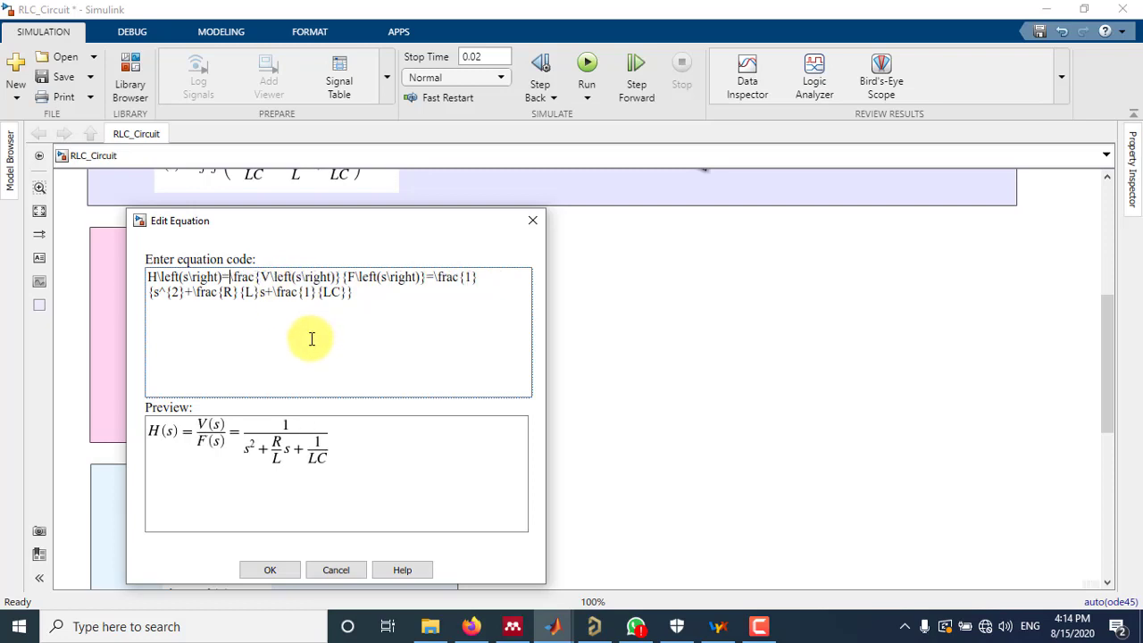
Change the numerator of the last fraction in the H(s) equation to 1/LC and apply the edit
left_click(260, 276)
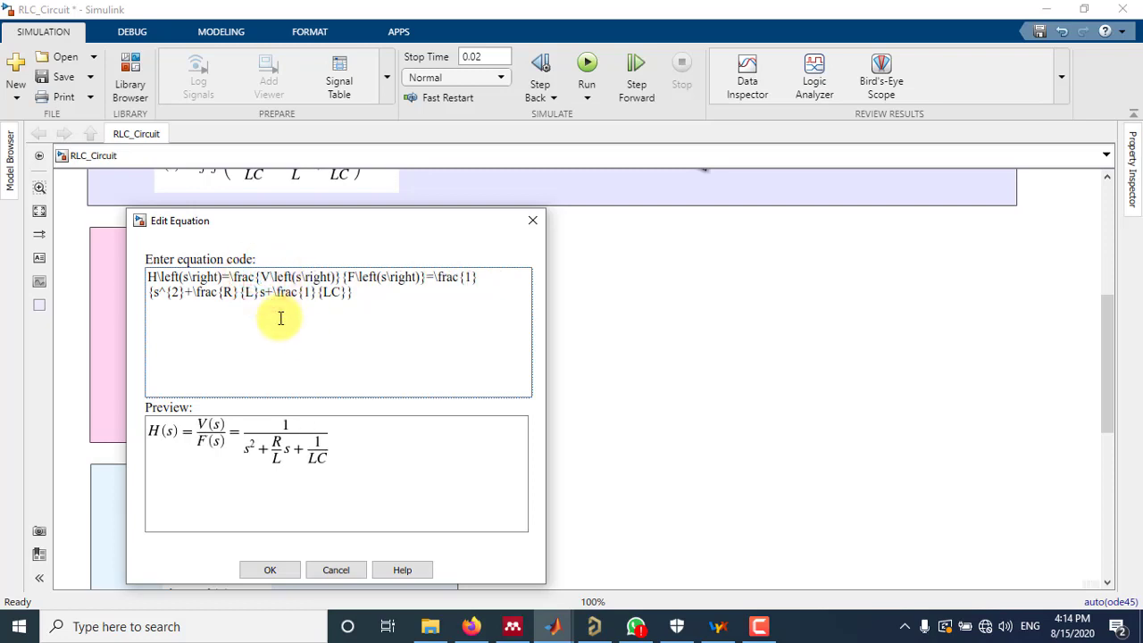
left_click(468, 278)
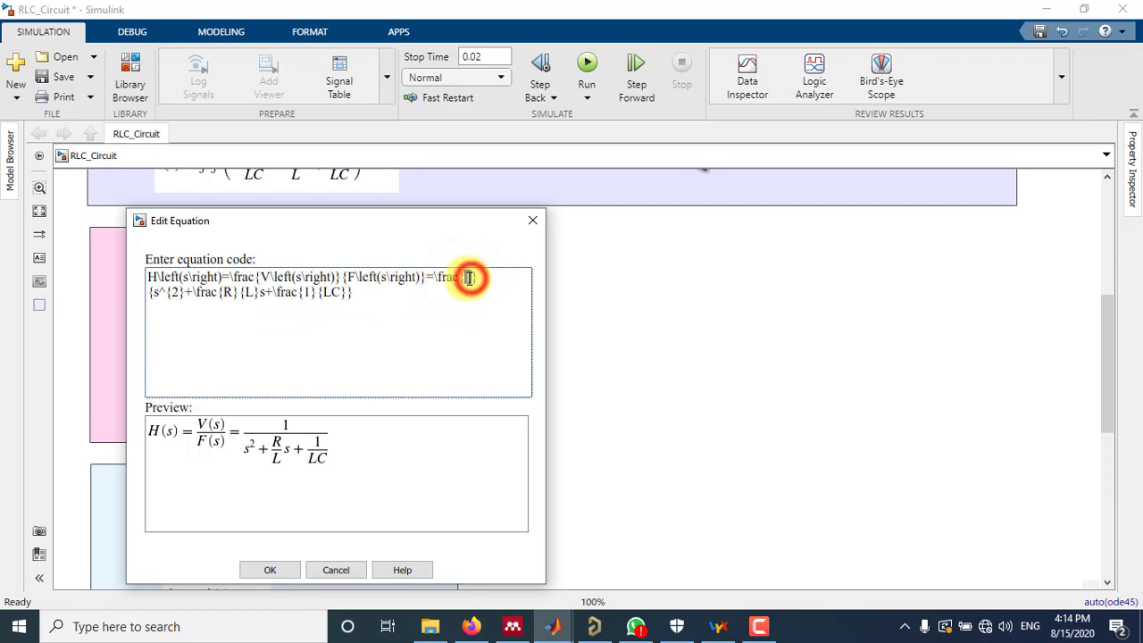
type("/LC")
left_click(271, 569)
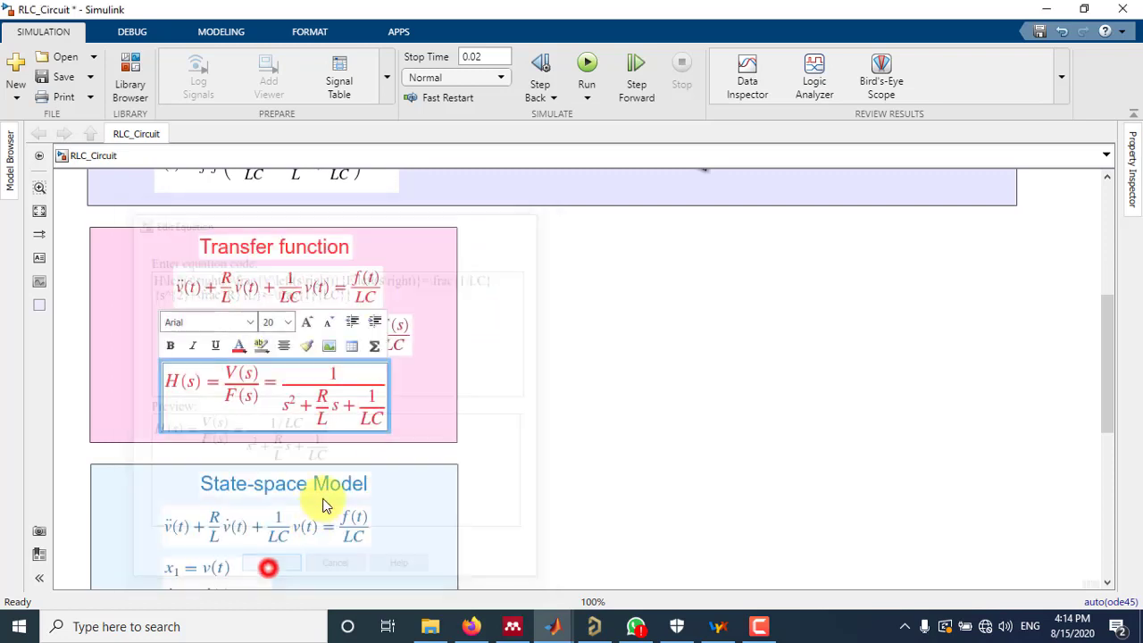
left_click(566, 373)
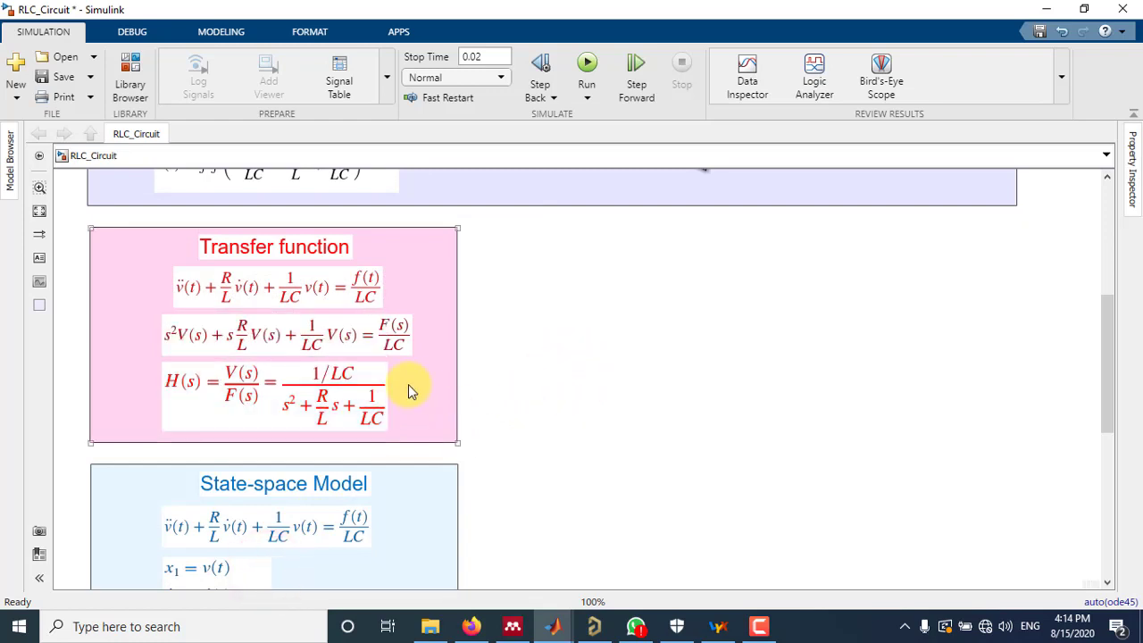
Widen the pink Transfer function area to match the width of the area above it
left_click_drag(454, 442, 1018, 446)
left_click(906, 485)
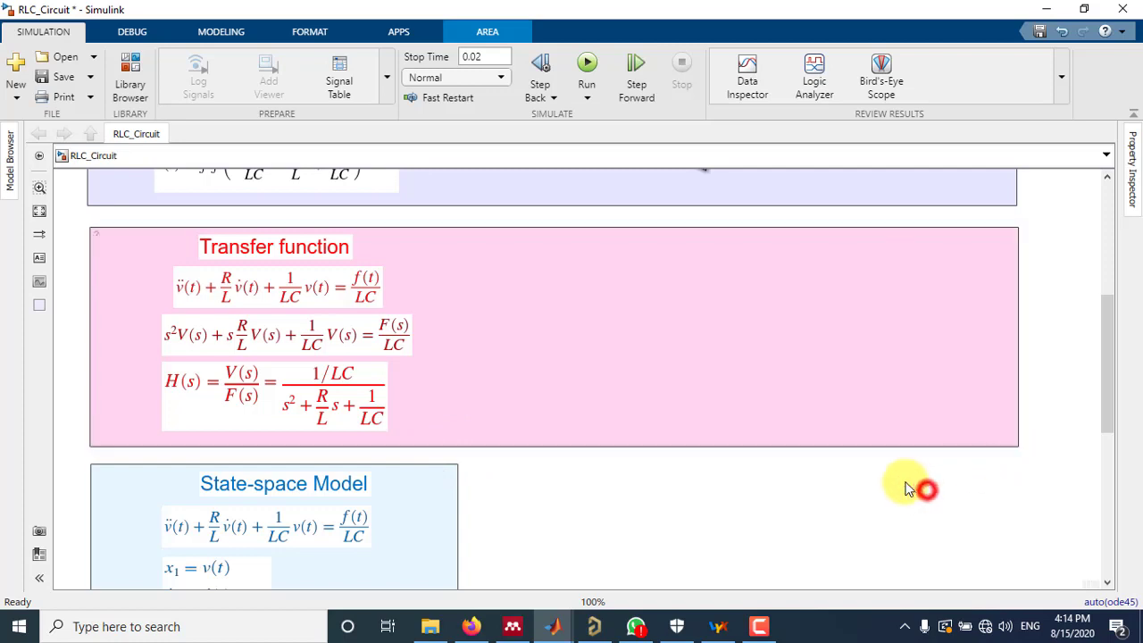
Place a Transfer Fcn block from the Simulink Continuous library in the empty part of the Transfer function area
mouse_move(554, 626)
left_click(728, 549)
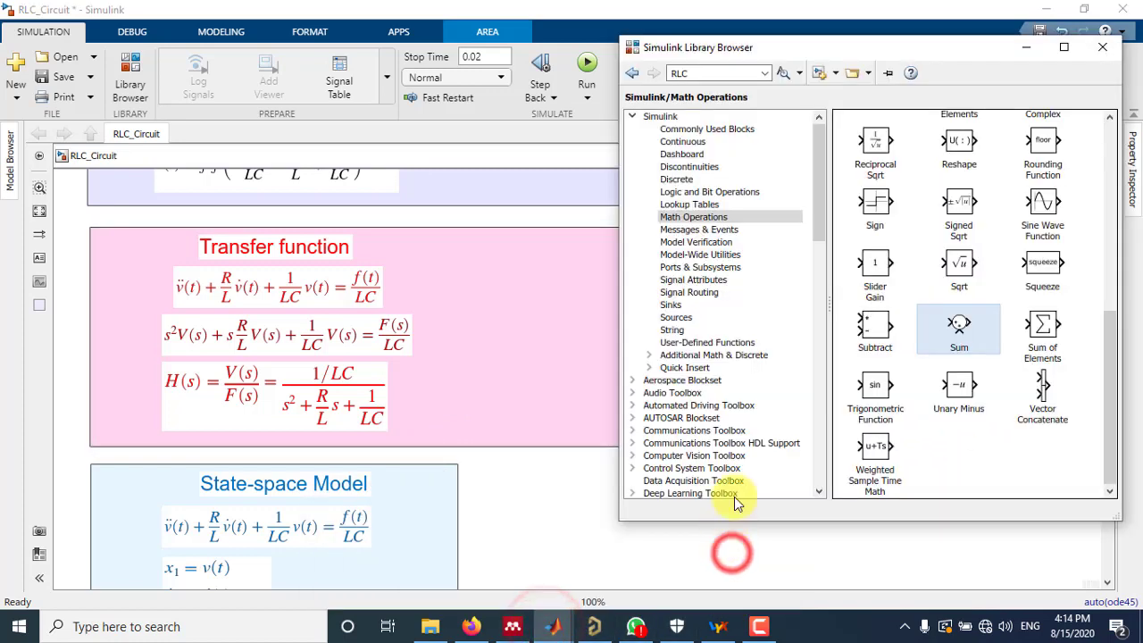
left_click(678, 141)
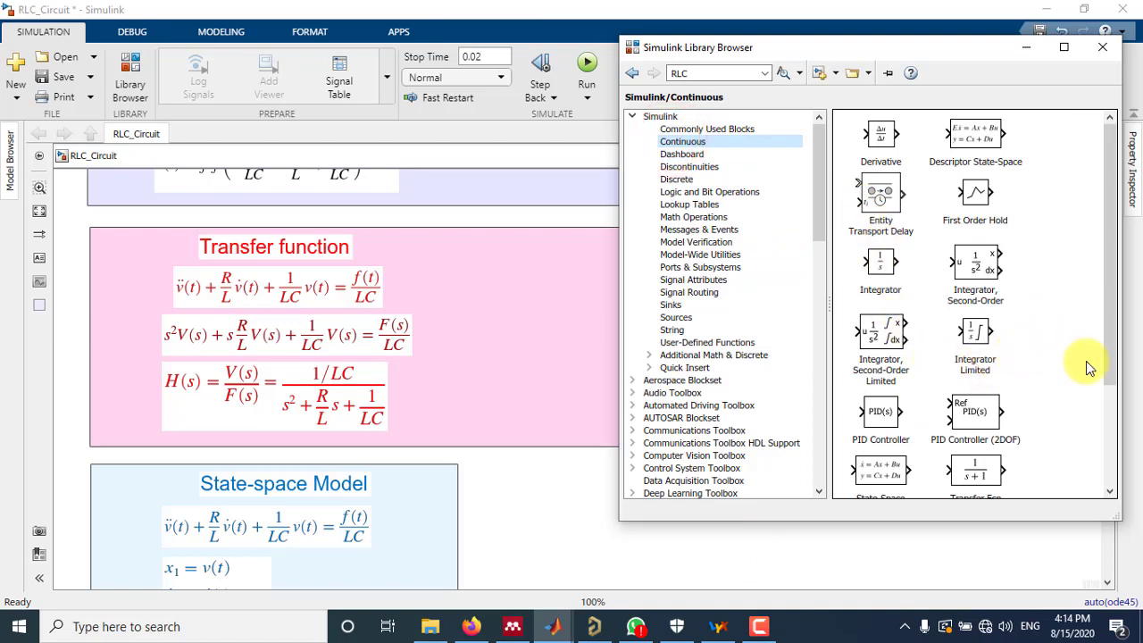
left_click_drag(1110, 333, 1111, 392)
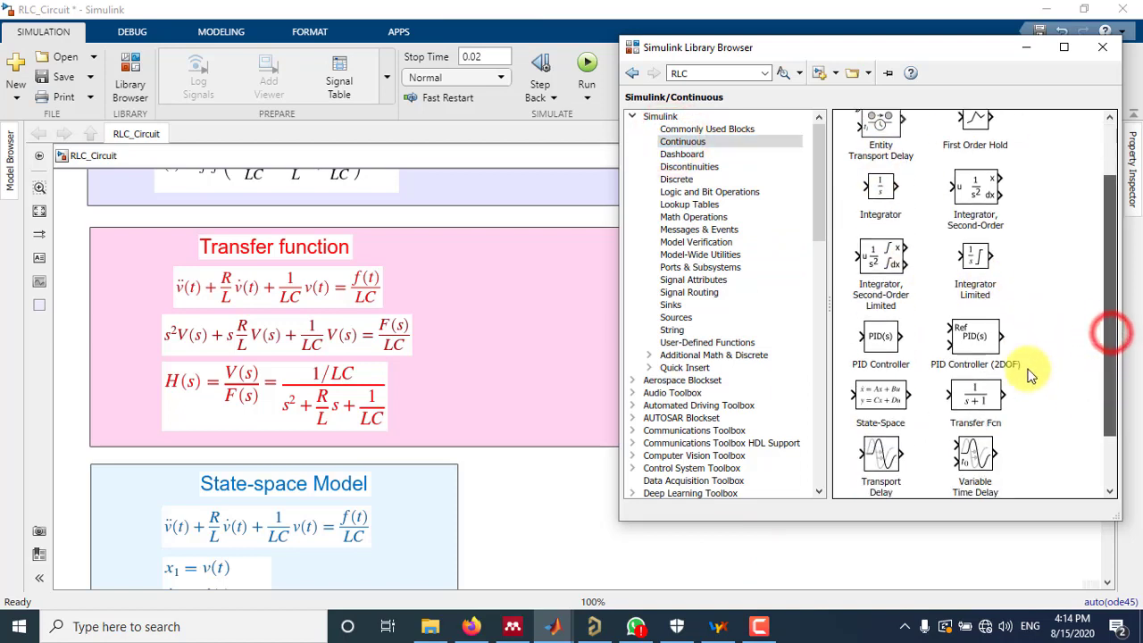
mouse_move(975, 396)
left_mouse_down()
mouse_move(568, 359)
mouse_move(690, 355)
left_mouse_up()
Set the Transfer Fcn block's numerator coefficients to [1e6] and its denominator coefficients to [1 2500 1e6]
left_click(308, 393)
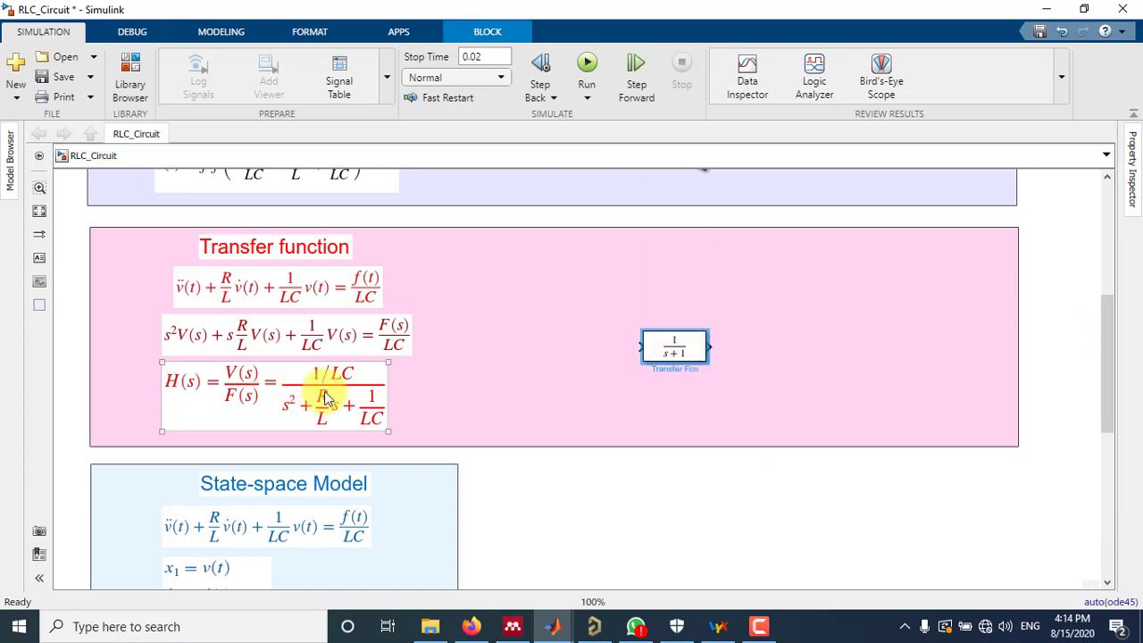
left_click(668, 355)
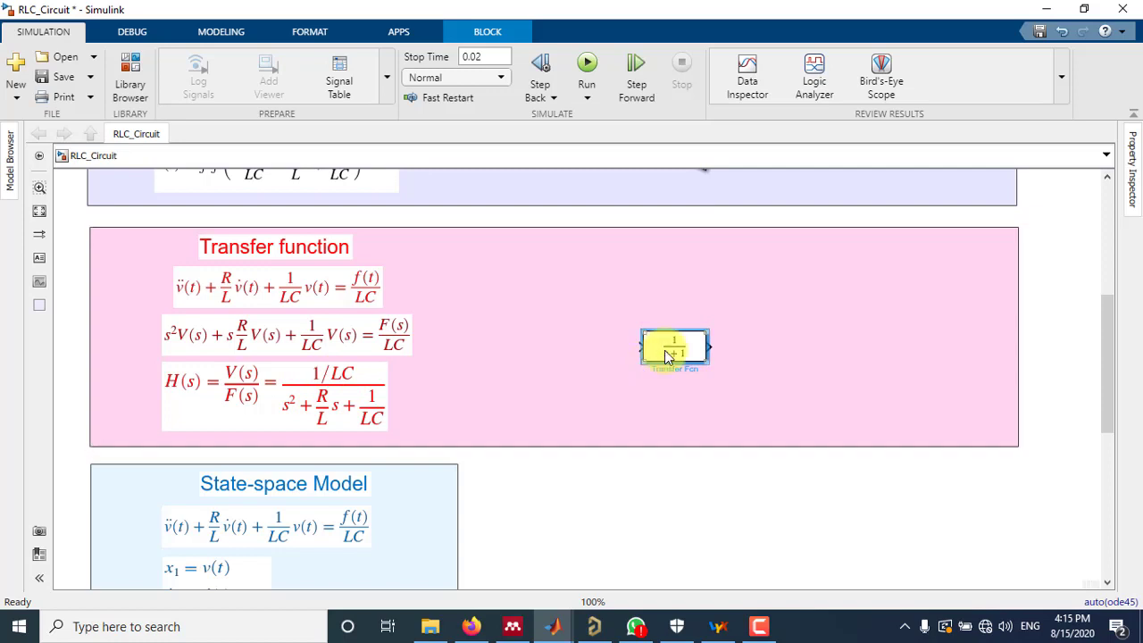
double_click(665, 353)
left_click(740, 300)
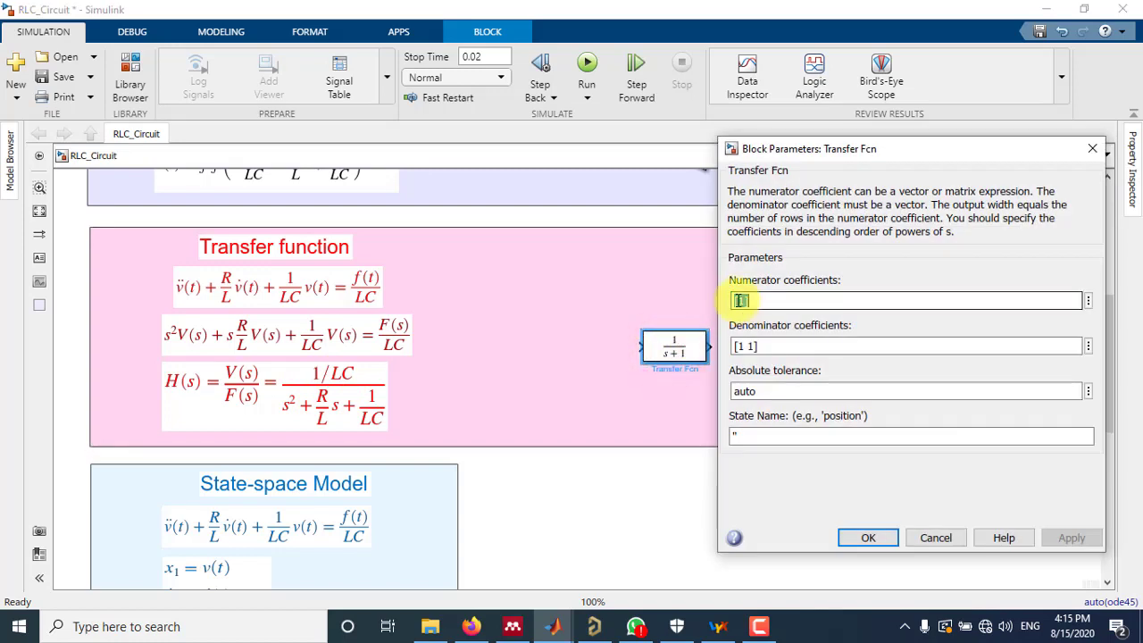
left_click(744, 300)
left_click_drag(743, 304, 739, 303)
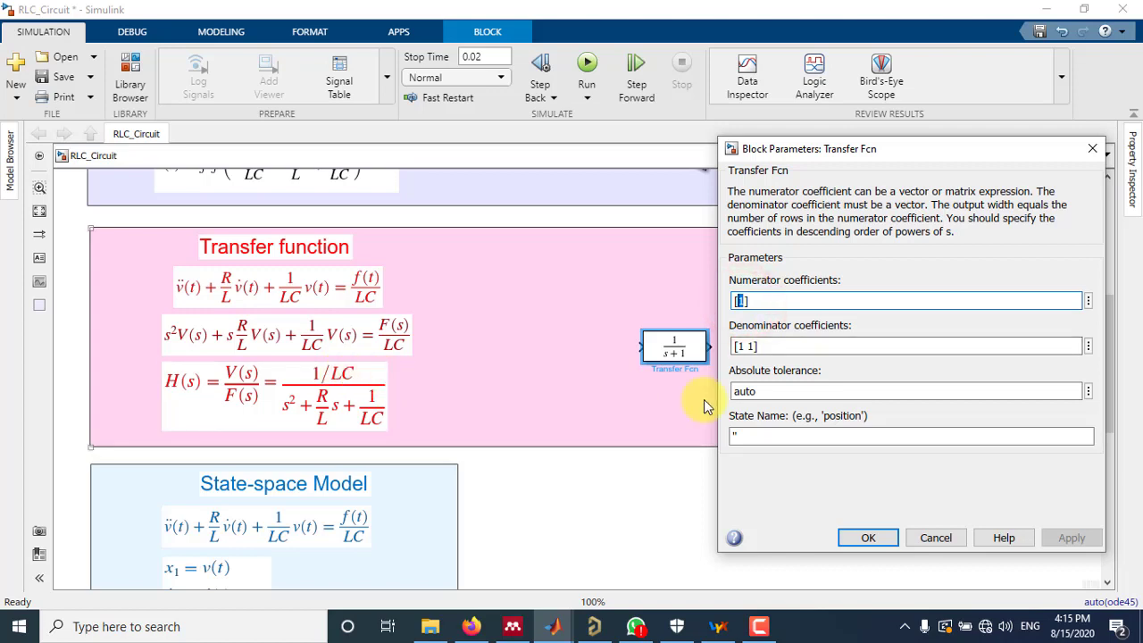
type("1")
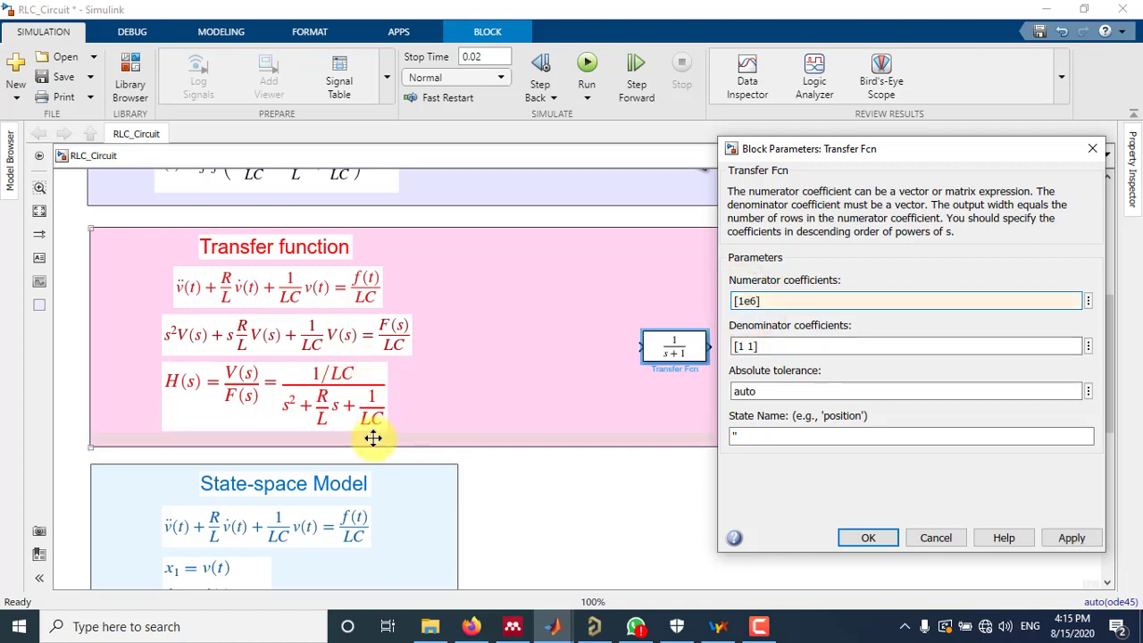
left_click(741, 346)
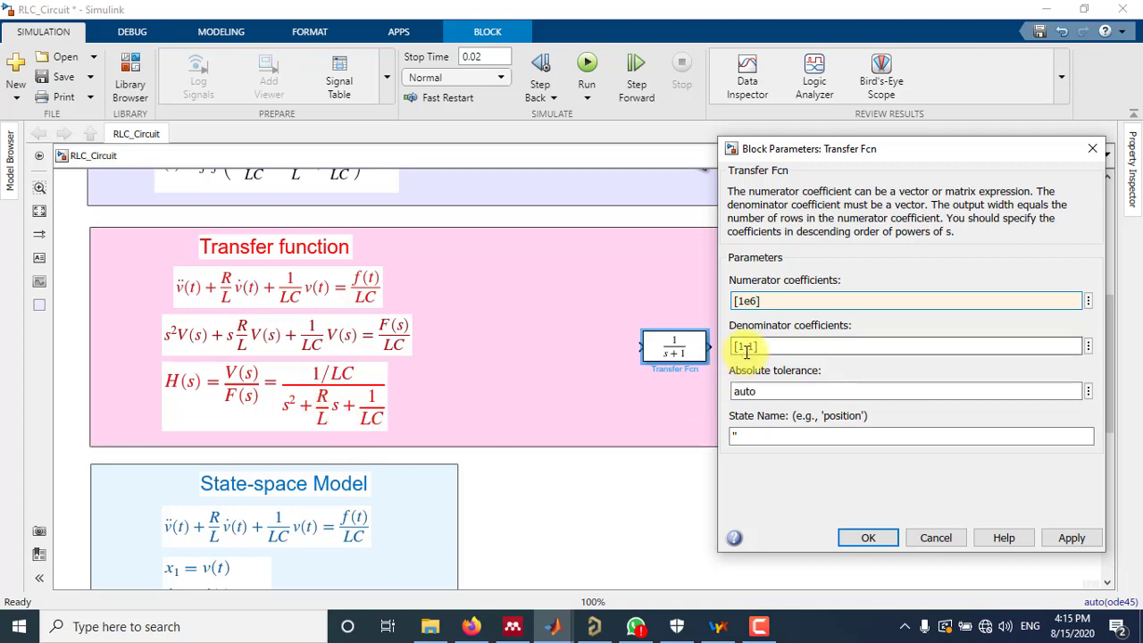
left_click(746, 346)
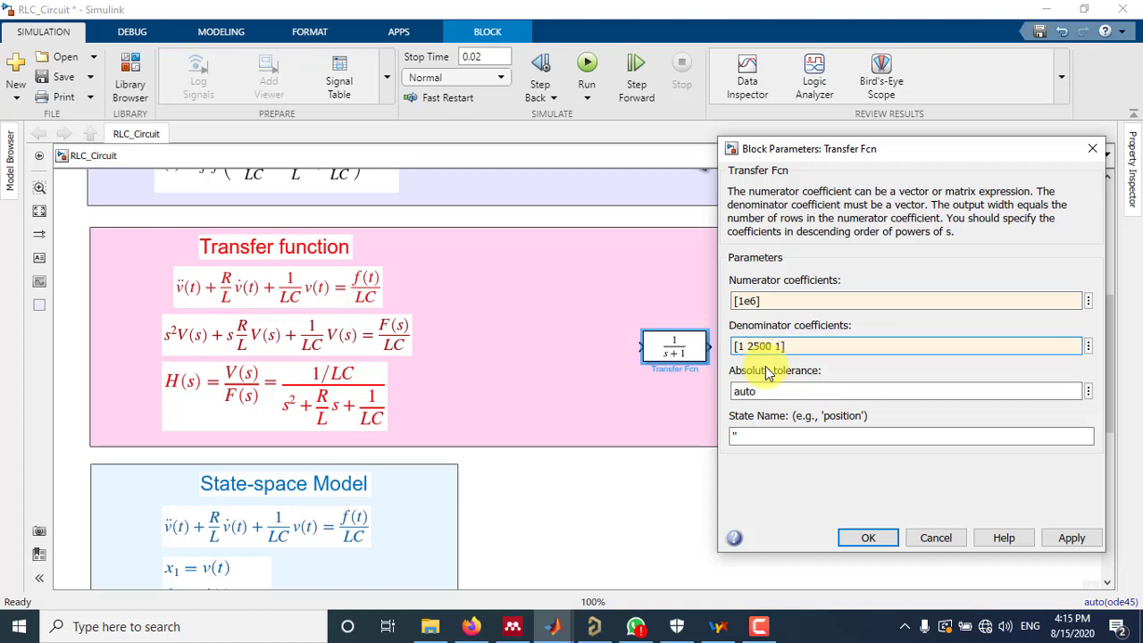
left_click(780, 346)
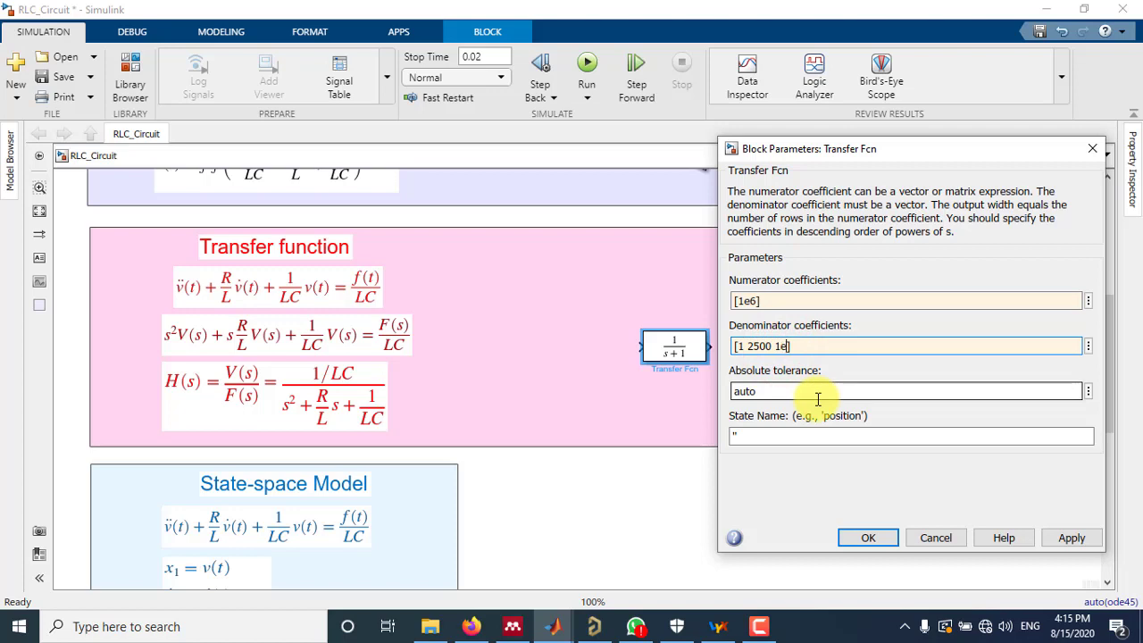
left_click(866, 537)
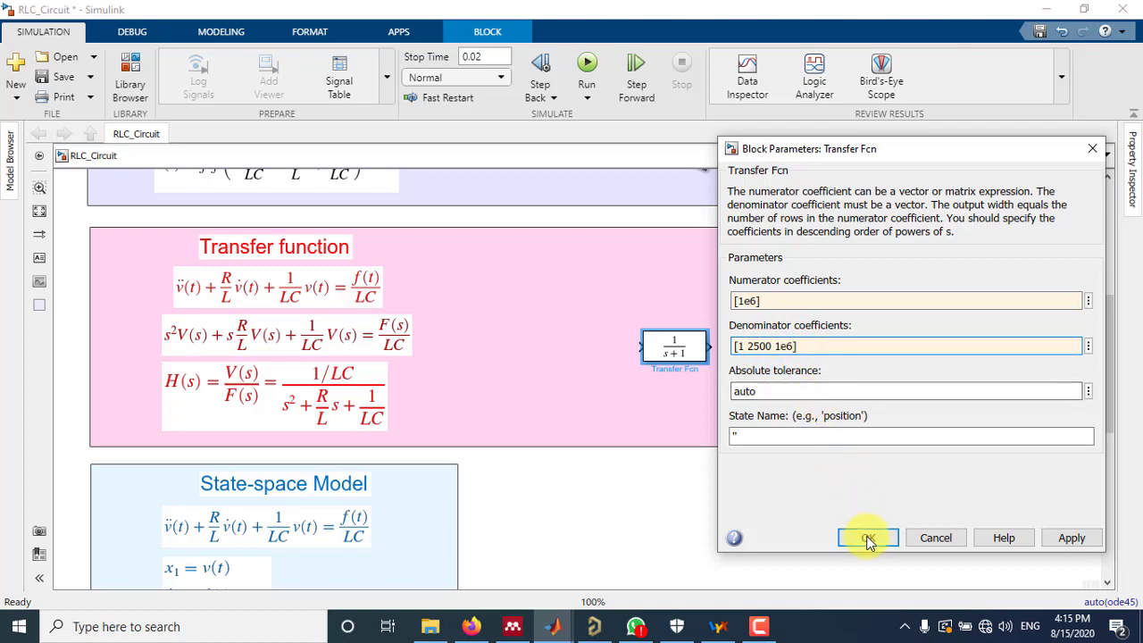
Widen the Transfer Fcn block so its full expression fits, and inspect the expression up close
left_click_drag(700, 356, 741, 362)
scroll(696, 354, "up", 2)
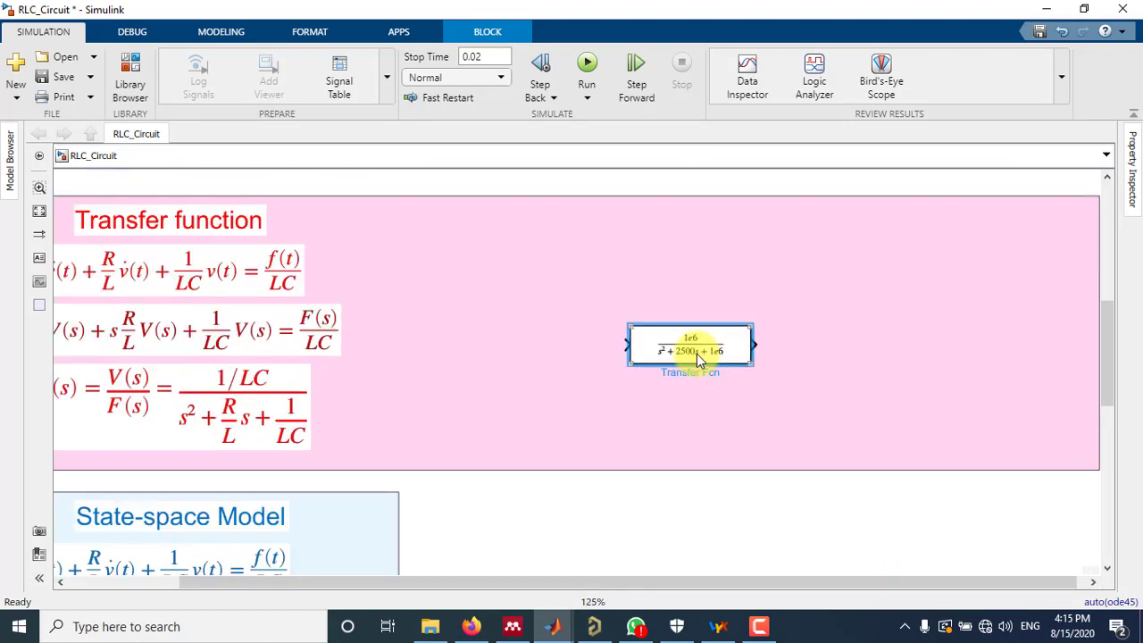
scroll(696, 353, "up", 1)
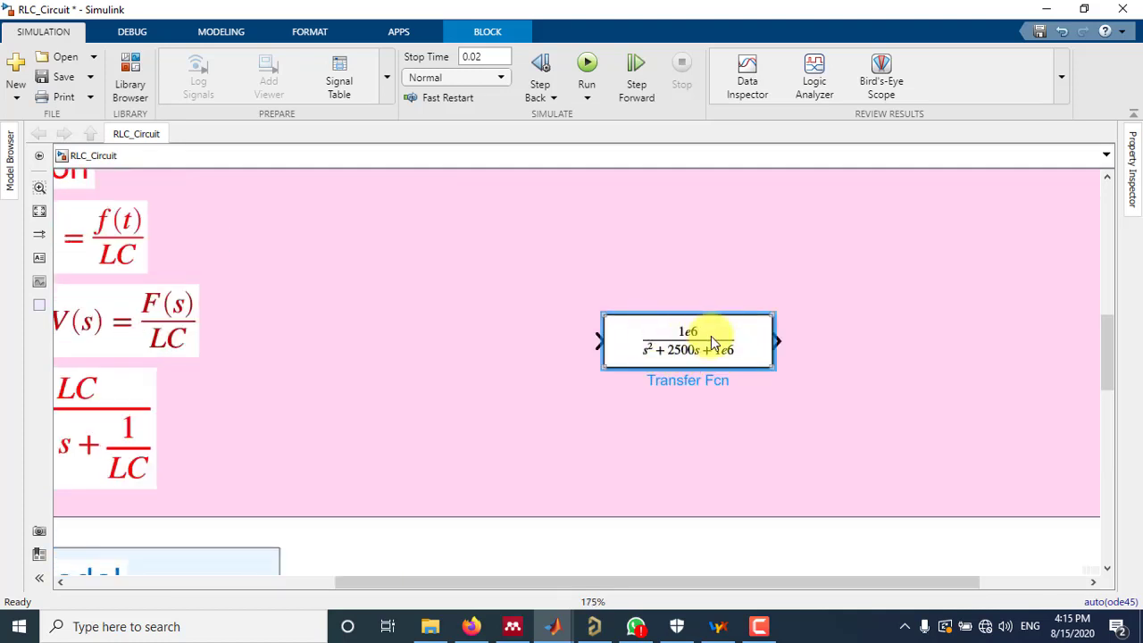
scroll(697, 353, "down", 1)
scroll(697, 354, "down", 1)
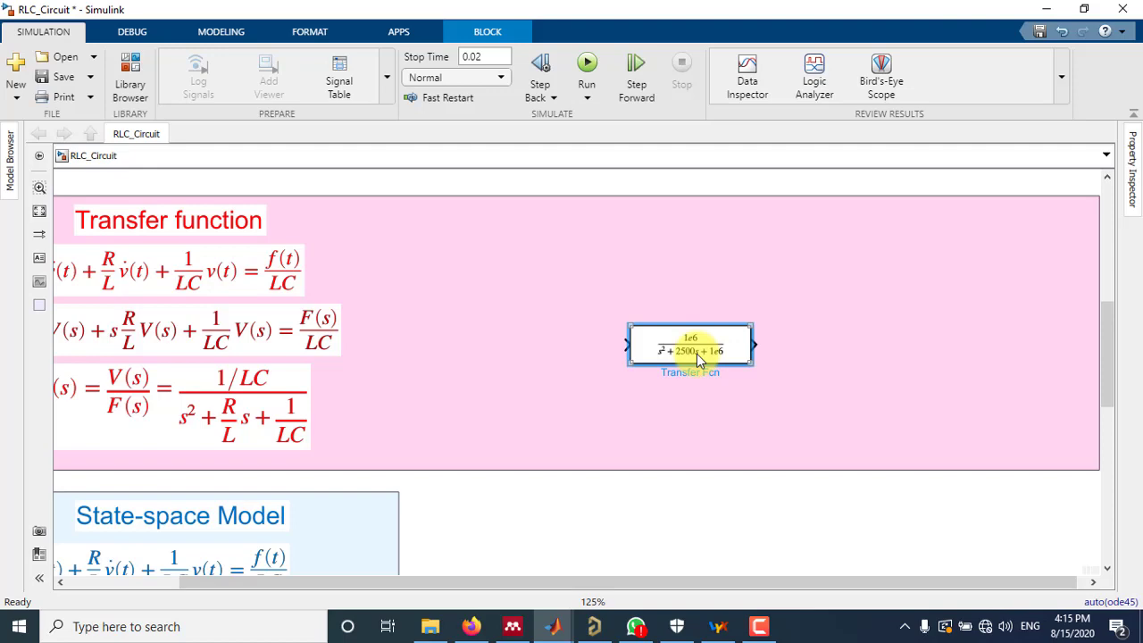
scroll(696, 353, "down", 1)
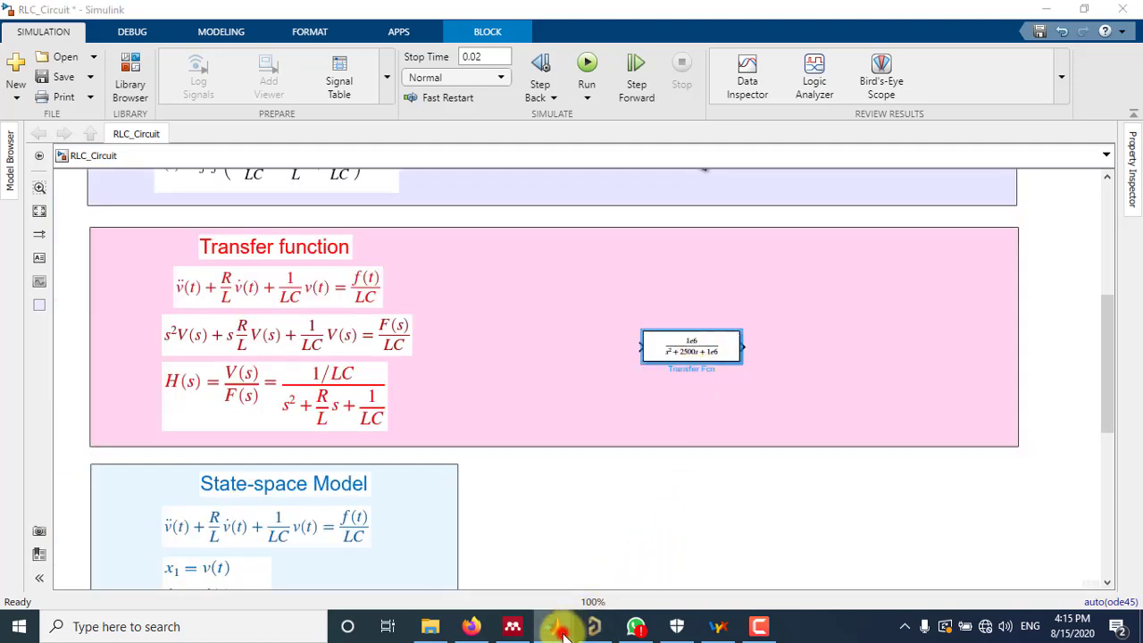
Place a Constant block before the Transfer Fcn block and connect it to that block's input
mouse_move(552, 625)
left_click(728, 561)
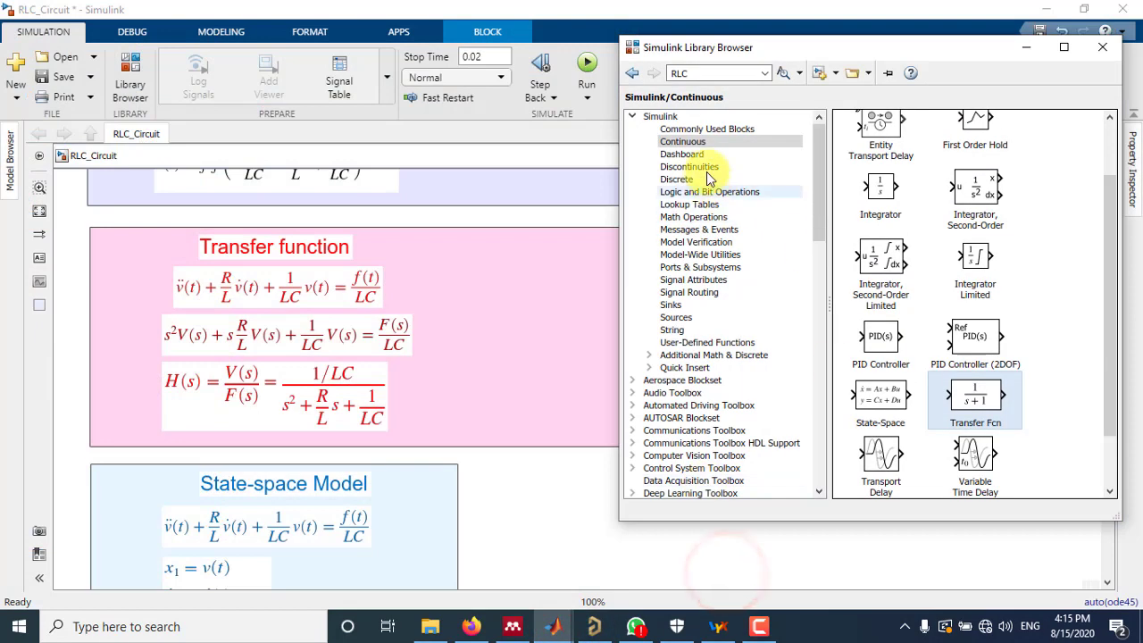
left_click(671, 305)
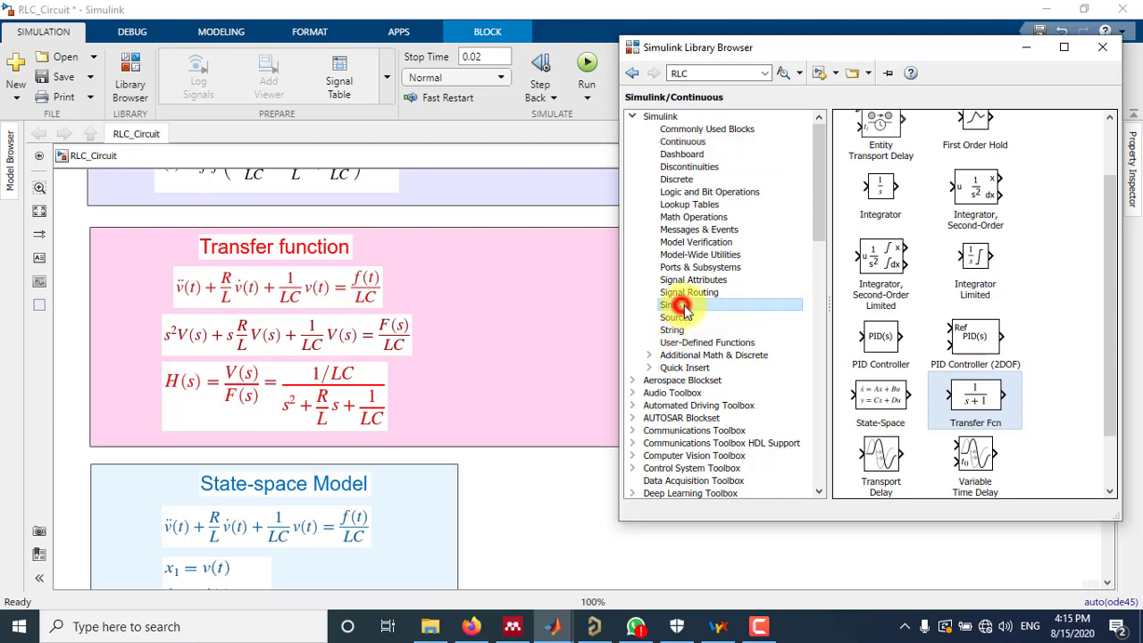
left_click_drag(991, 189, 582, 360)
left_click(625, 347)
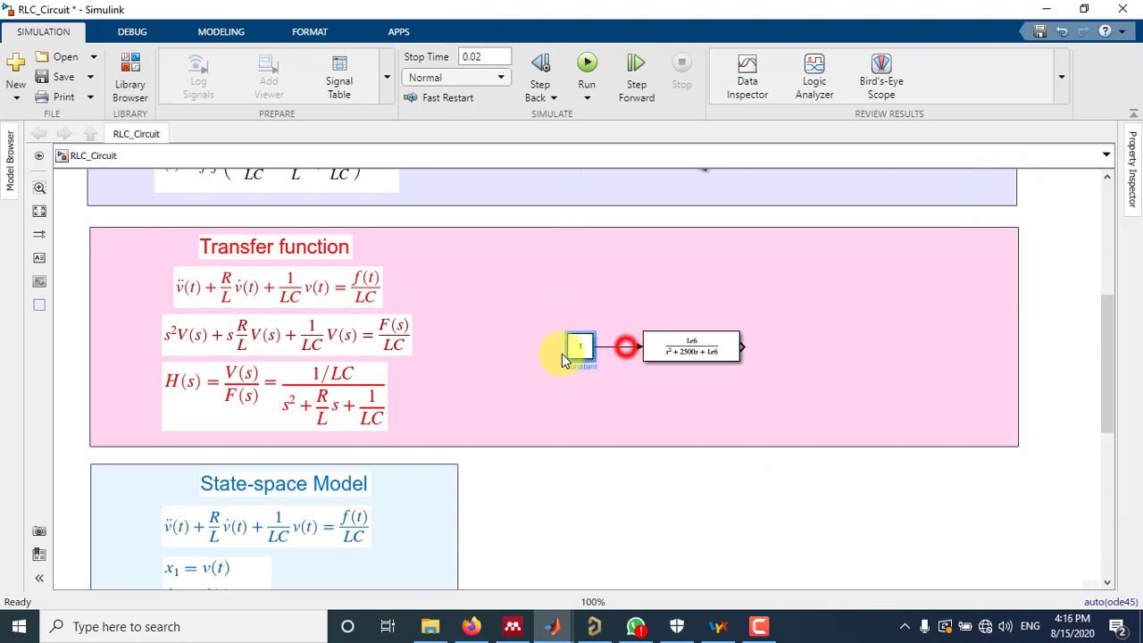
Rename the Constant block feeding the Transfer Fcn block as "f(t).."
left_click(578, 364)
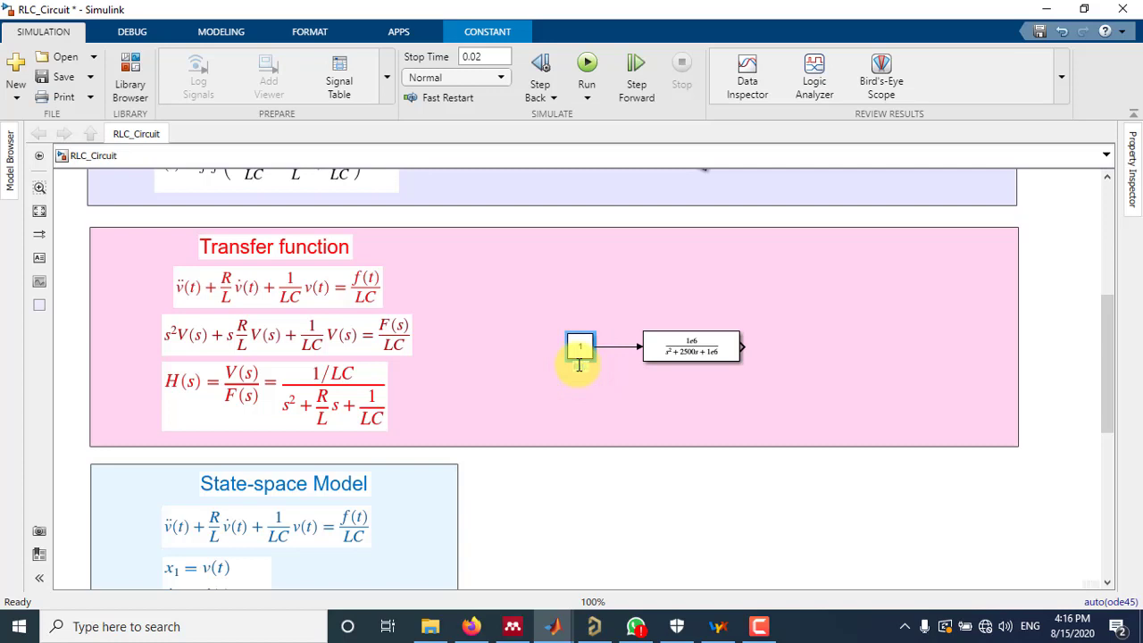
left_click(624, 480)
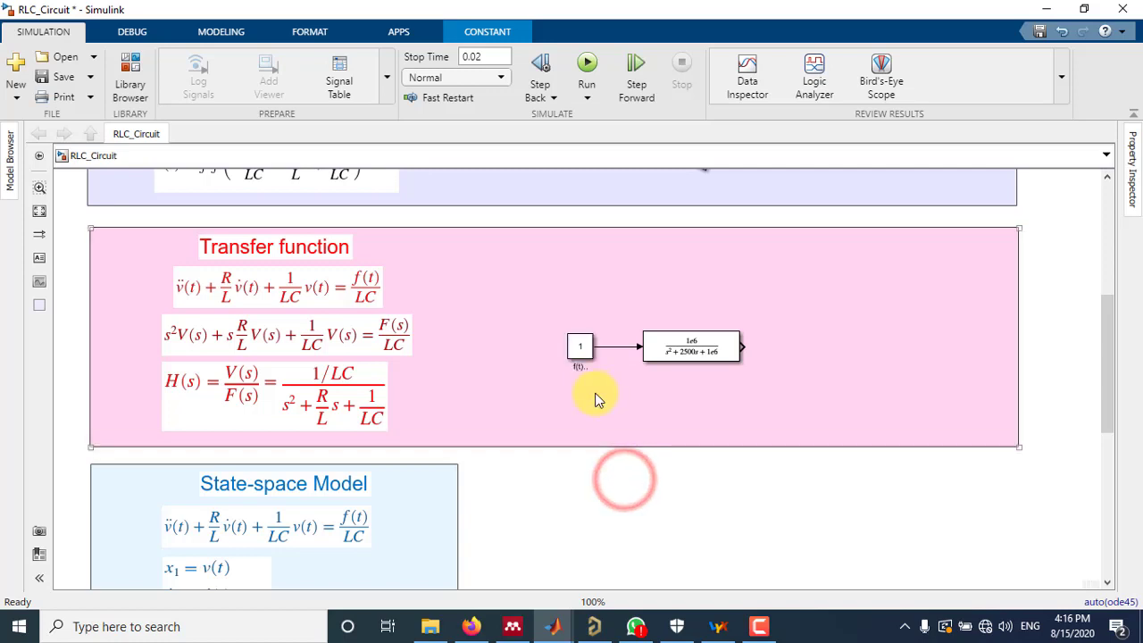
Add a Scope block after the Transfer Fcn block and connect it to that block's output
double_click(800, 367)
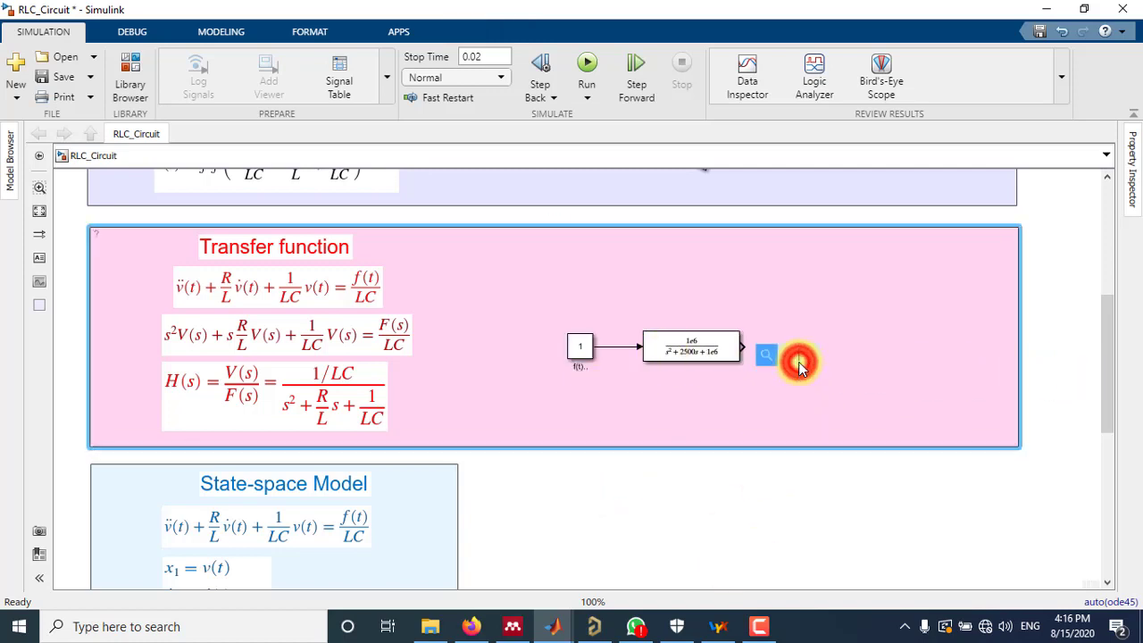
type("s")
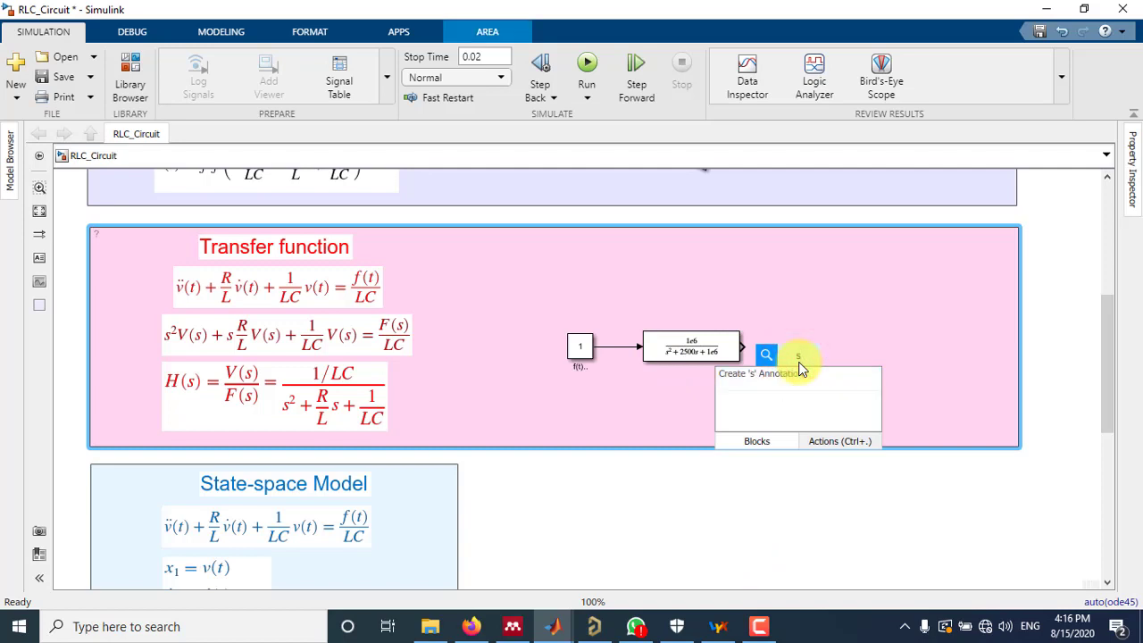
type("cope")
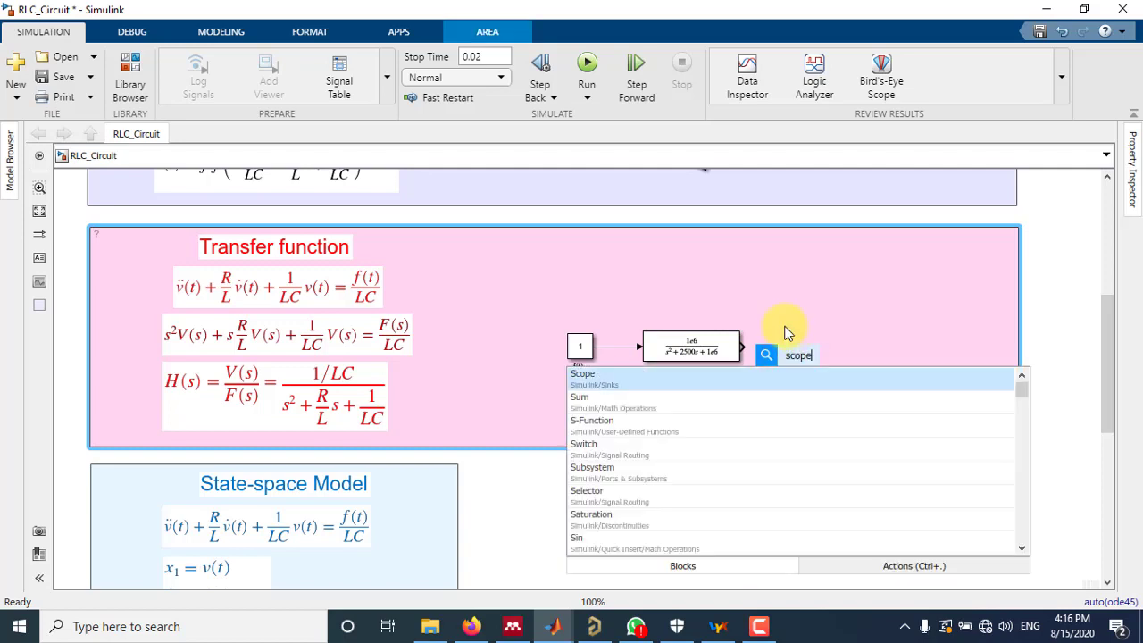
left_click(630, 391)
mouse_move(798, 357)
left_mouse_down()
mouse_move(795, 349)
mouse_move(777, 361)
mouse_move(782, 348)
left_mouse_up()
left_click(790, 489)
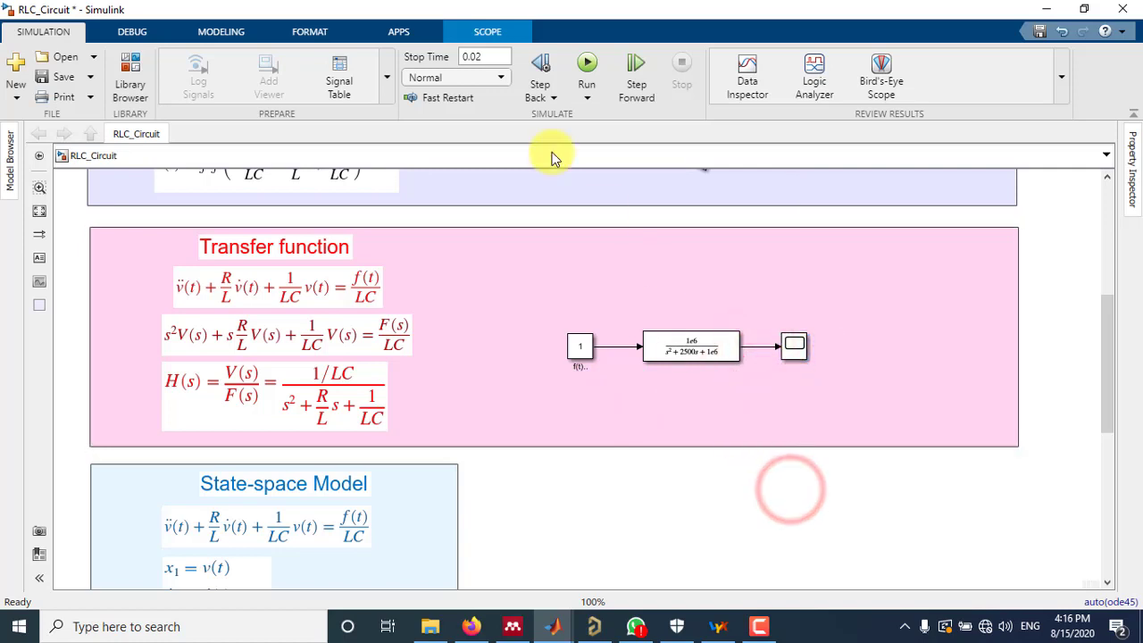
Run the simulation and view the Transfer Fcn response in its scope, scaling both the X and Y axes
left_click(587, 72)
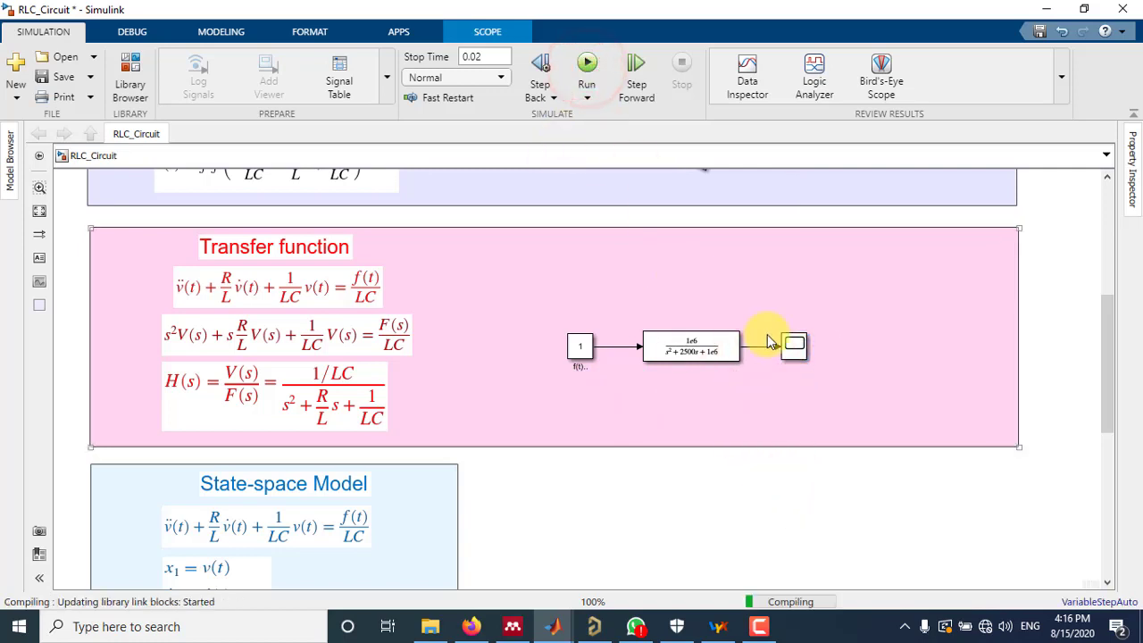
double_click(791, 350)
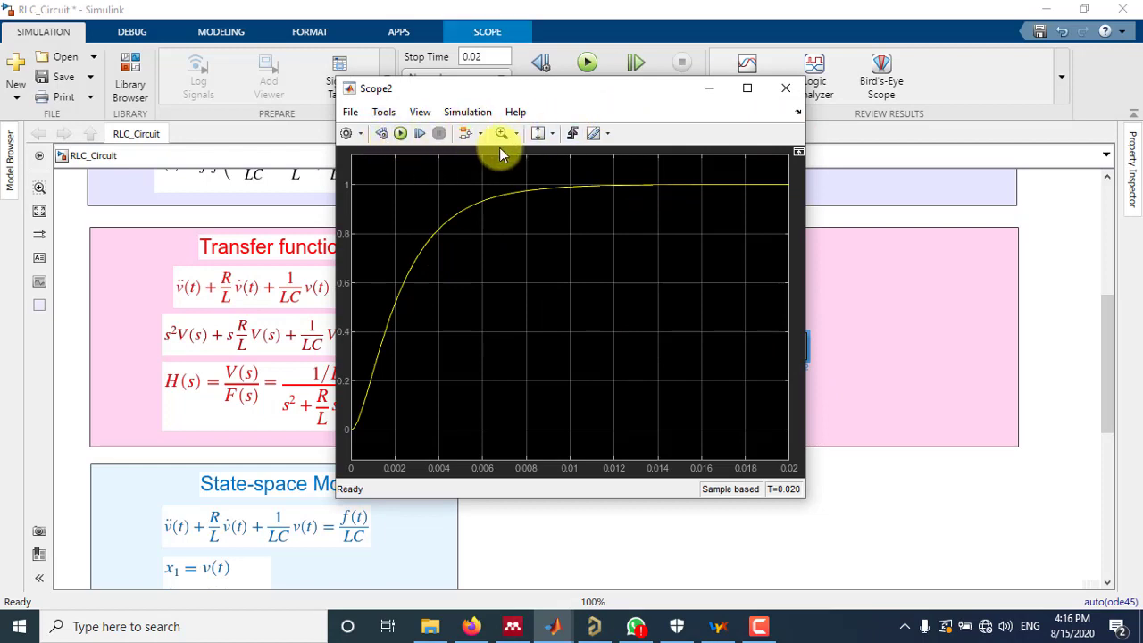
left_click(551, 134)
left_click(544, 172)
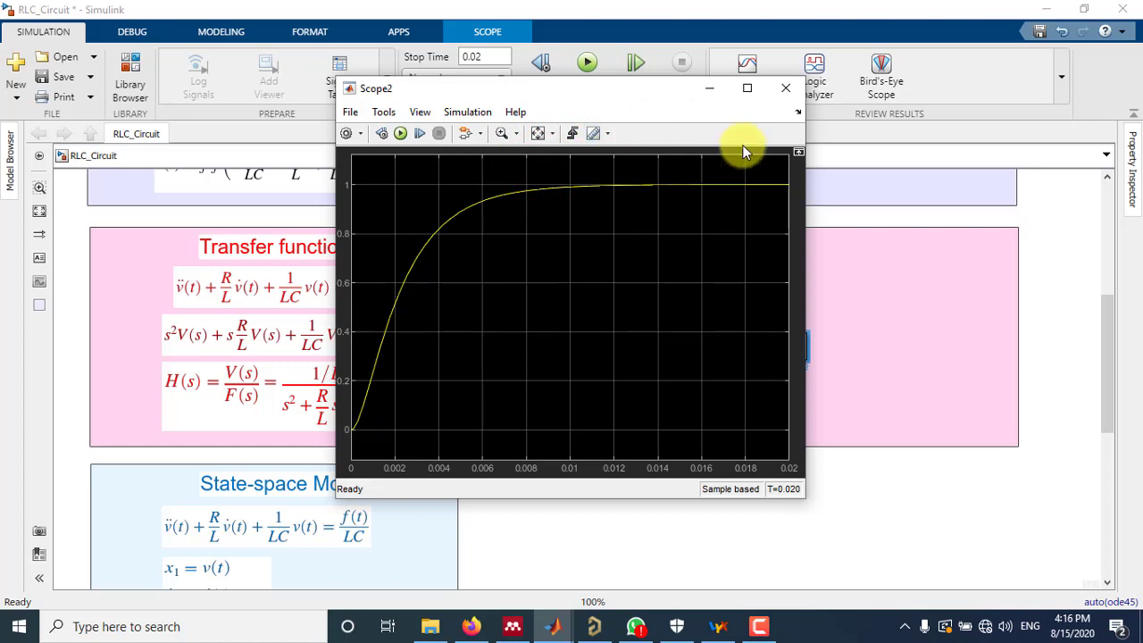
left_click_drag(1112, 314, 1105, 299)
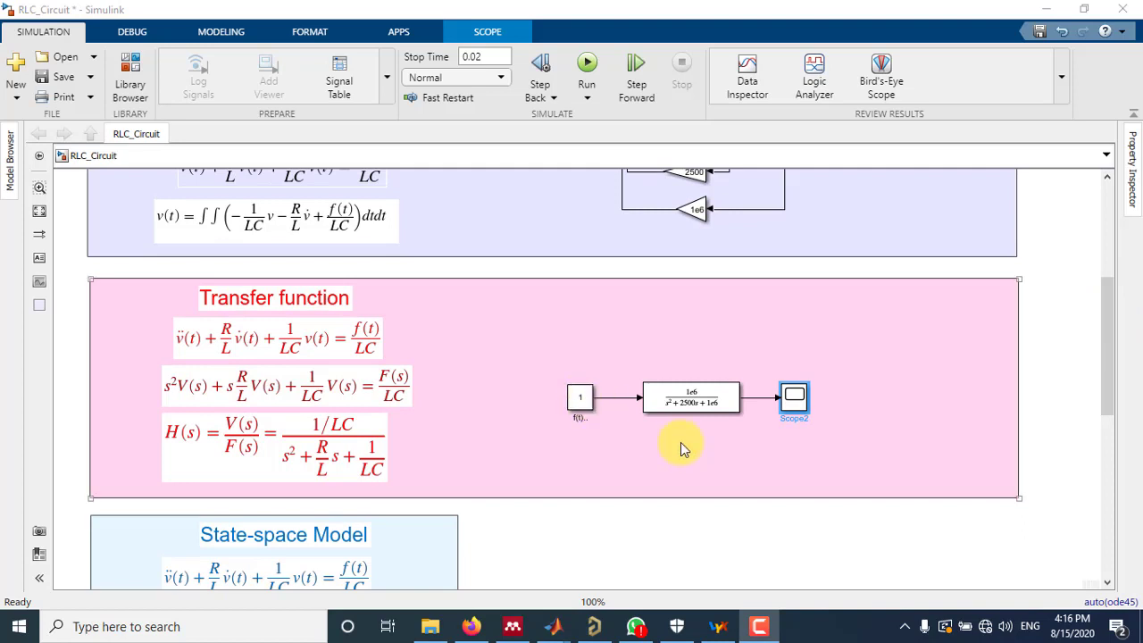
Set the value of the Constant block "f(t).." feeding the Transfer Fcn block to 100
left_click(581, 405)
double_click(581, 407)
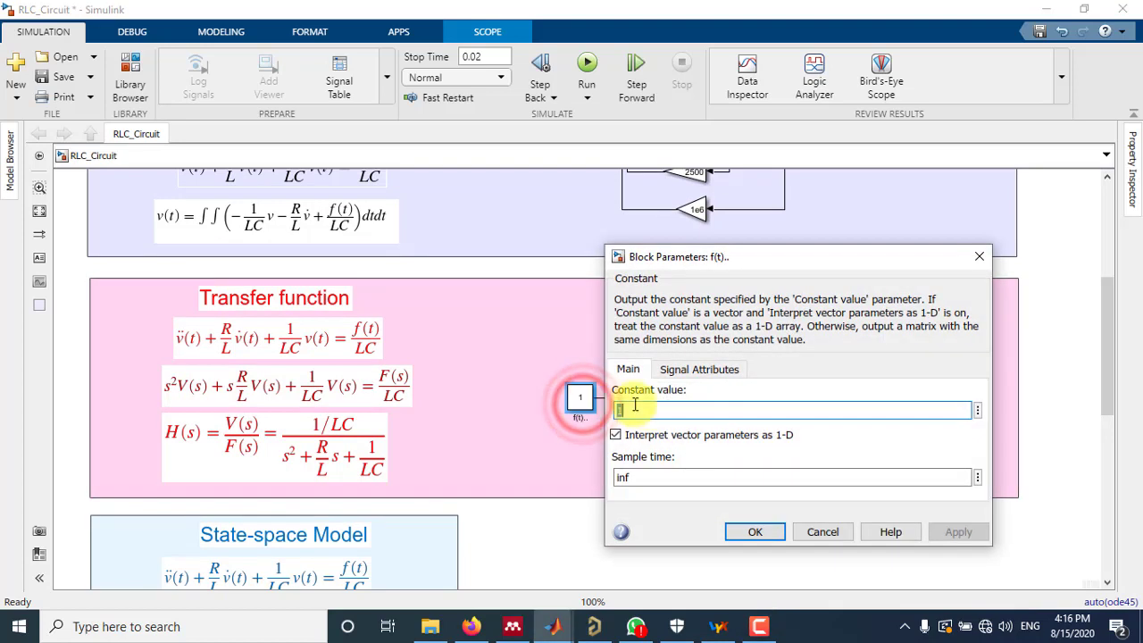
type("100")
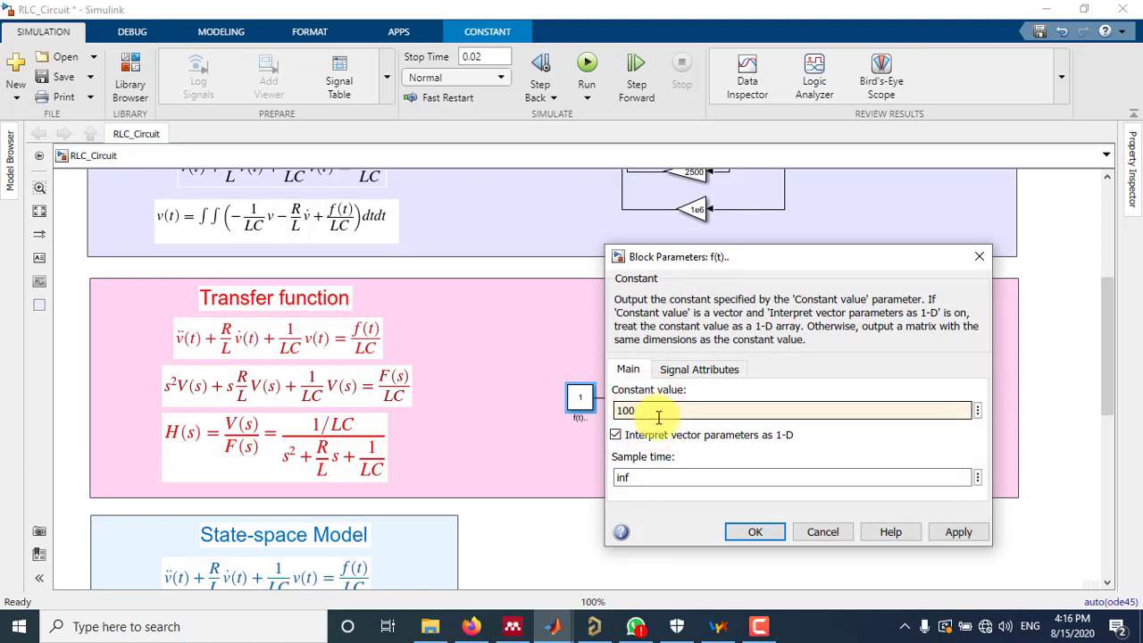
left_click(749, 531)
Run the simulation again and check the Transfer Fcn block's response to the input of 100
left_click(587, 63)
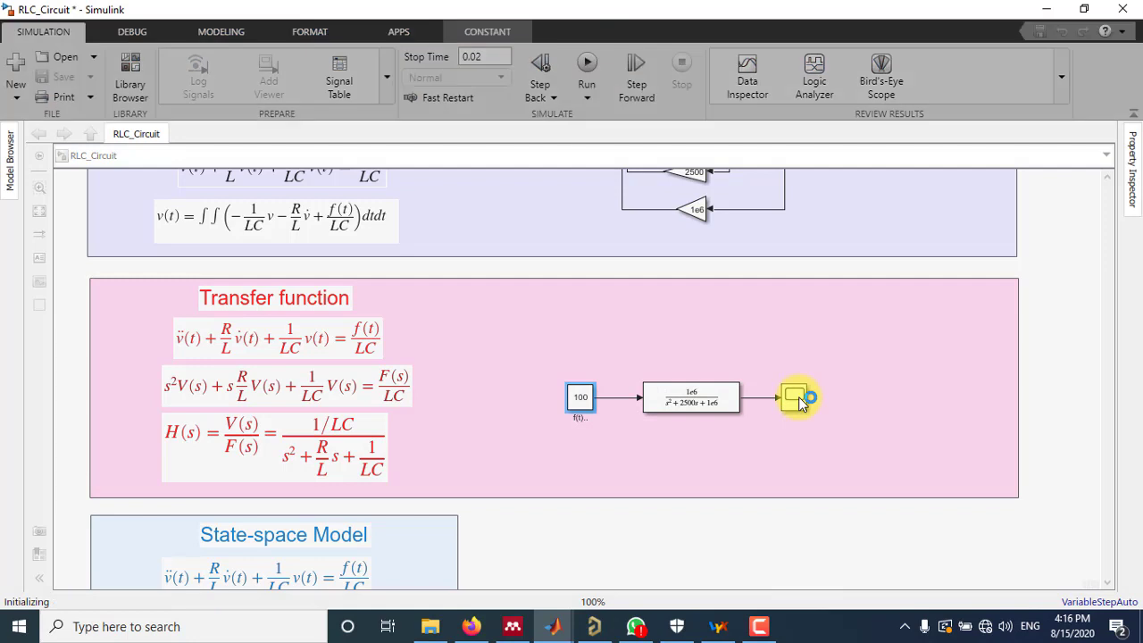
left_click(799, 399)
double_click(798, 399)
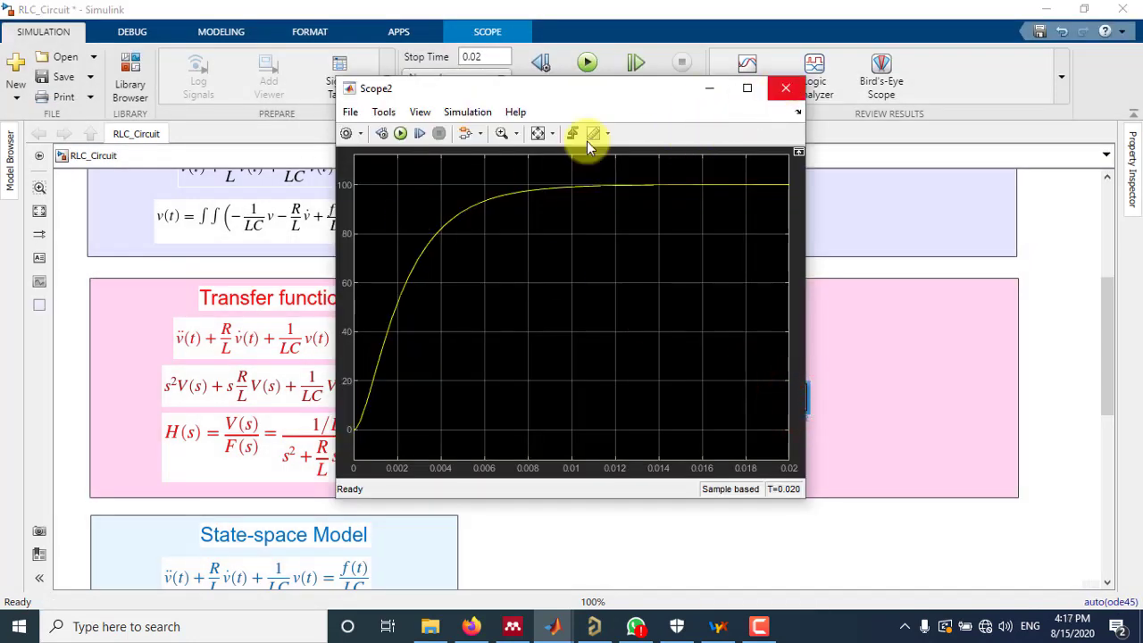
left_click(786, 88)
Move the Scope that compares v1 and v2 farther right in the RLC Circuit area and set its number of input ports to 3
left_click_drag(1107, 304, 1104, 201)
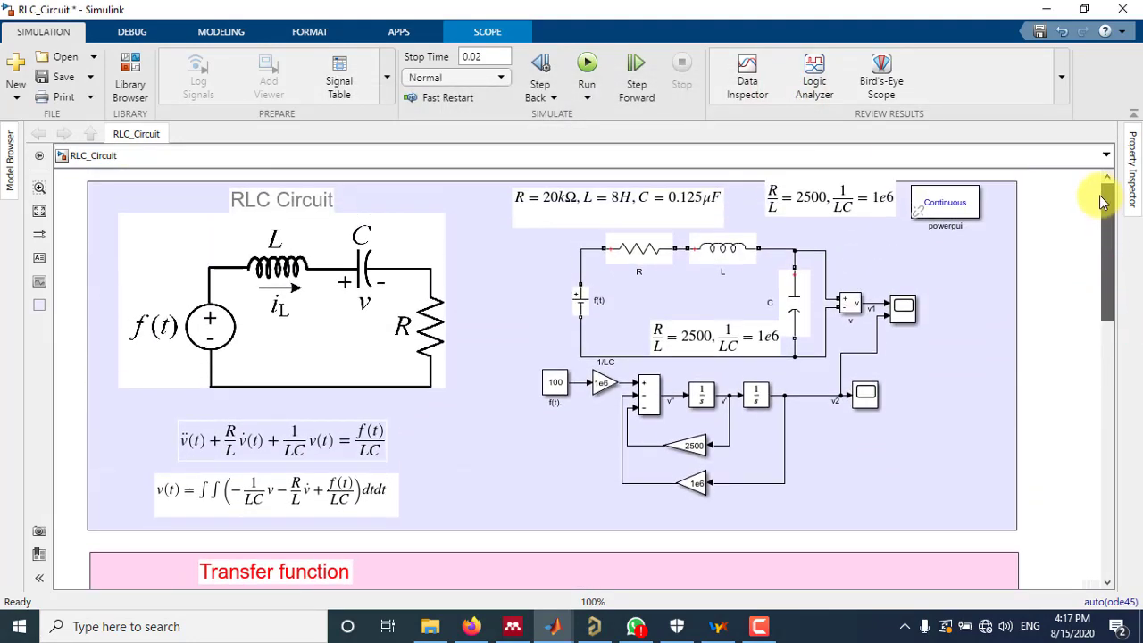
left_click_drag(900, 310, 966, 315)
double_click(966, 314)
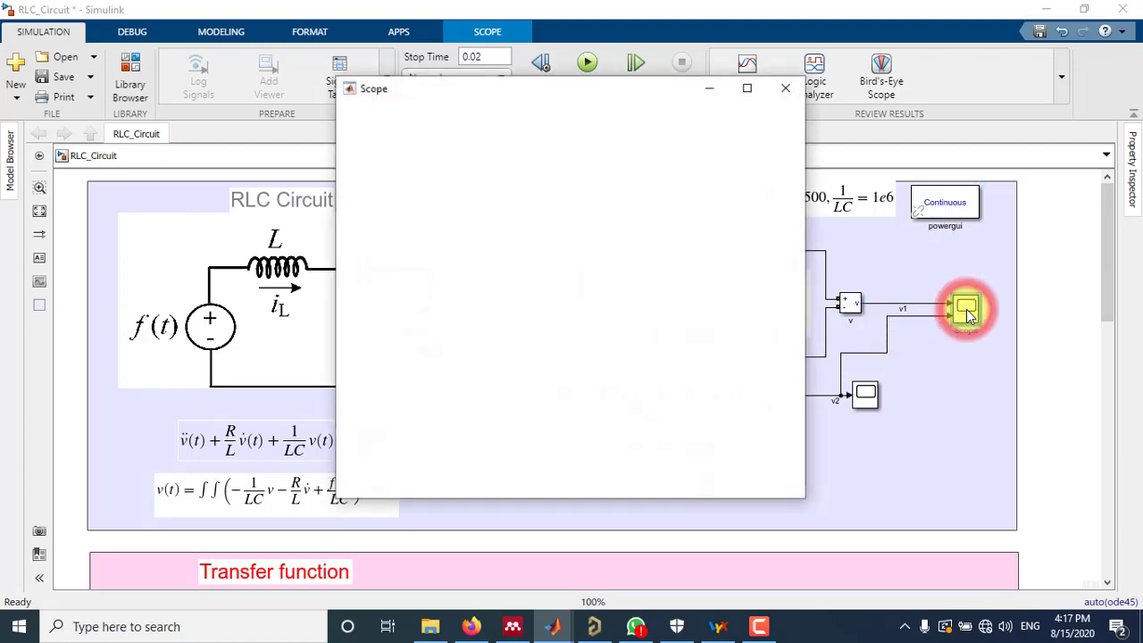
left_click(1130, 161)
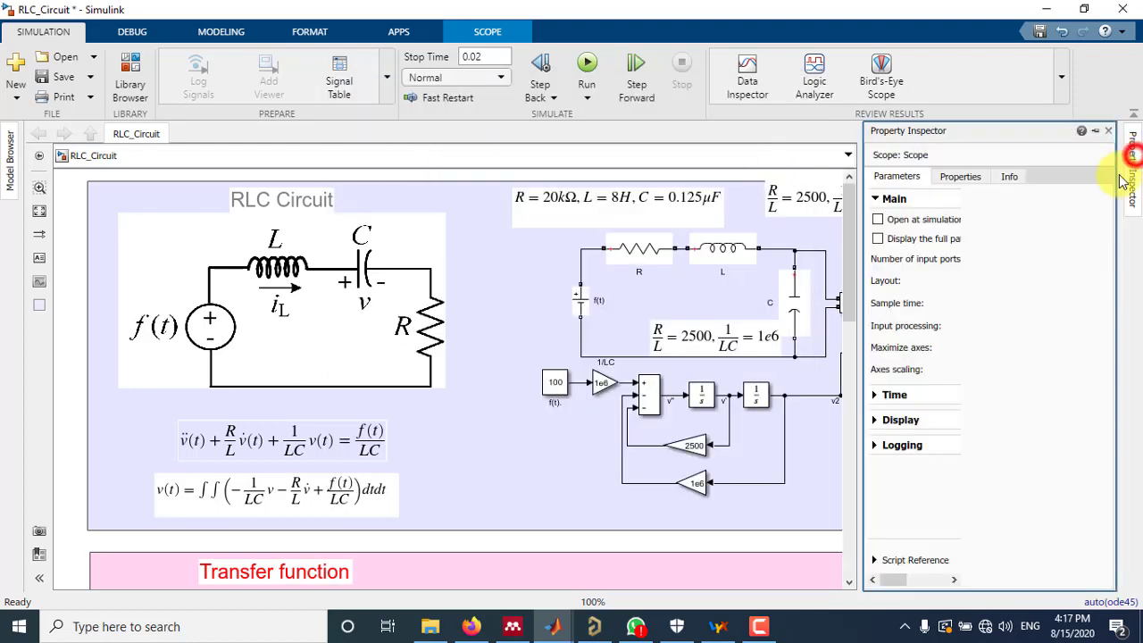
double_click(1016, 257)
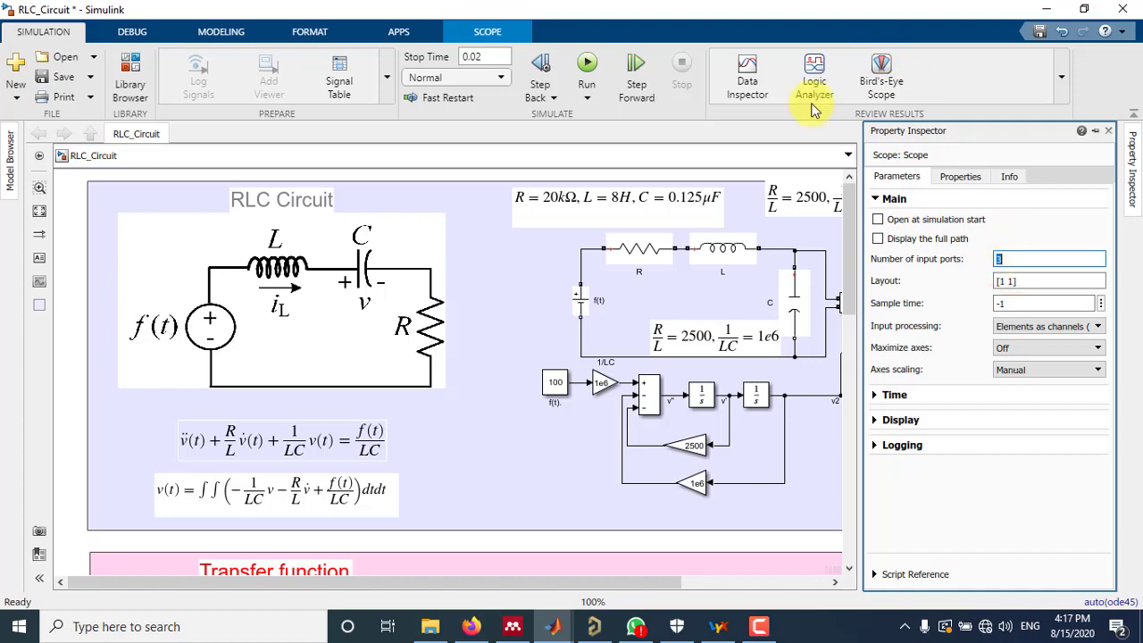
left_click(772, 139)
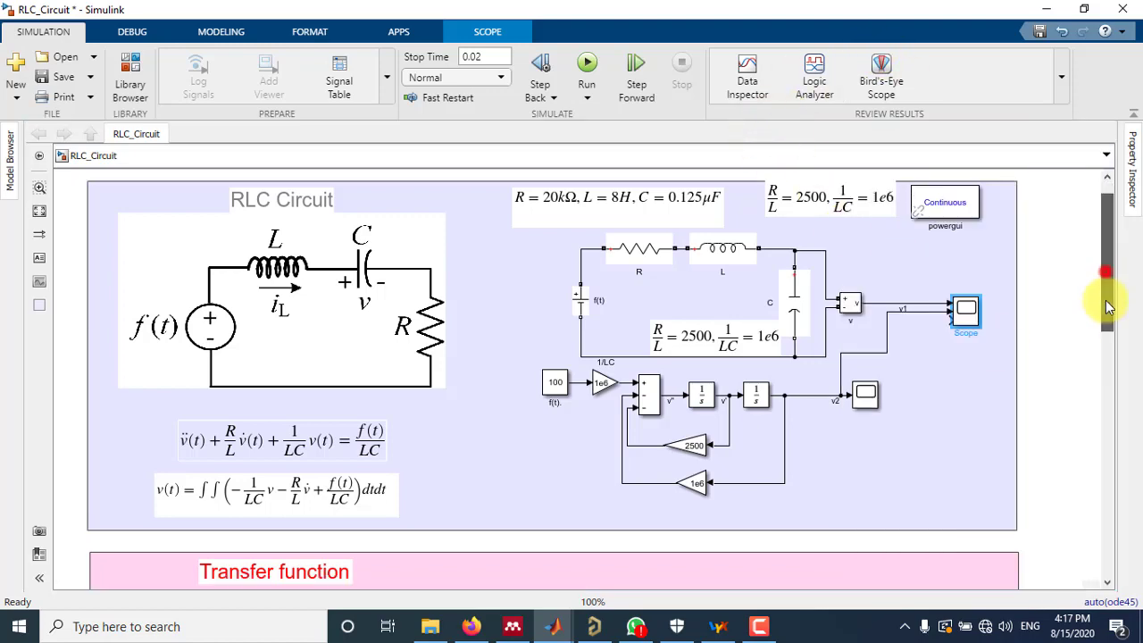
Branch the Transfer Fcn block's output signal to the third input of the comparison Scope in the RLC Circuit area
left_click_drag(1107, 272, 1102, 355)
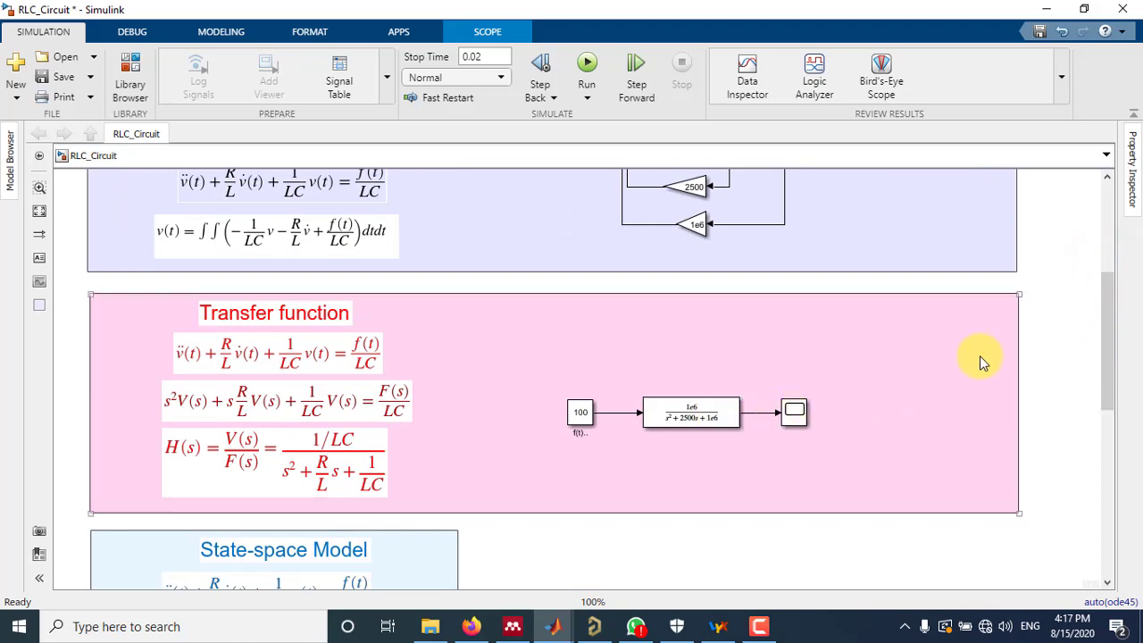
scroll(979, 357, "up", 1)
mouse_move(1107, 344)
left_mouse_down()
mouse_move(1112, 286)
mouse_move(1102, 326)
left_mouse_up()
left_click_drag(940, 205, 710, 482)
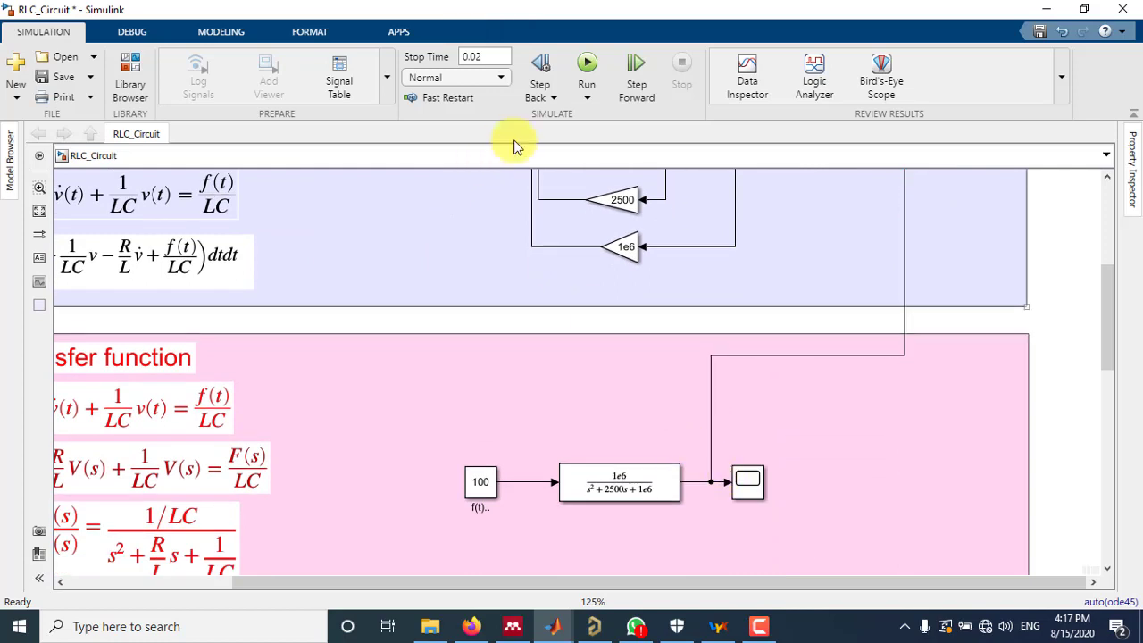
Run the simulation and compare the v1, v2 and Transfer Fcn curves in the enlarged Scope, with the legend moved clear of them
left_click(587, 63)
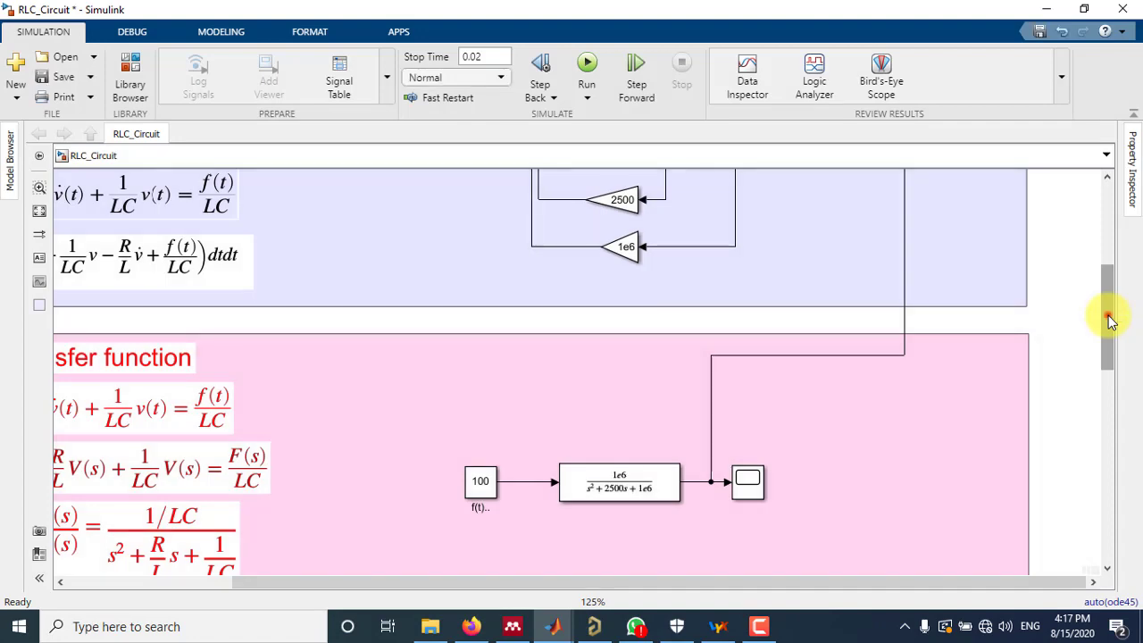
left_click_drag(1107, 317, 1107, 228)
double_click(966, 351)
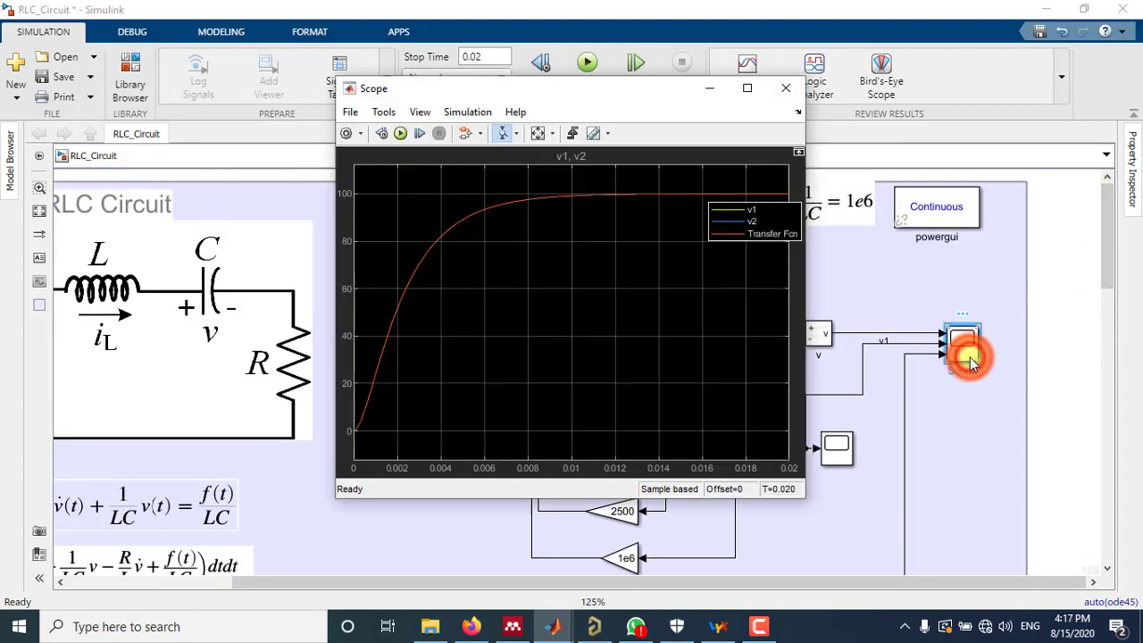
left_click_drag(750, 230, 711, 246)
left_click(747, 87)
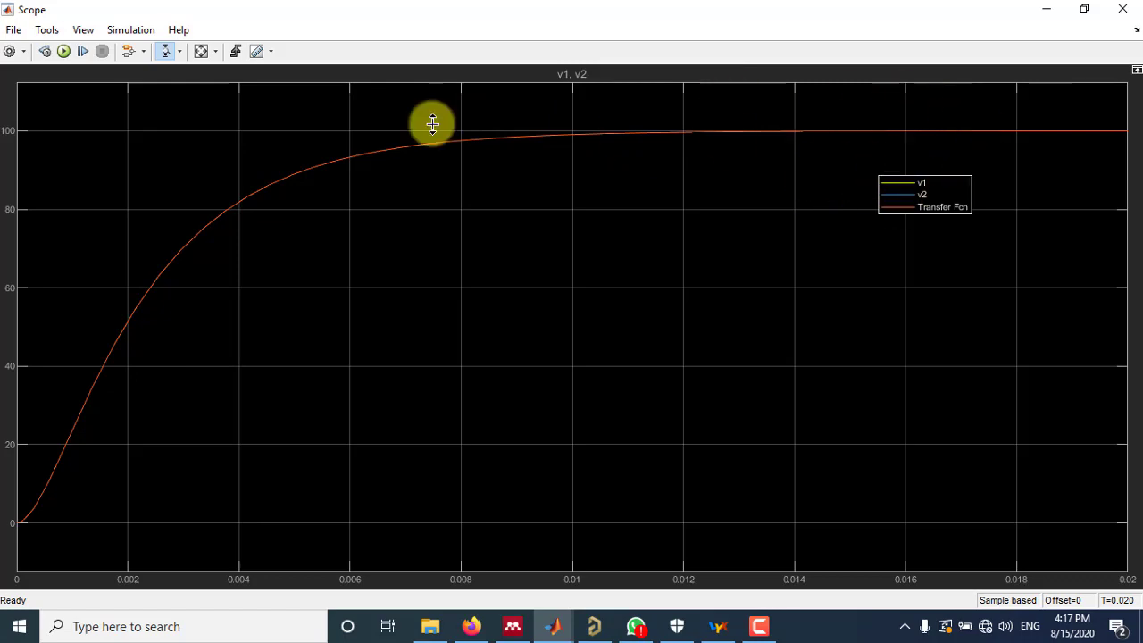
left_click(198, 52)
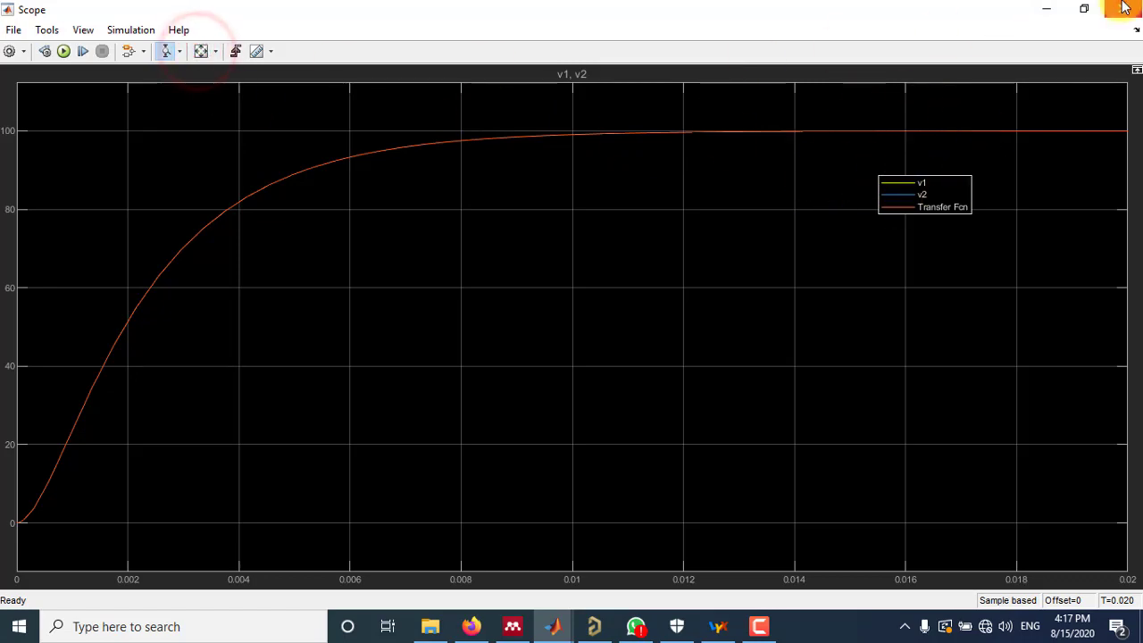
left_click(1122, 8)
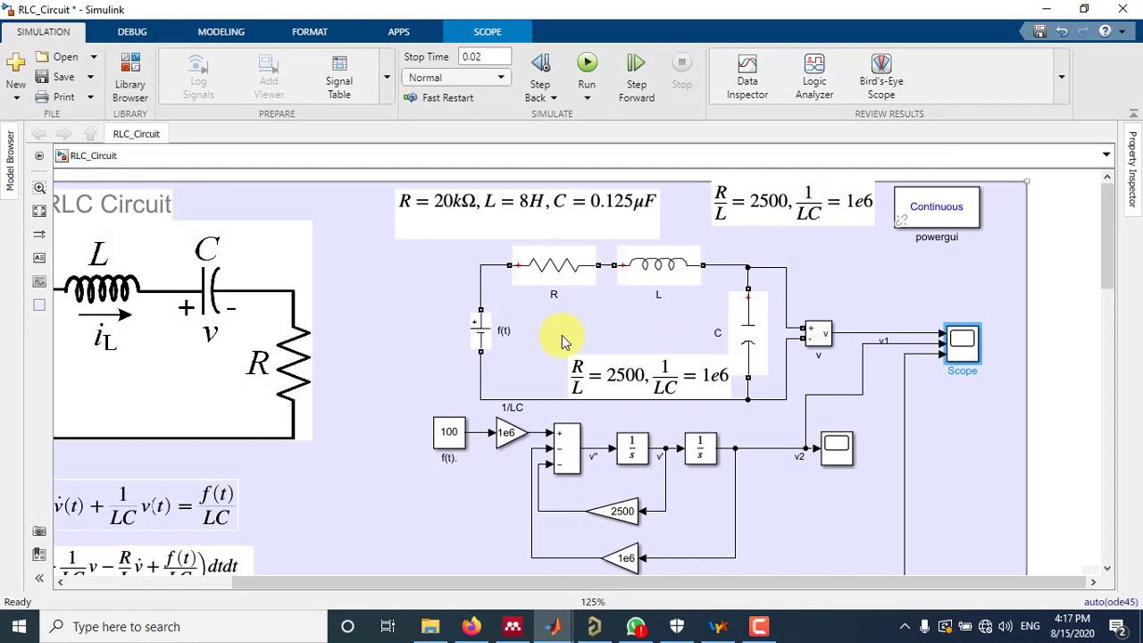
Examine the State-space Model section's differential equation and its definitions of the state variables x1 and x2
scroll(917, 282, "down", 1)
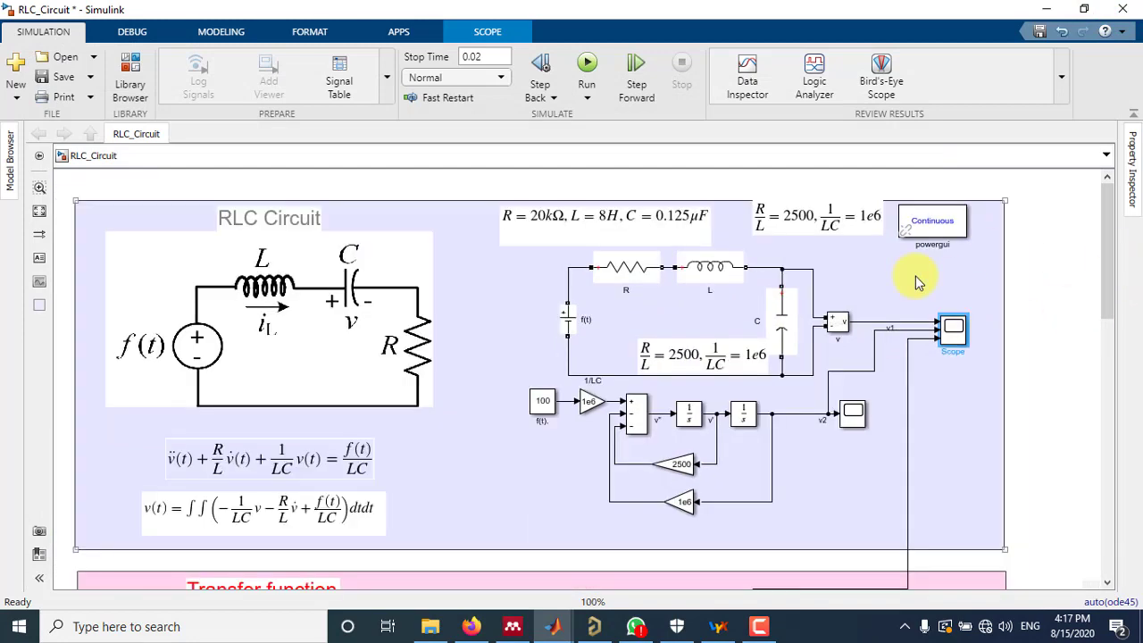
scroll(918, 282, "down", 1)
left_click_drag(1107, 243, 1111, 285)
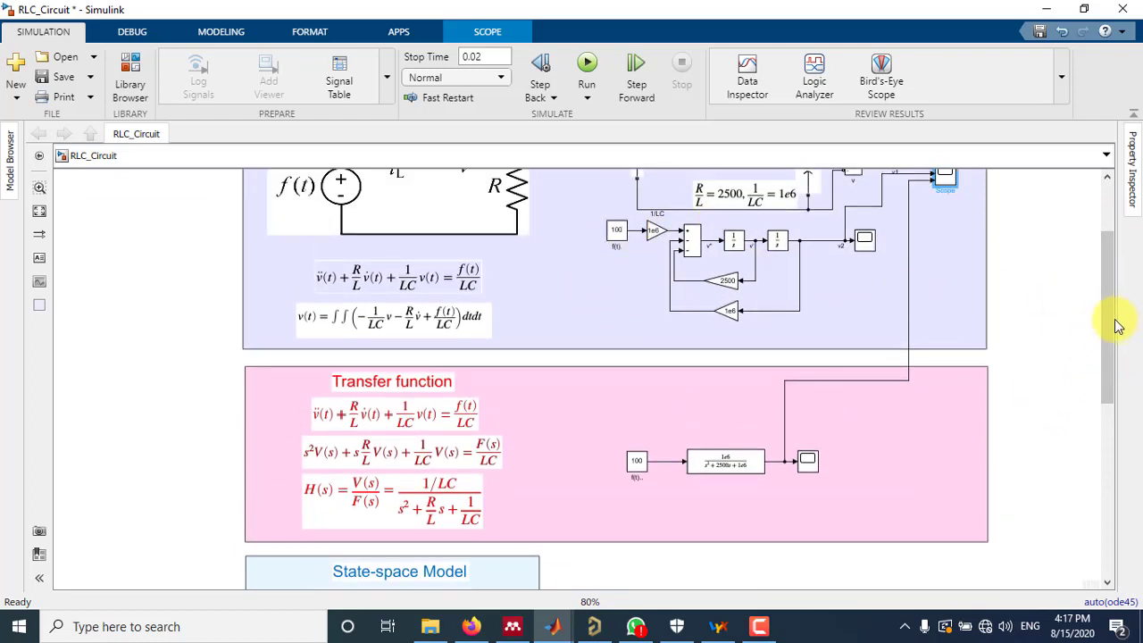
left_click_drag(1105, 317, 1104, 474)
left_click(1041, 339)
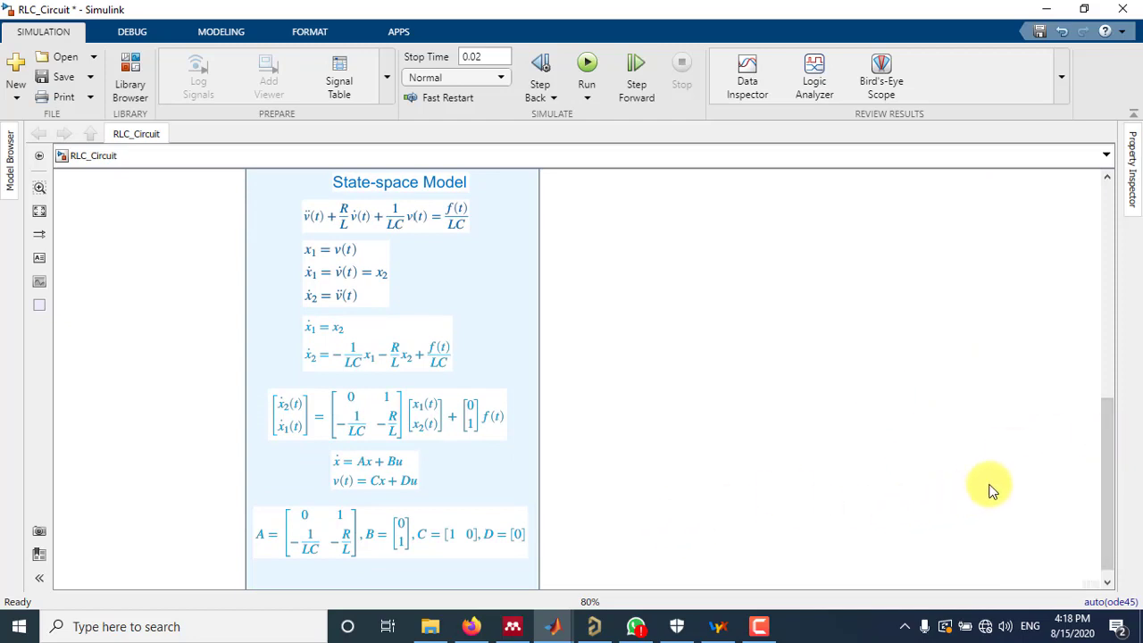
left_click_drag(1101, 463, 1113, 438)
left_click(1104, 469)
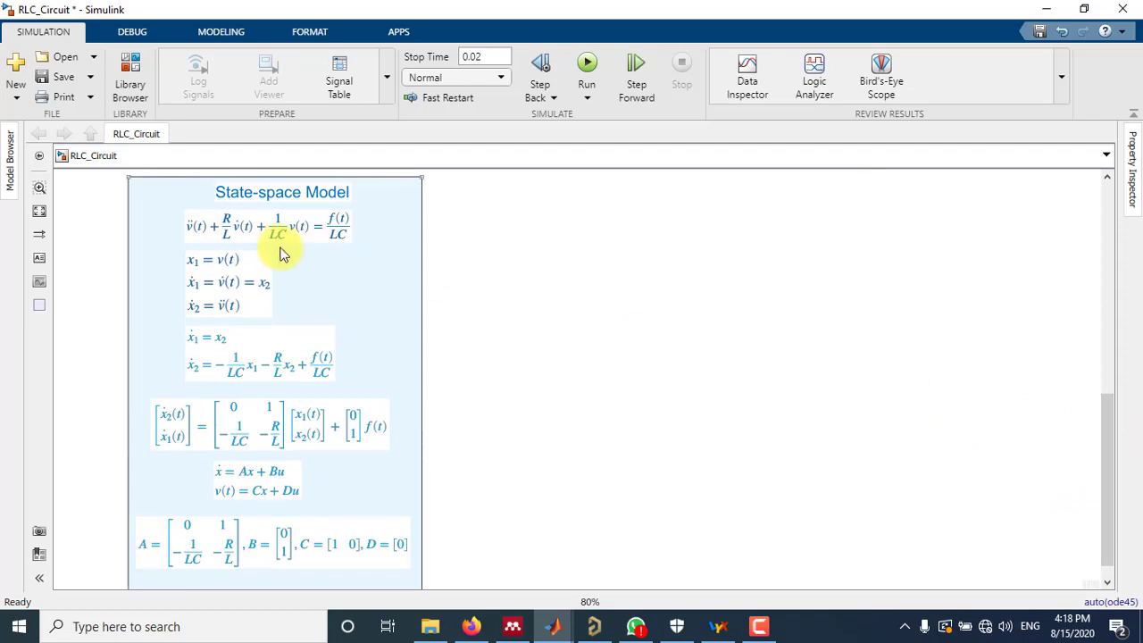
left_click(221, 239)
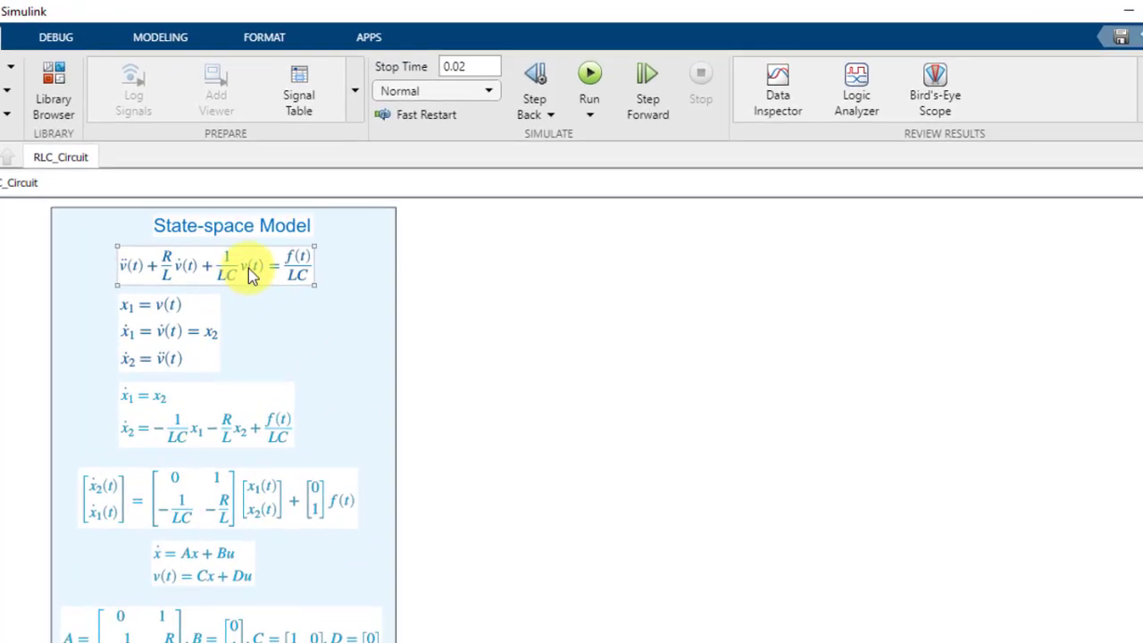
left_click(161, 330)
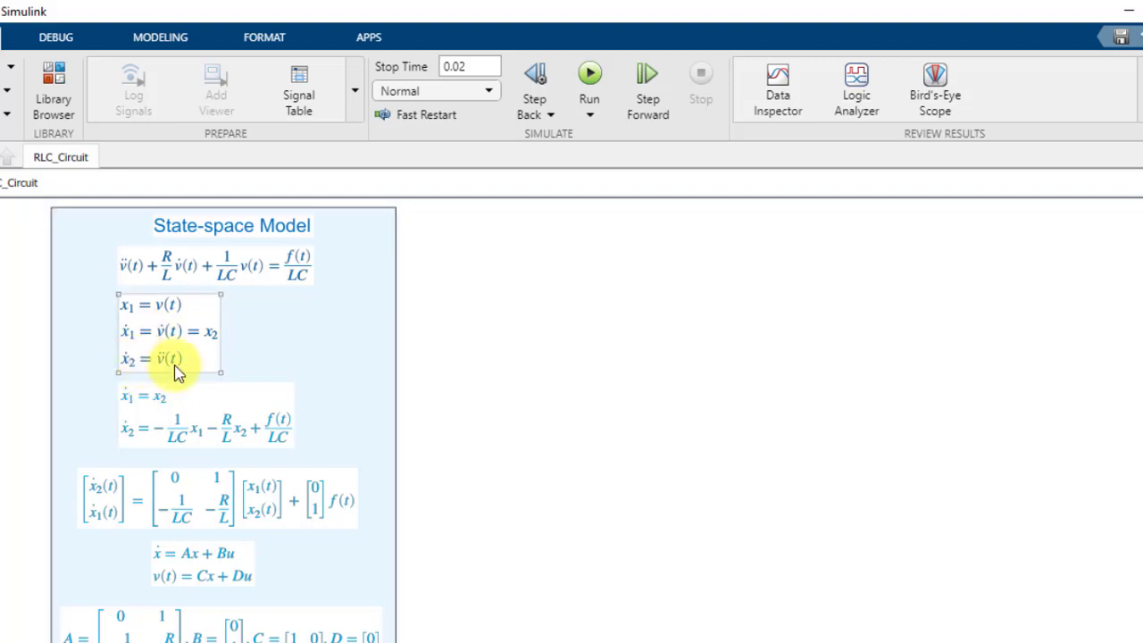
left_click(510, 394)
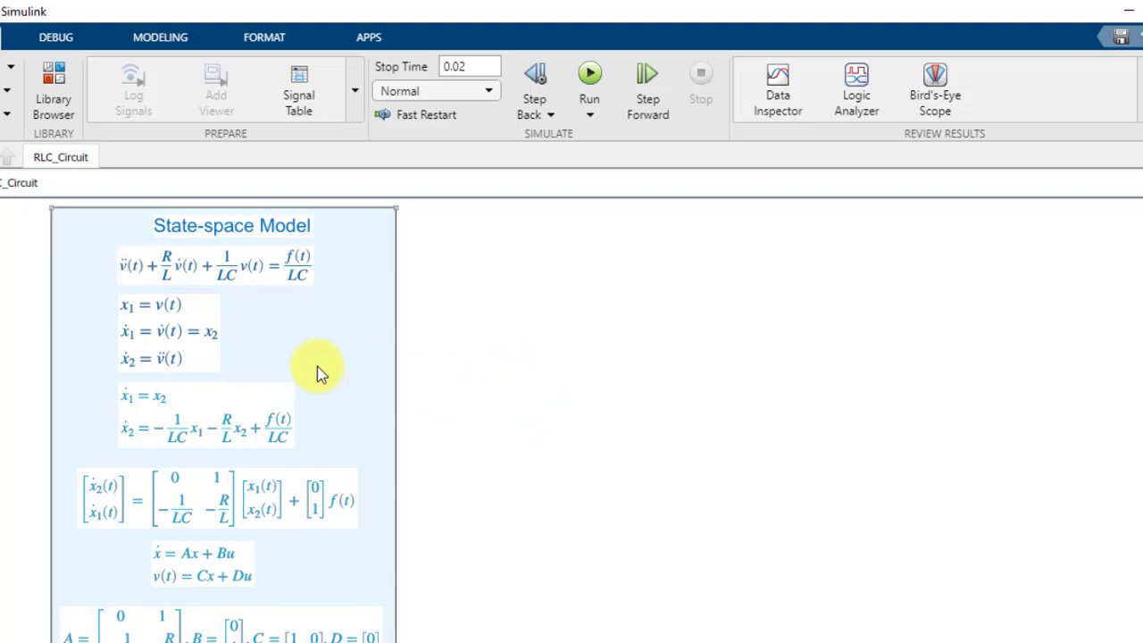
Compare the state variable definitions with the differential equation and the resulting state equations for the derivatives of x1 and x2
left_click(170, 347)
left_click(138, 431)
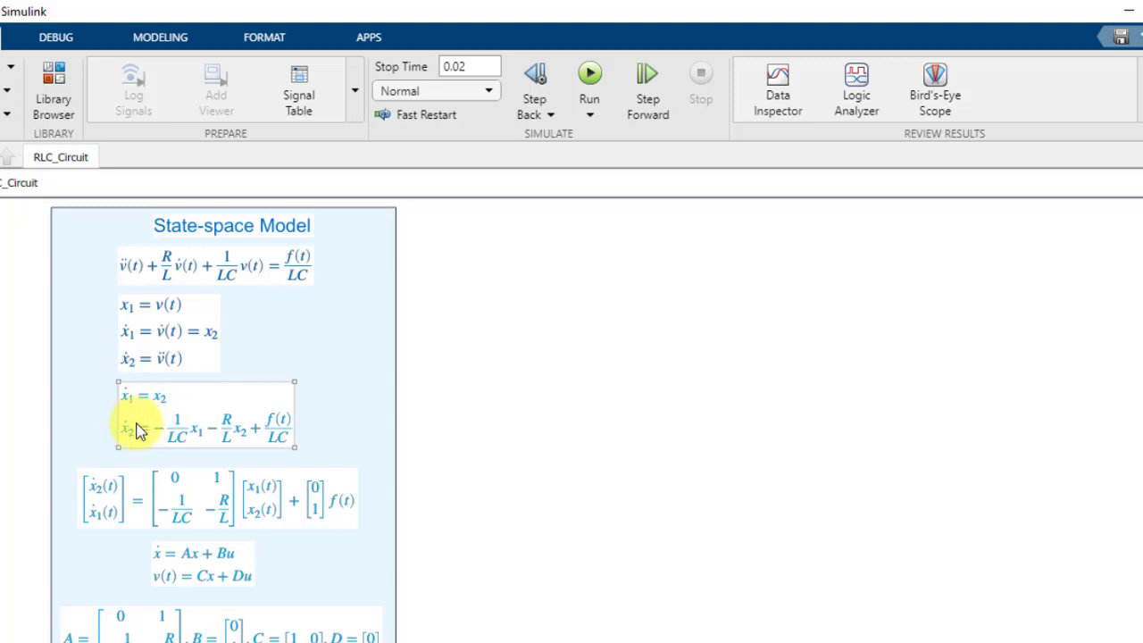
left_click(167, 367)
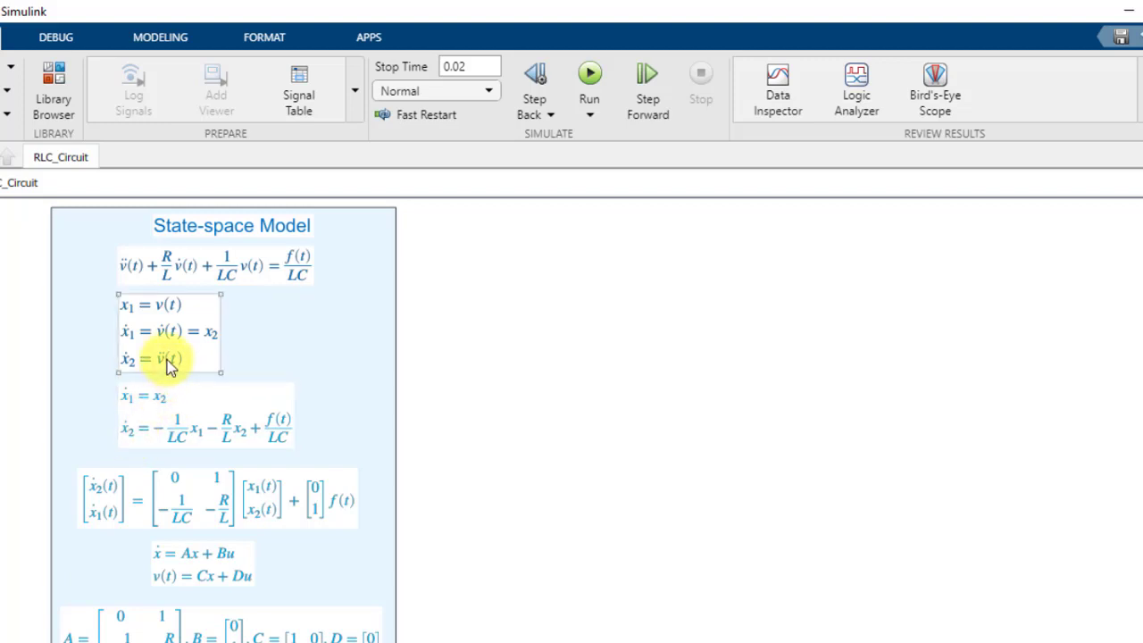
left_click(162, 273)
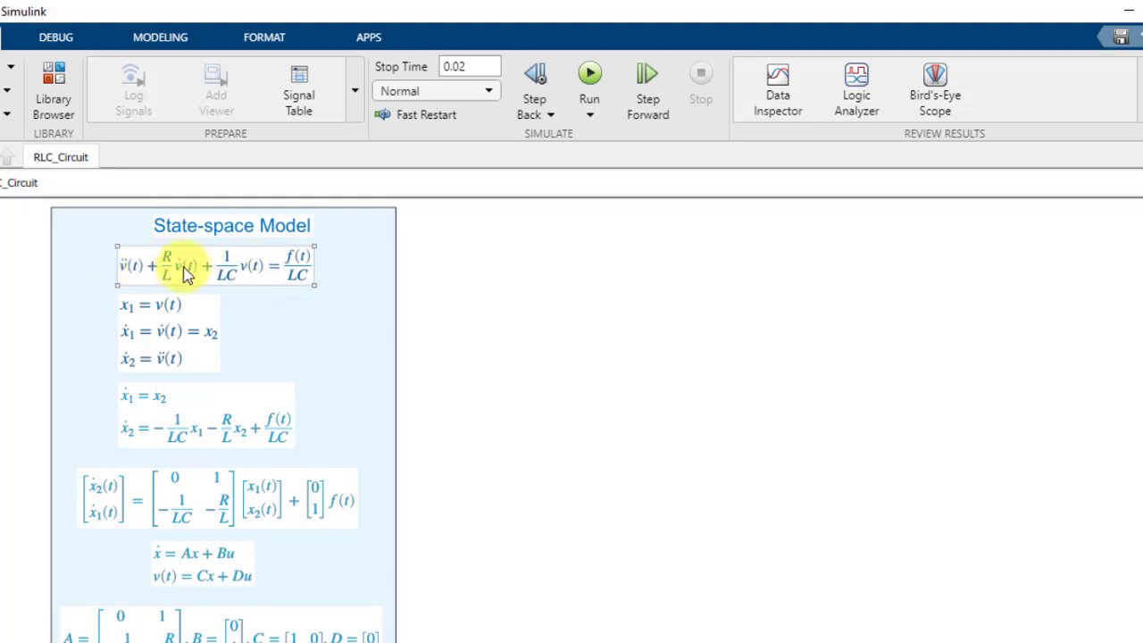
left_click(128, 308)
left_click(178, 442)
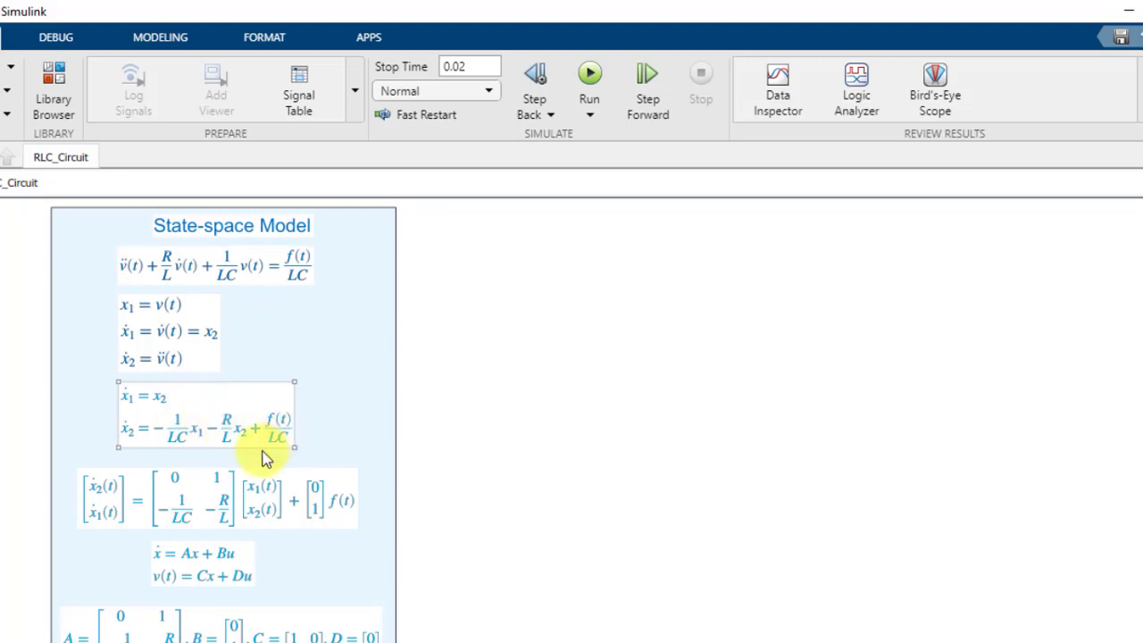
left_click(185, 306)
left_click(179, 278)
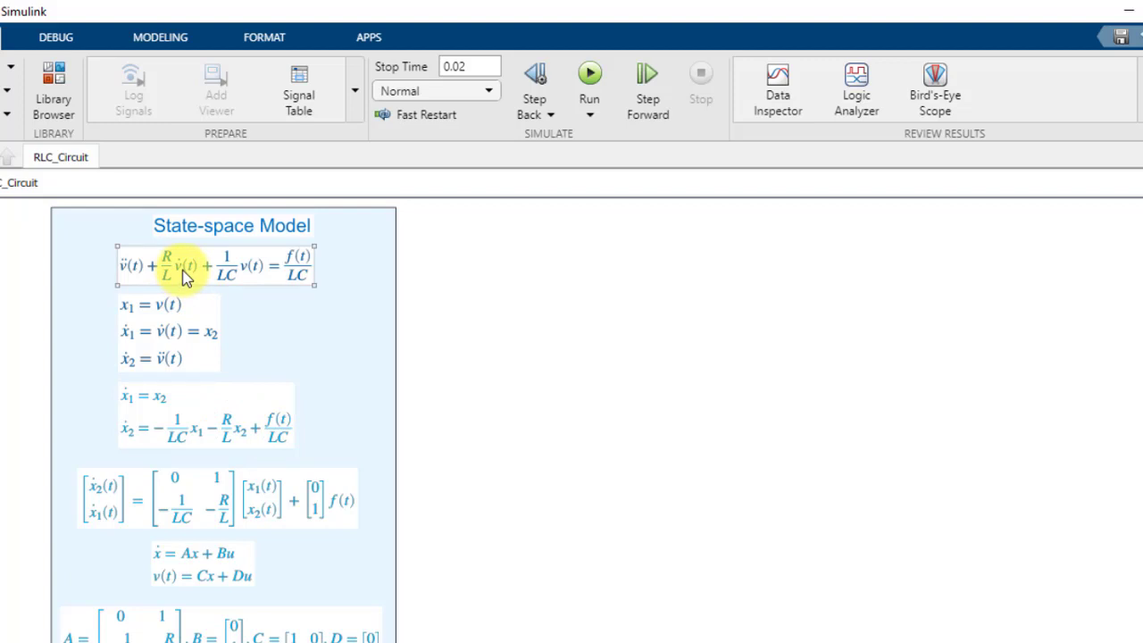
Compare the differential equation's terms with the state equation for the derivative of x2 and the definitions of x1 and x2
left_click(242, 434)
left_click(246, 282)
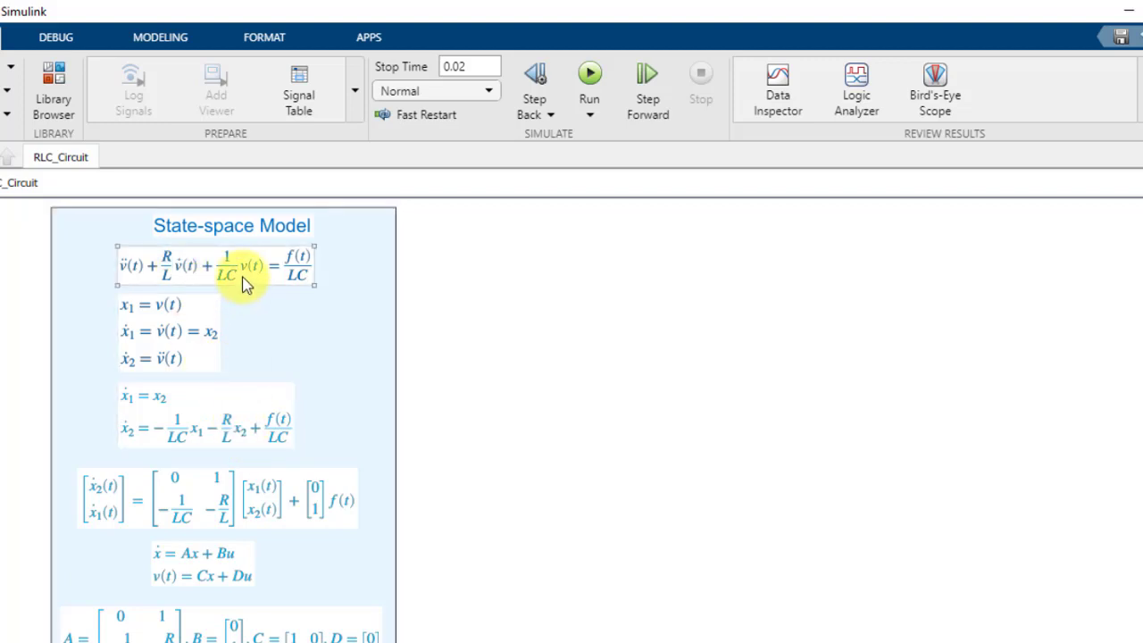
left_click(238, 437)
left_click(151, 332)
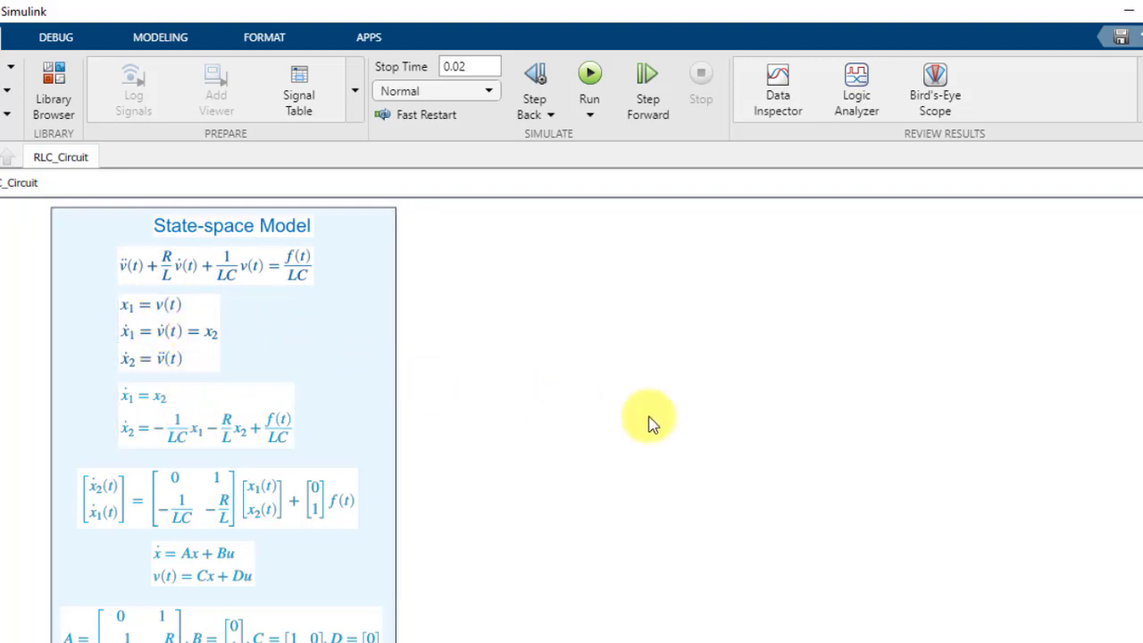
scroll(224, 419, "down", 1)
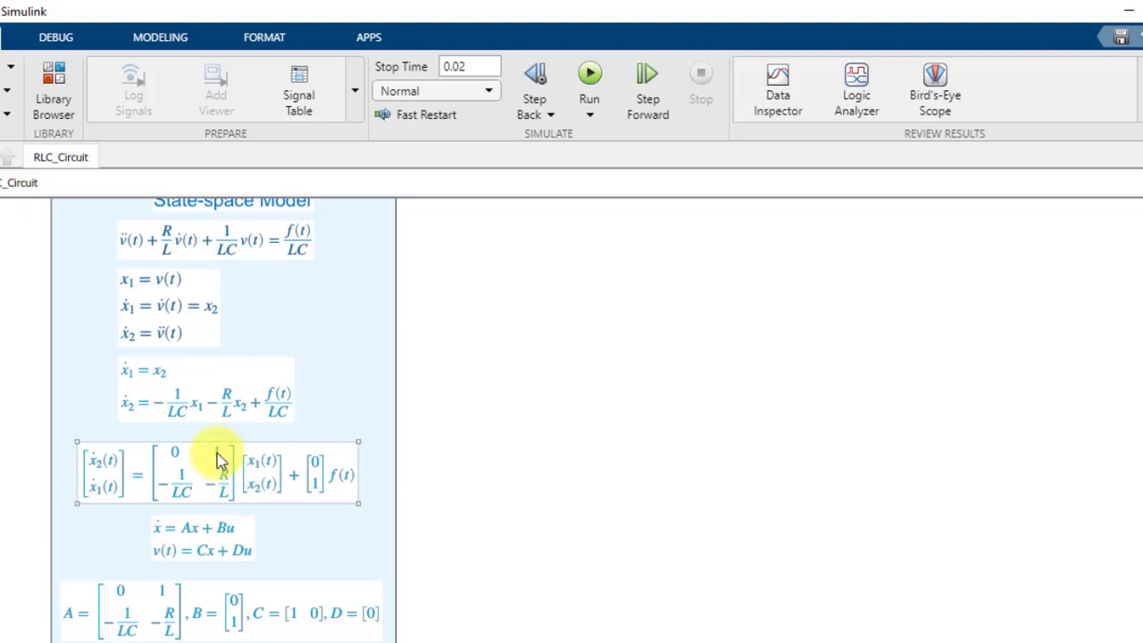
Compare the coefficients of x1 and x2 in the state equations with the entries of the matrix-form equation
left_click(227, 402)
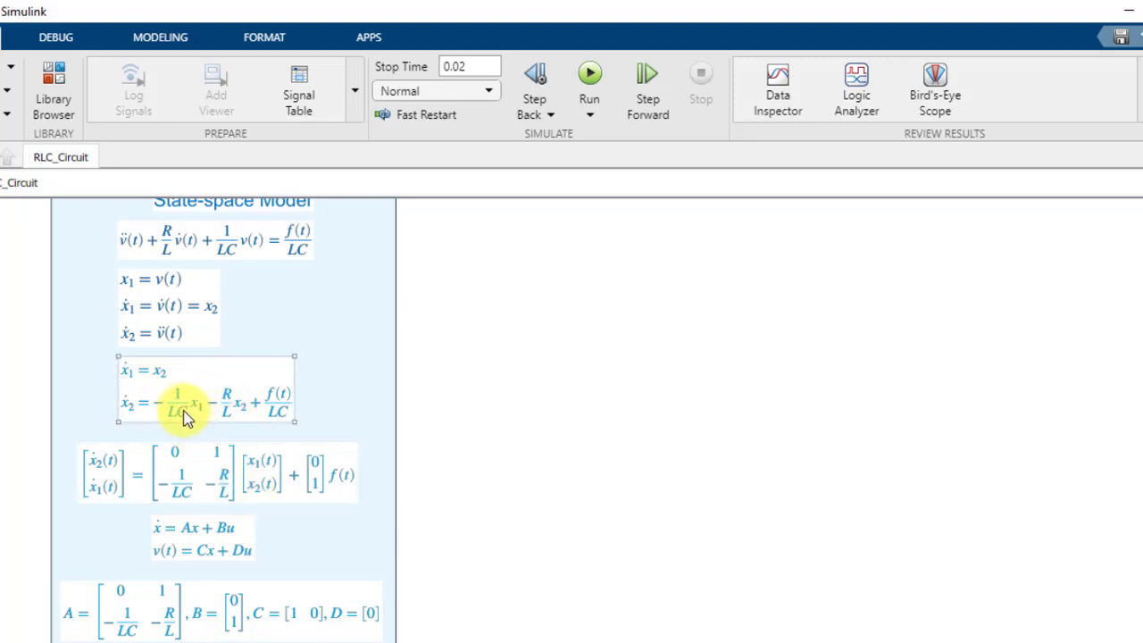
left_click(179, 469)
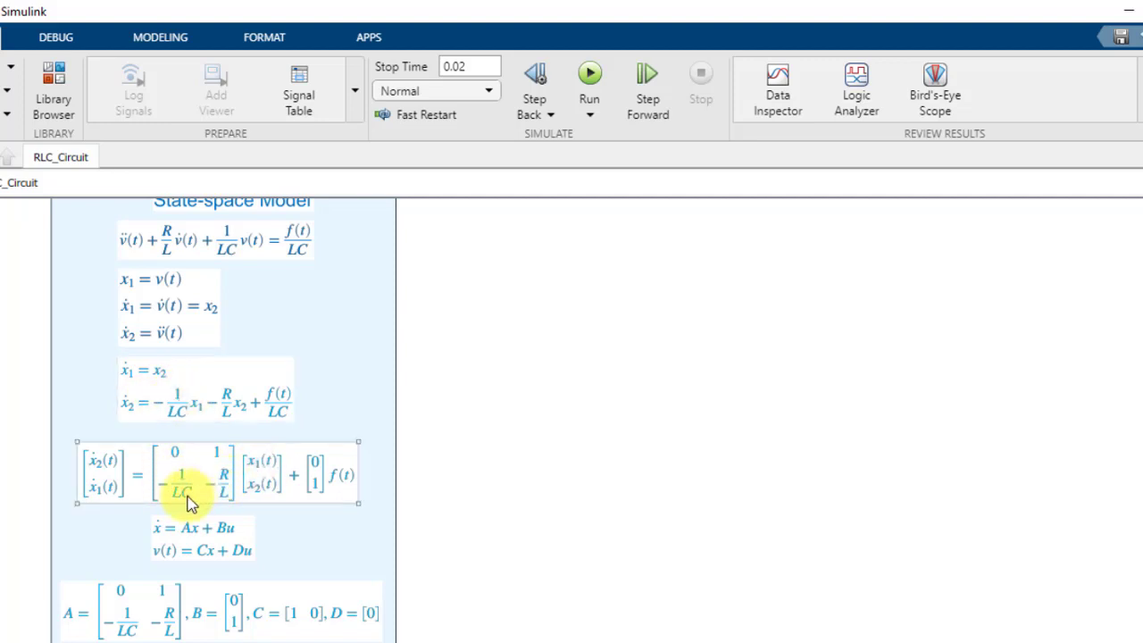
left_click(225, 418)
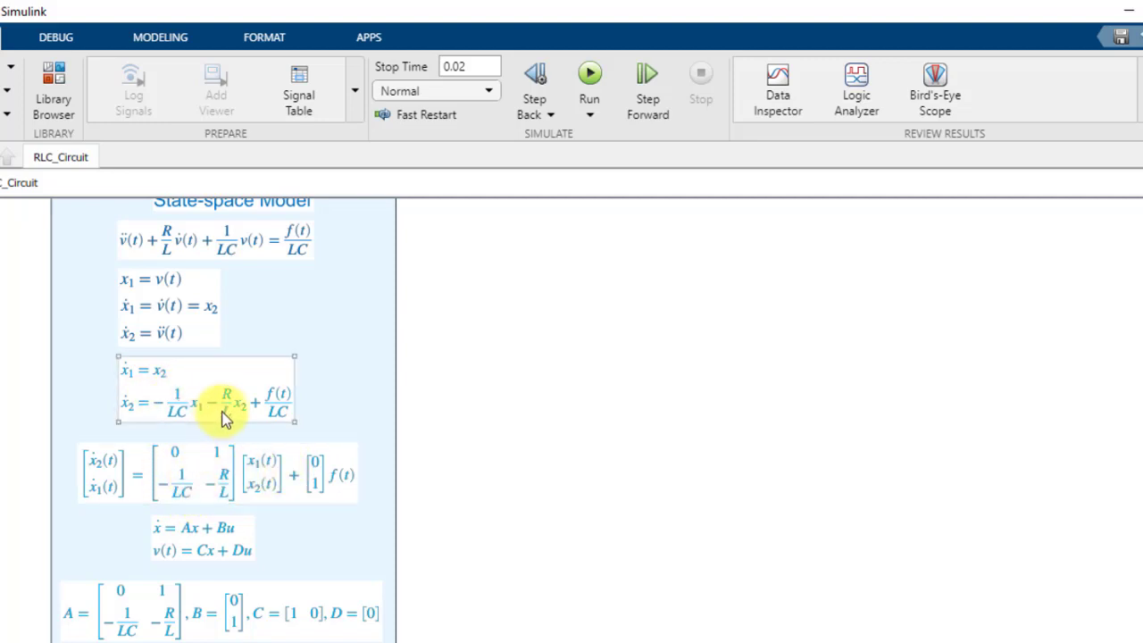
left_click(228, 483)
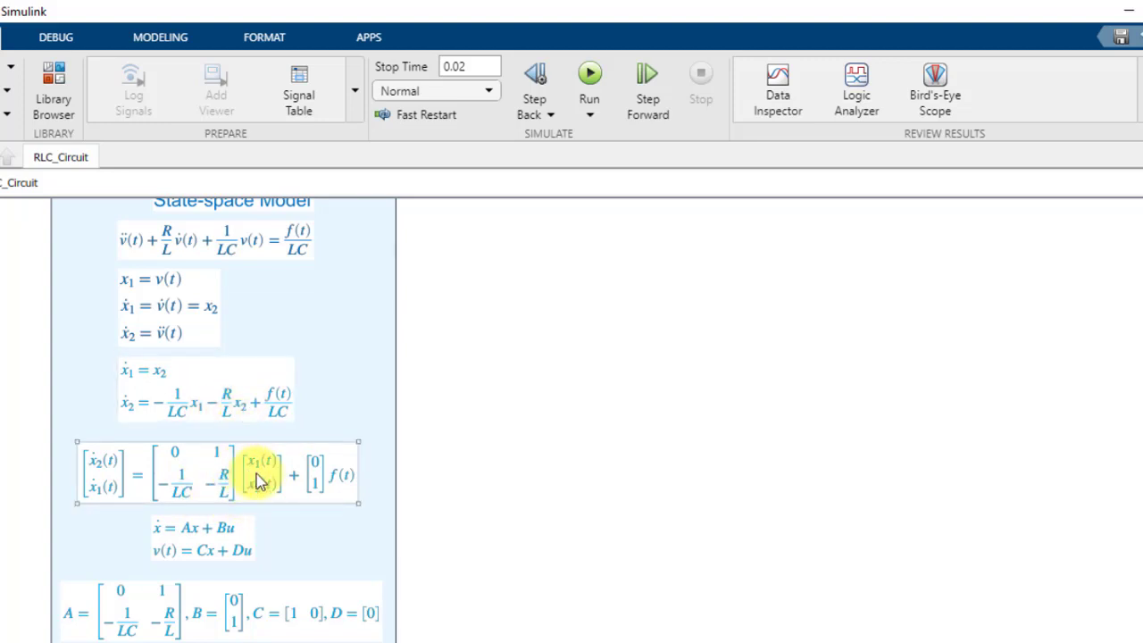
left_click(379, 491)
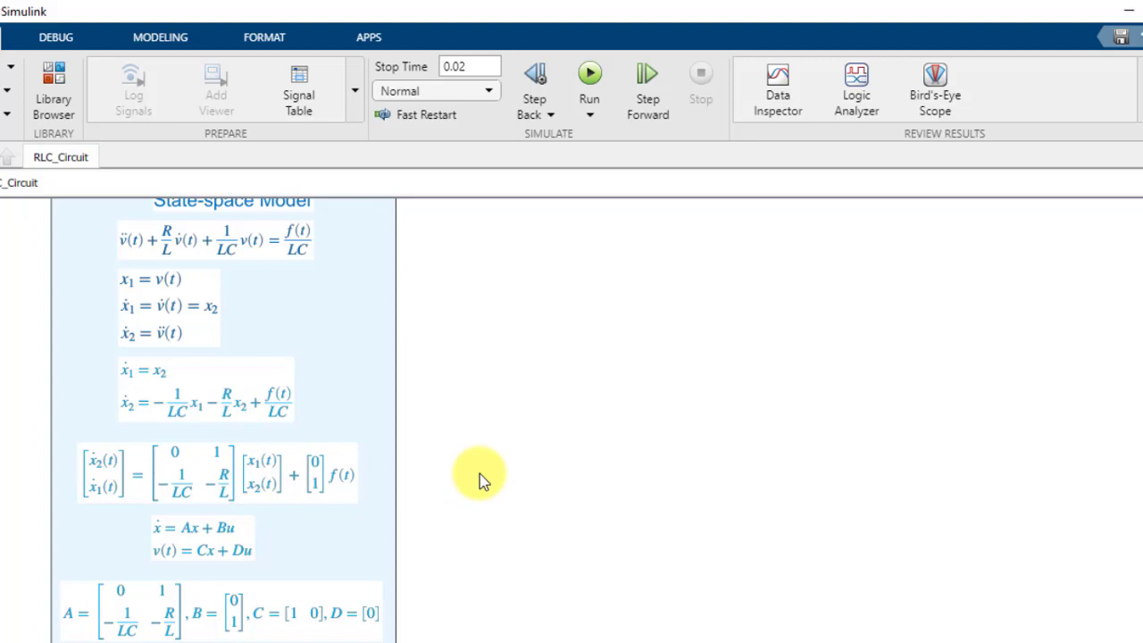
left_click(282, 411)
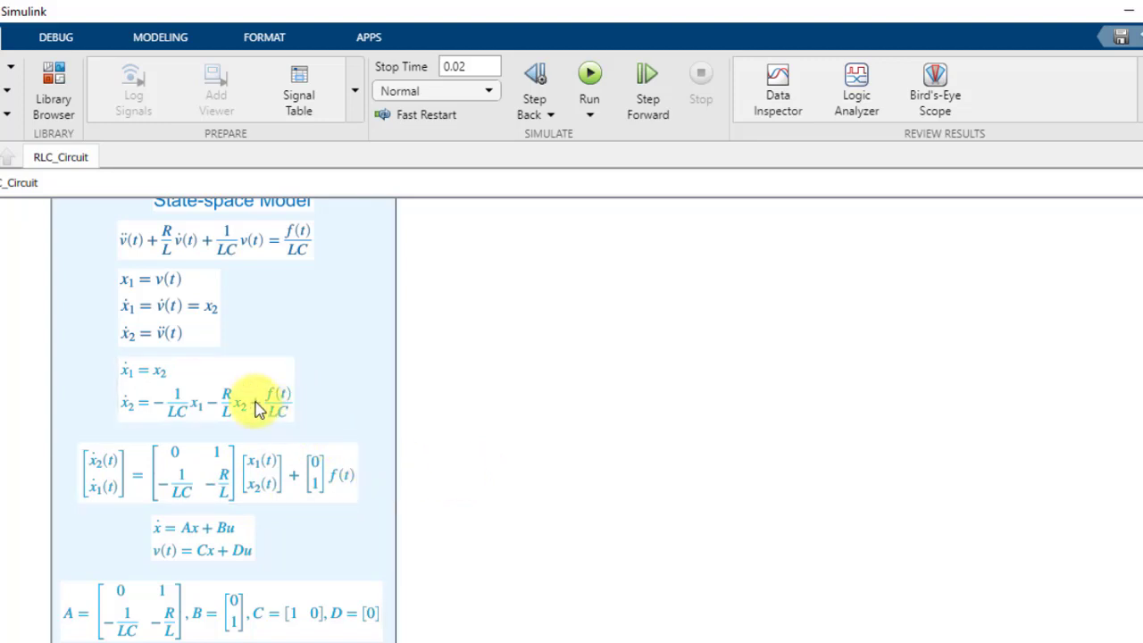
left_click(275, 463)
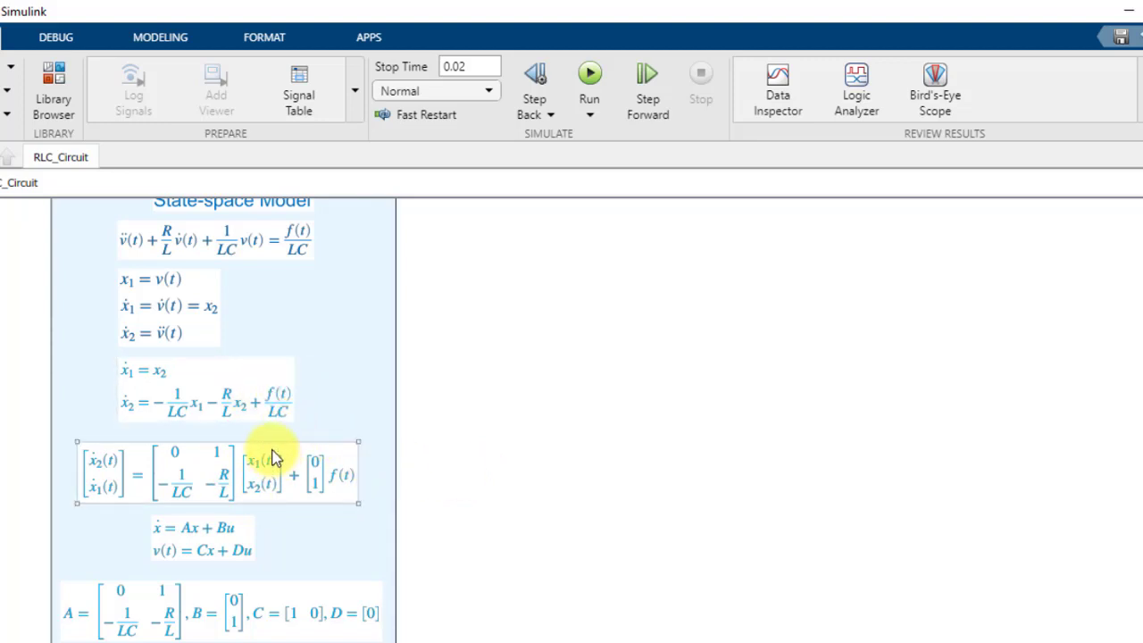
left_click(280, 411)
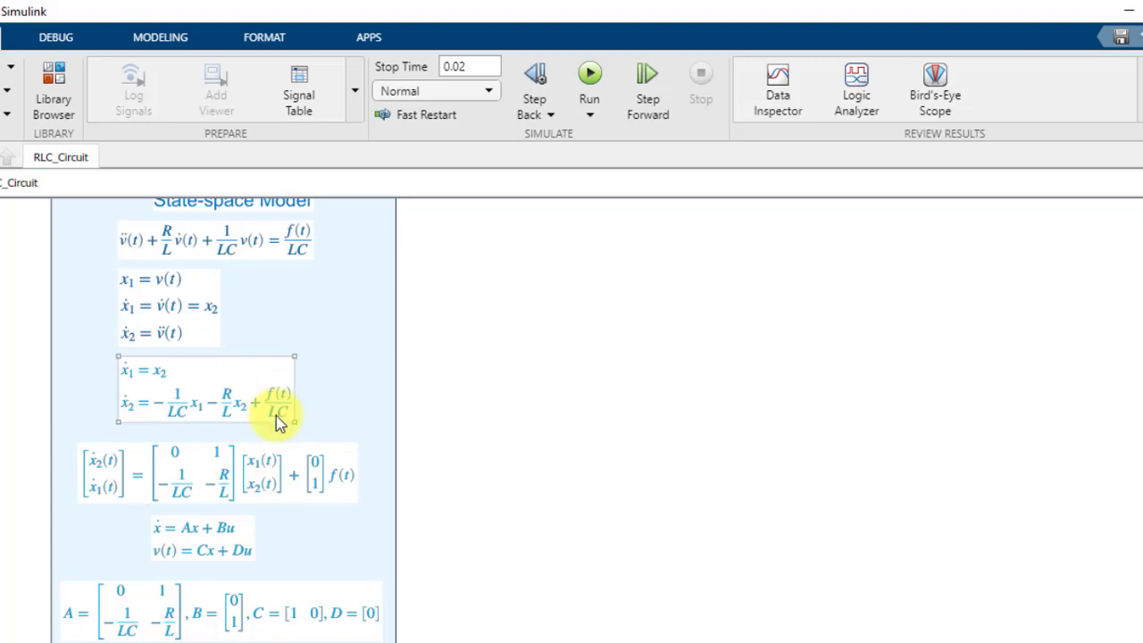
Inspect the equation code behind the matrix-form state equation, including the input vector that multiplies f(t)
left_click(303, 494)
left_click(316, 491)
left_click(316, 491)
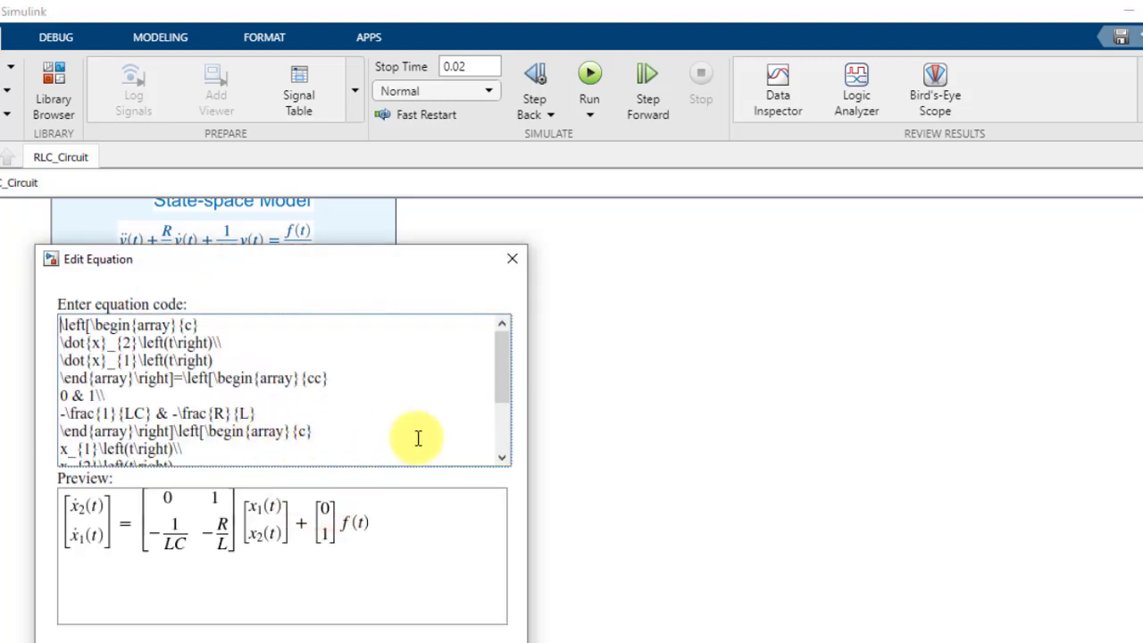
left_click_drag(504, 378, 498, 454)
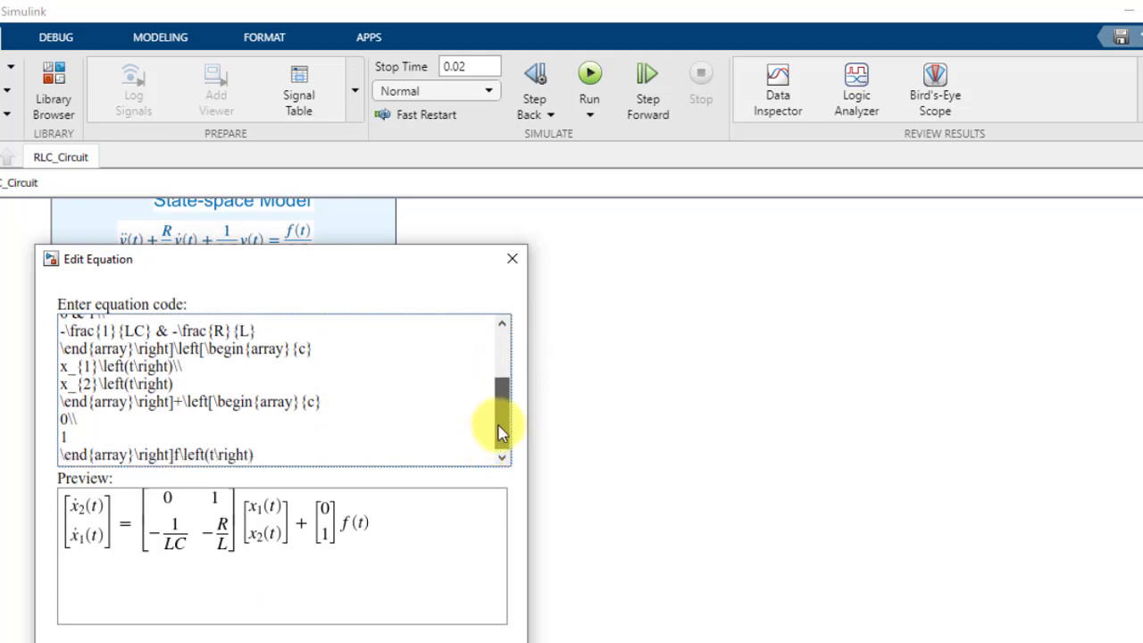
left_click(502, 385)
left_click(511, 259)
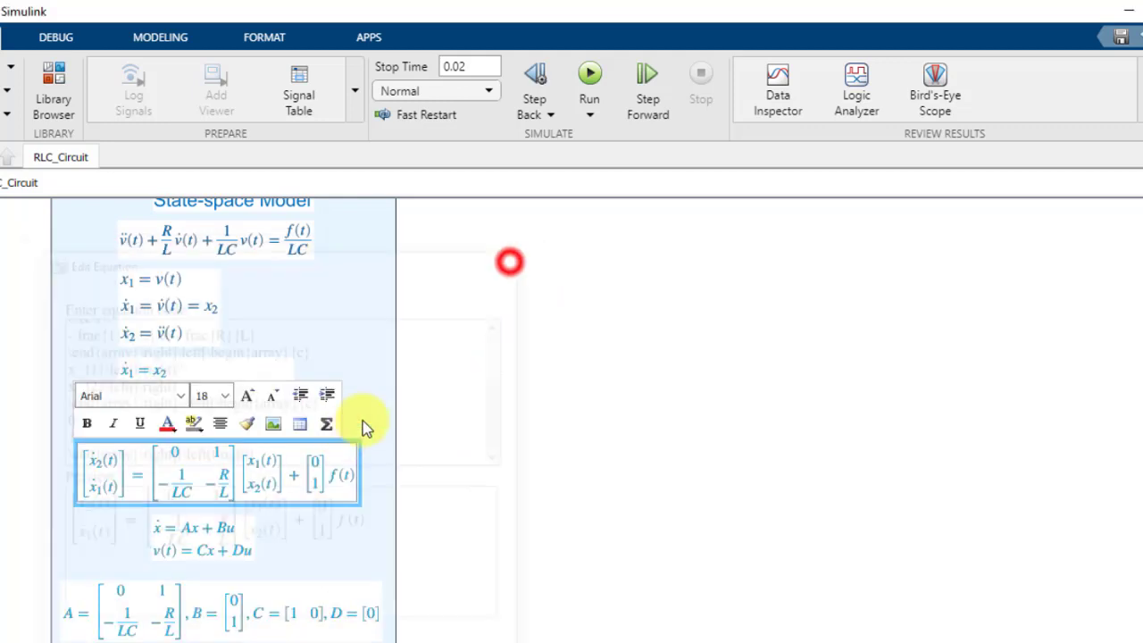
left_click(450, 481)
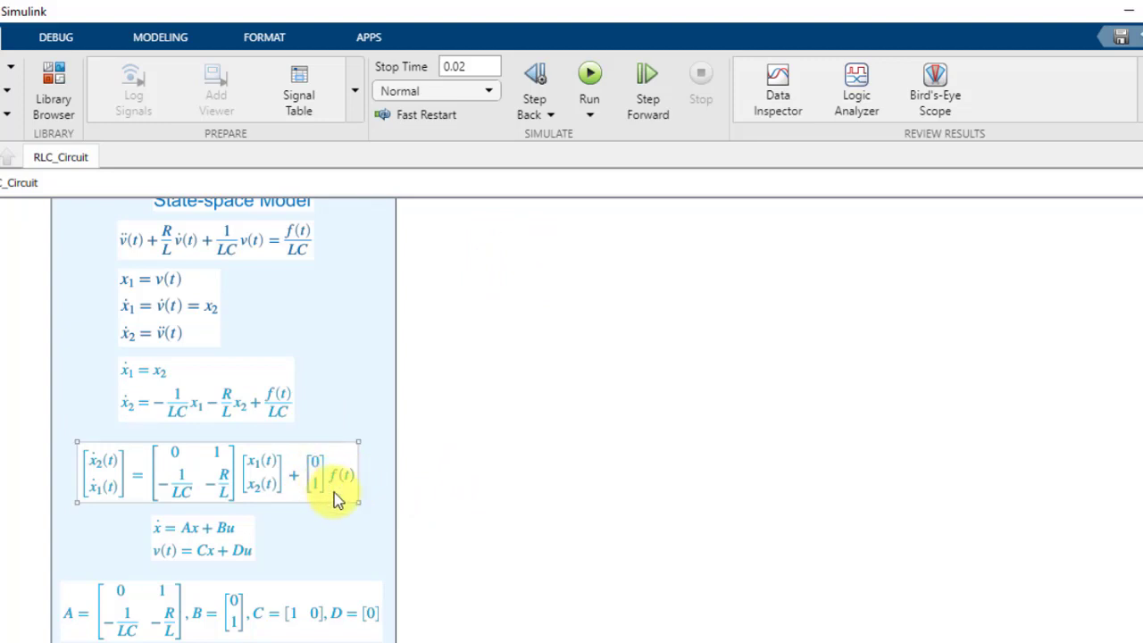
Compare the f(t)/LC input term with the input vector, and the general form Ax + Bu with the matrix-form equation
left_click(281, 416)
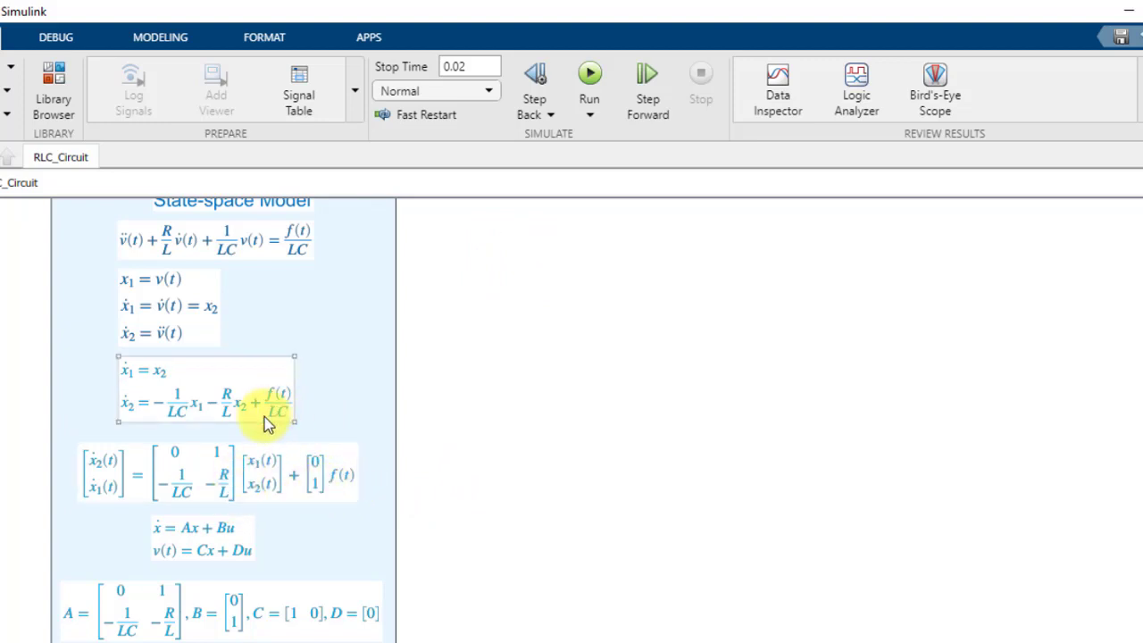
left_click(314, 491)
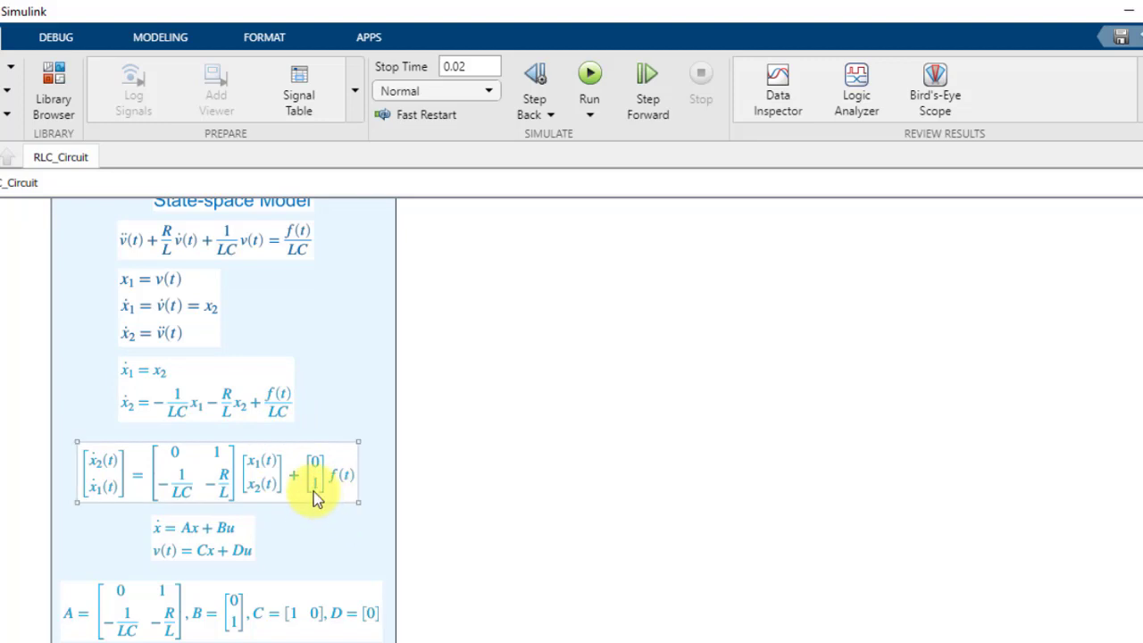
left_click(300, 545)
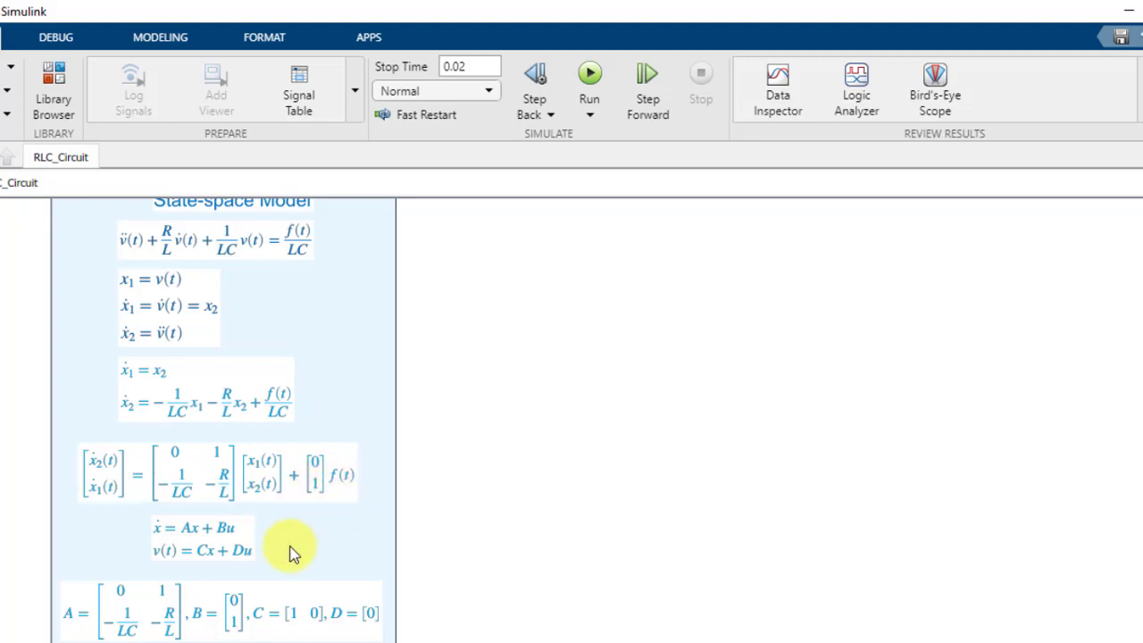
left_click(283, 595)
left_click(243, 529)
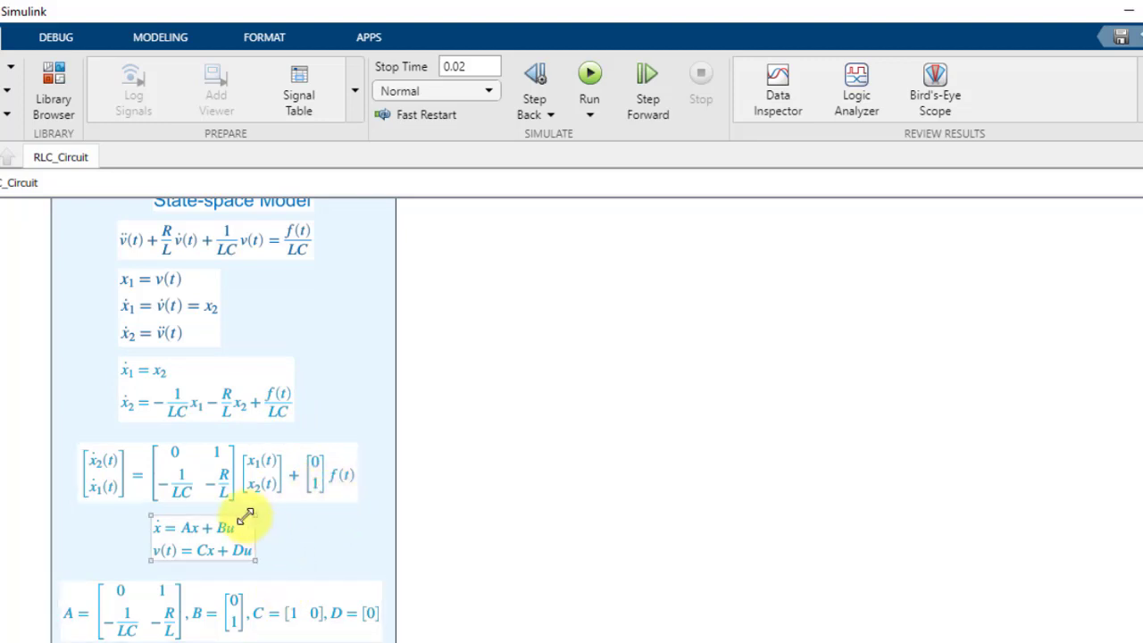
left_click(268, 493)
left_click(183, 550)
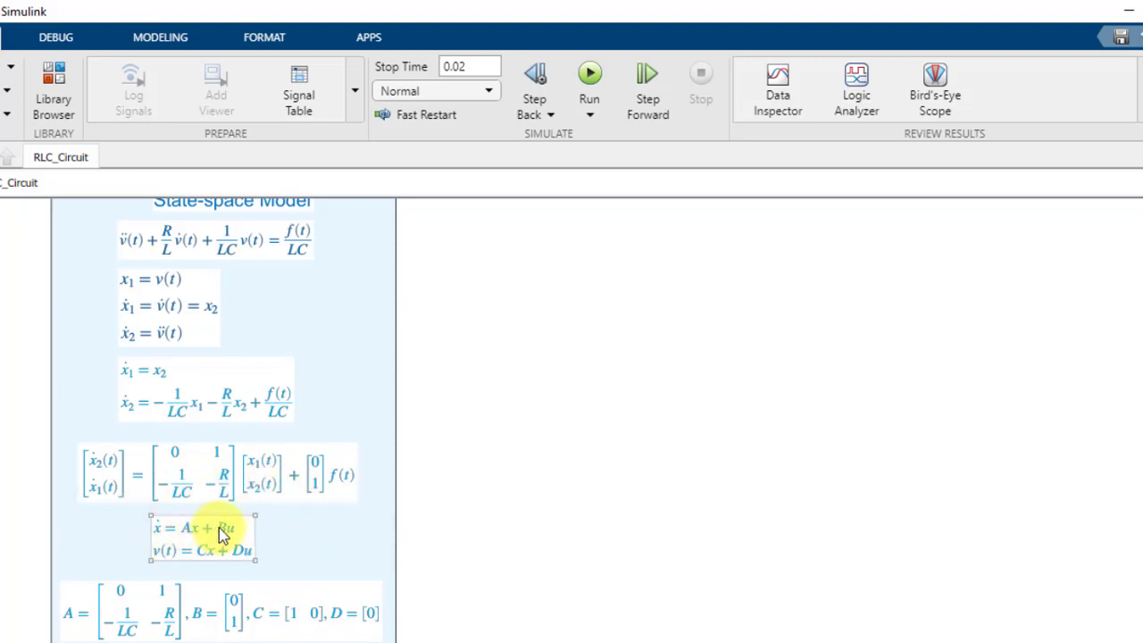
left_click(187, 491)
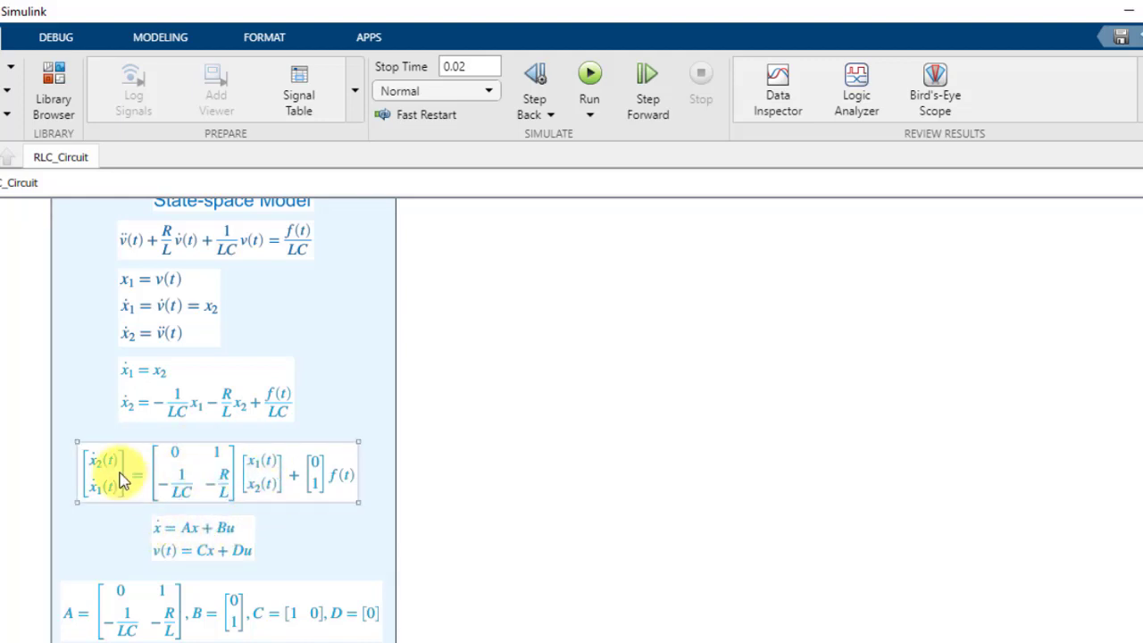
left_click(201, 548)
left_click(294, 491)
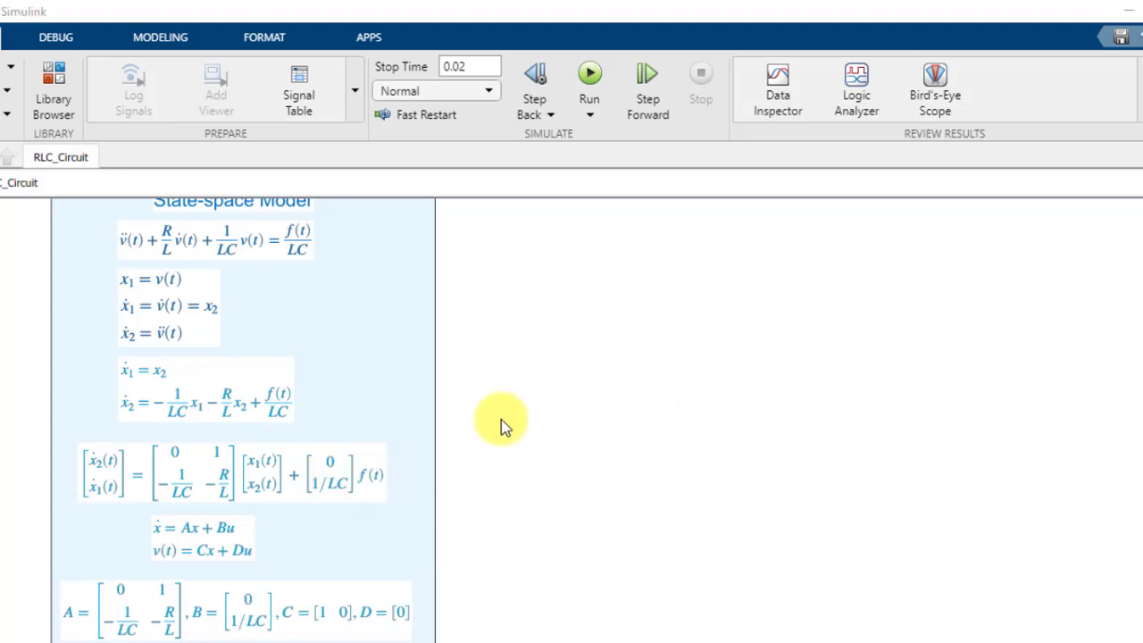
Compare the output equation v(t) = Cx + Du with the definition of x1 and the listed C and D matrices
left_click(190, 559)
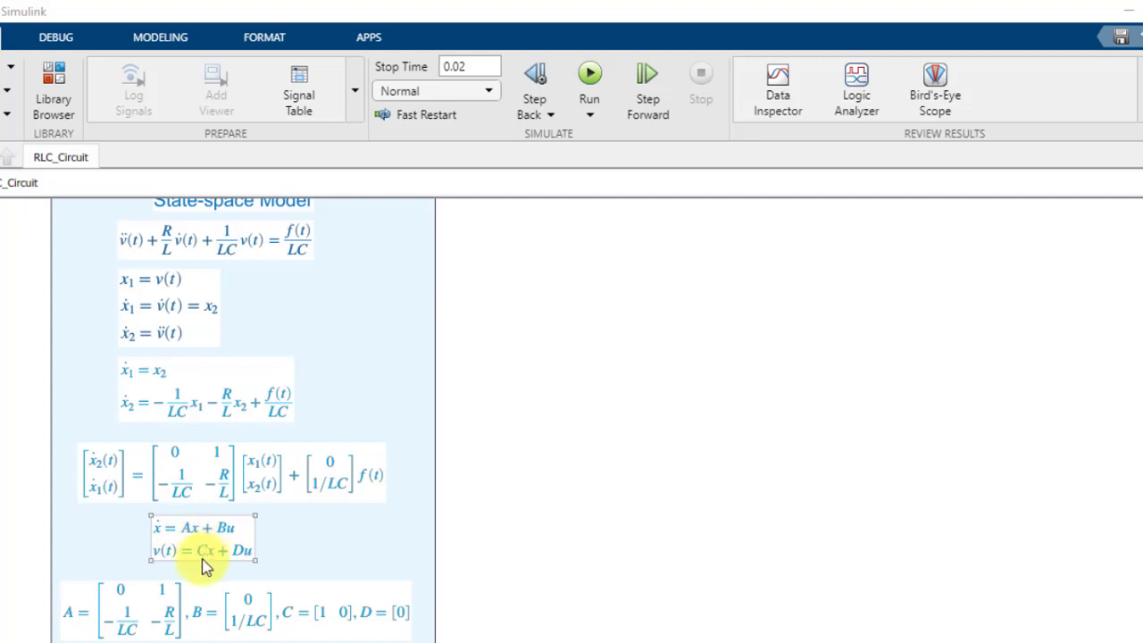
left_click(173, 489)
left_click(148, 289)
left_click(198, 552)
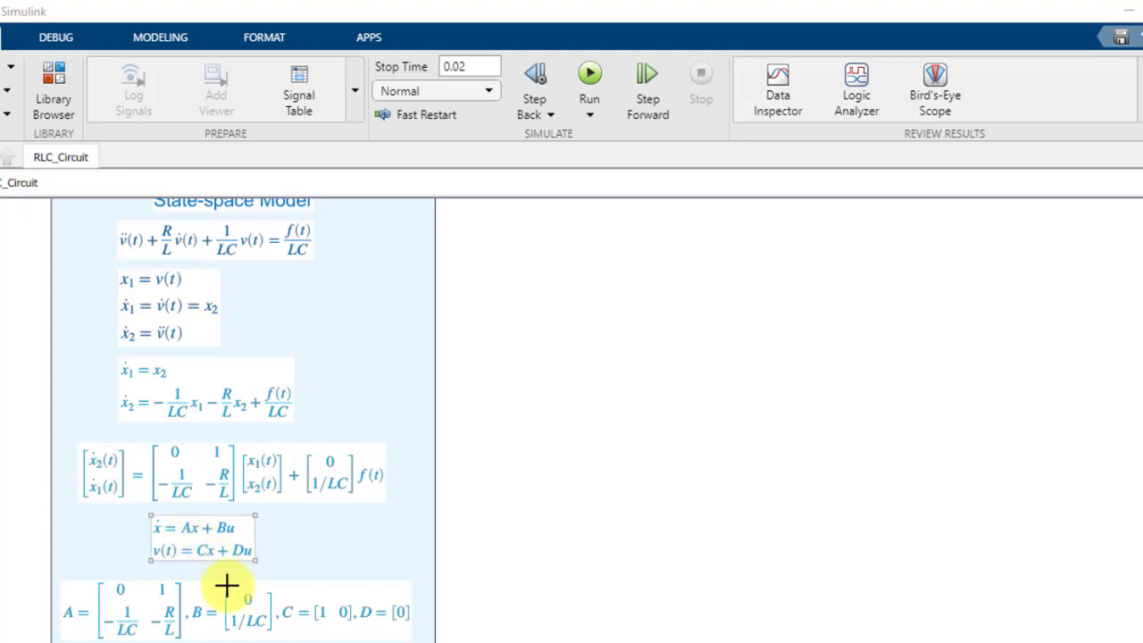
left_click(308, 616)
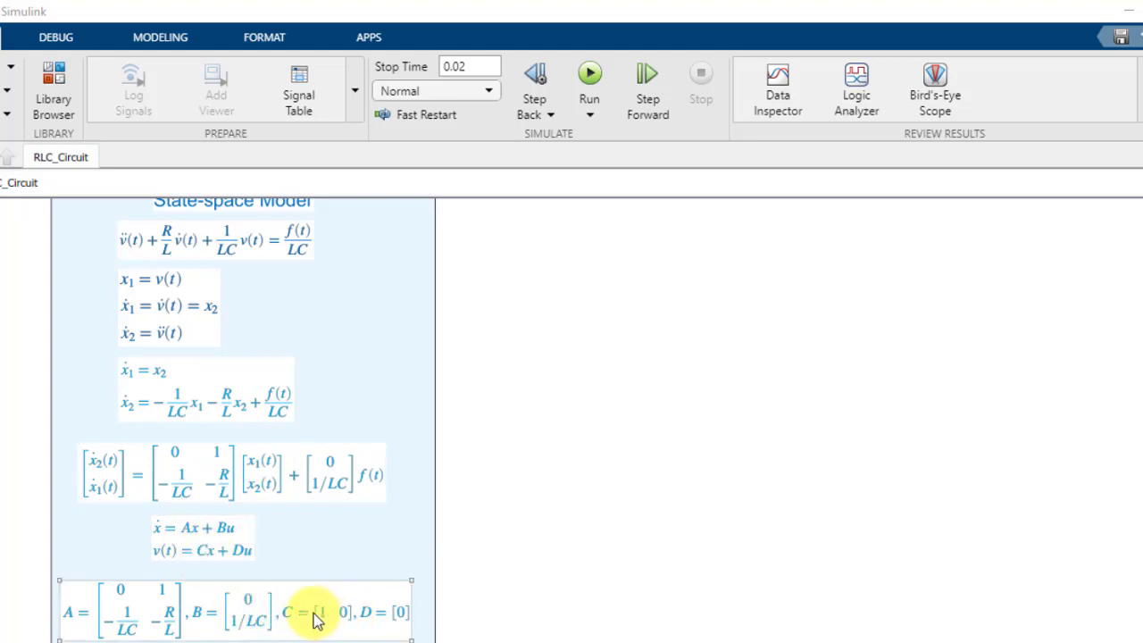
left_click(168, 558)
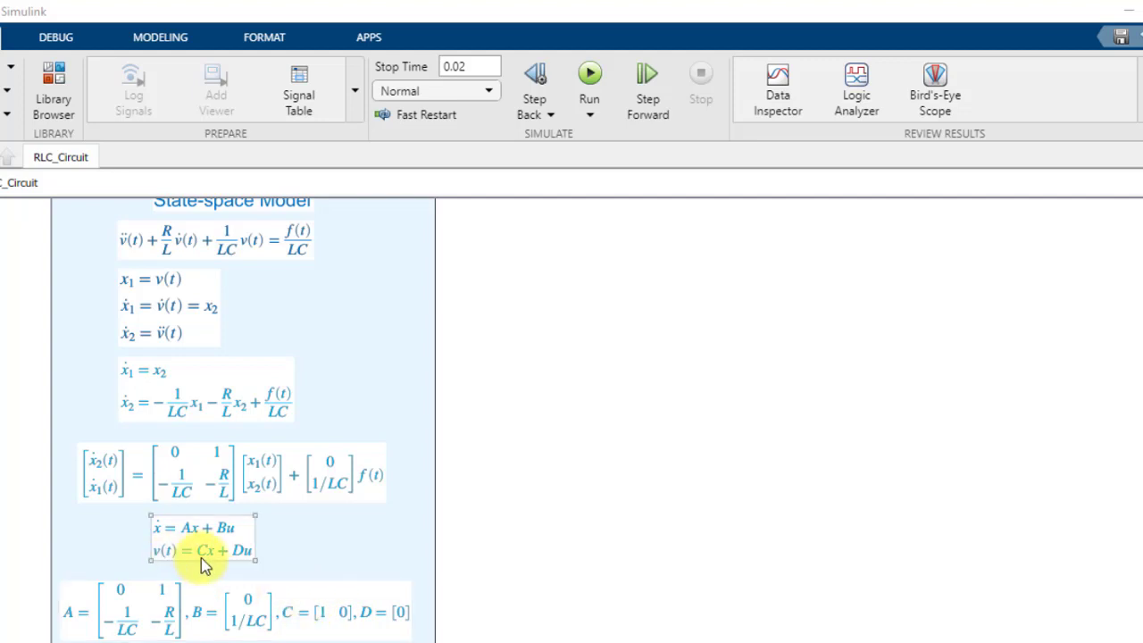
left_click(308, 612)
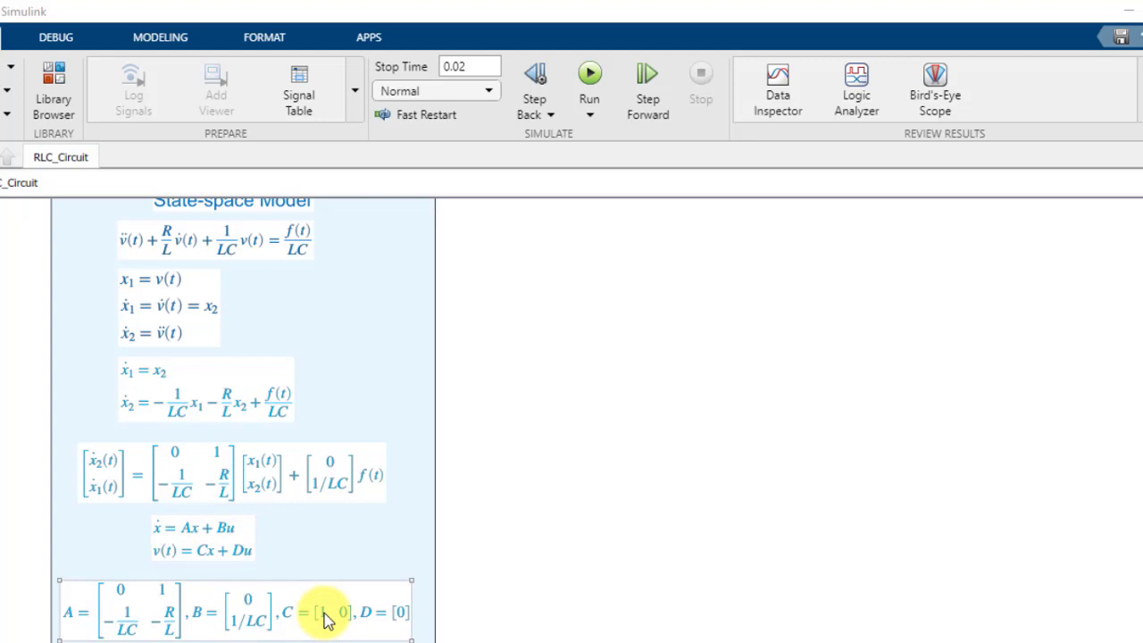
left_click(253, 552)
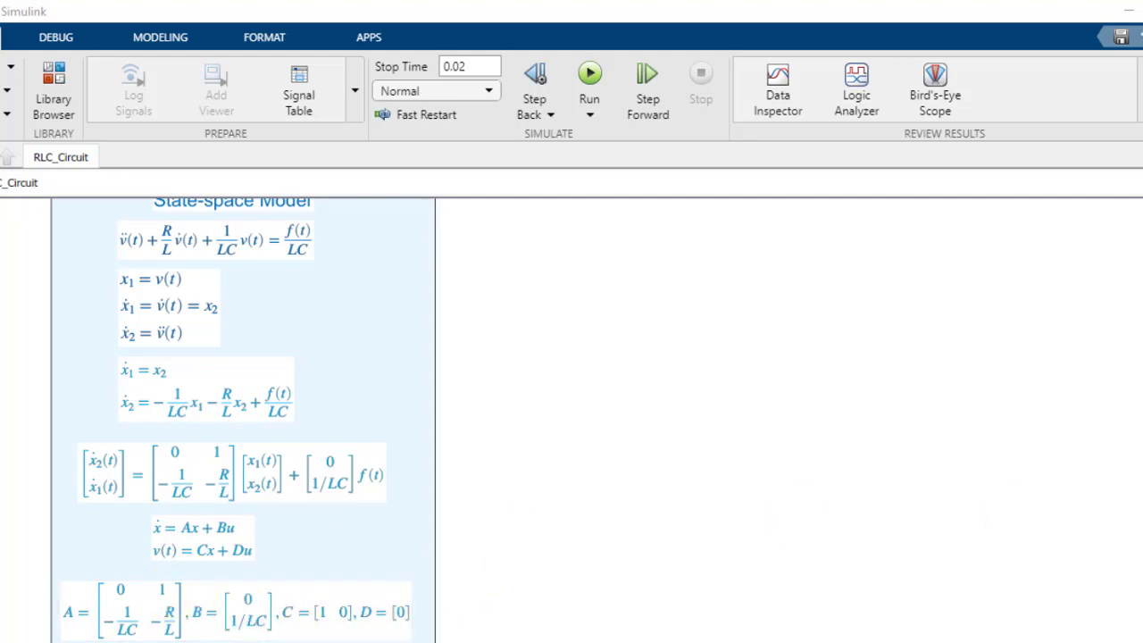
Add a State-Space block from the Simulink Continuous library to the empty canvas beside the State-space Model equations
scroll(571, 420, "up", 1)
scroll(571, 420, "down", 1)
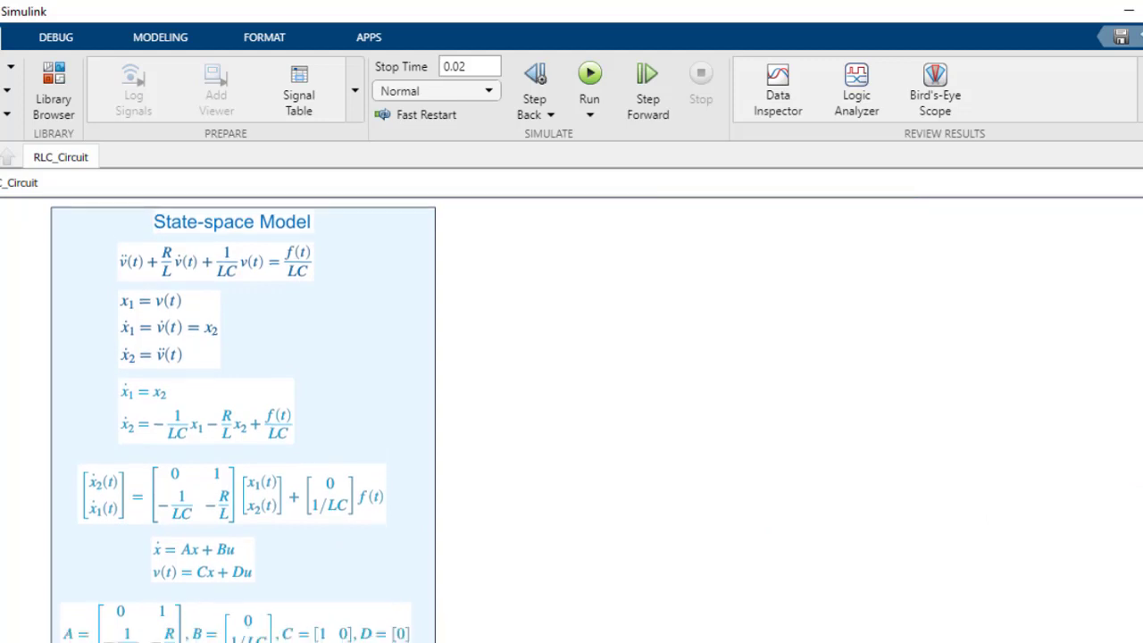
scroll(571, 420, "down", 1)
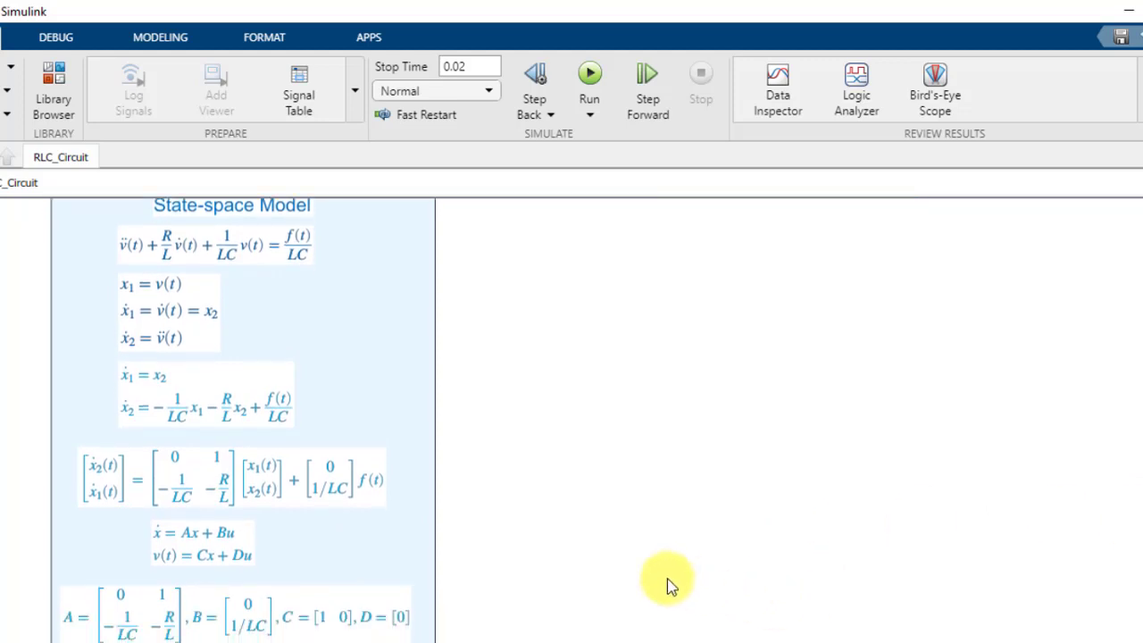
left_click(550, 642)
left_click(763, 616)
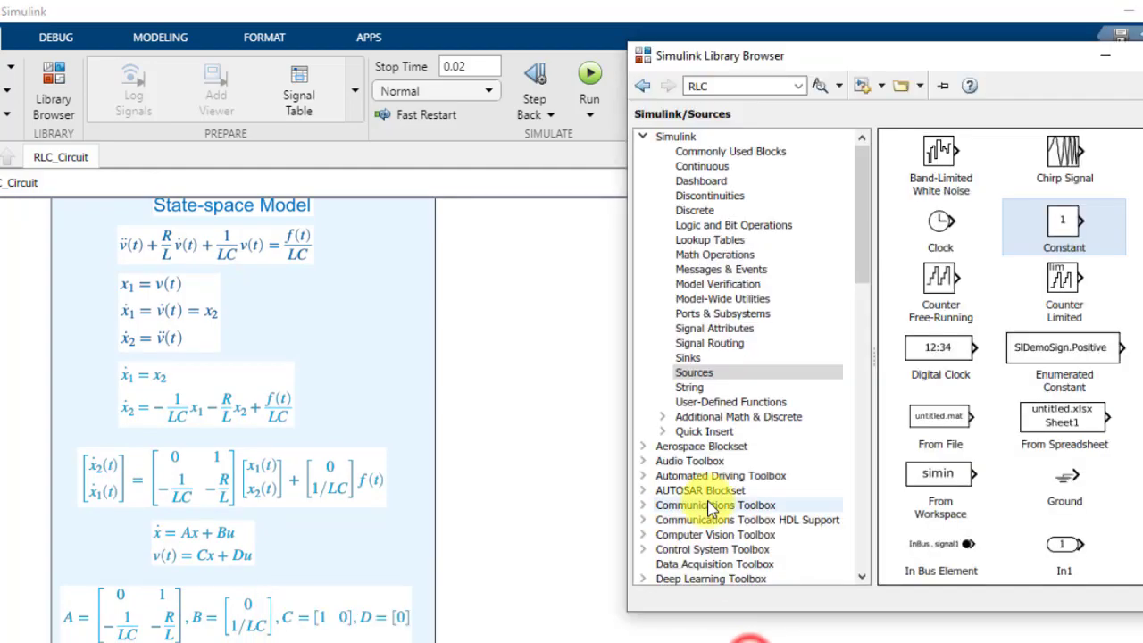
left_click(698, 166)
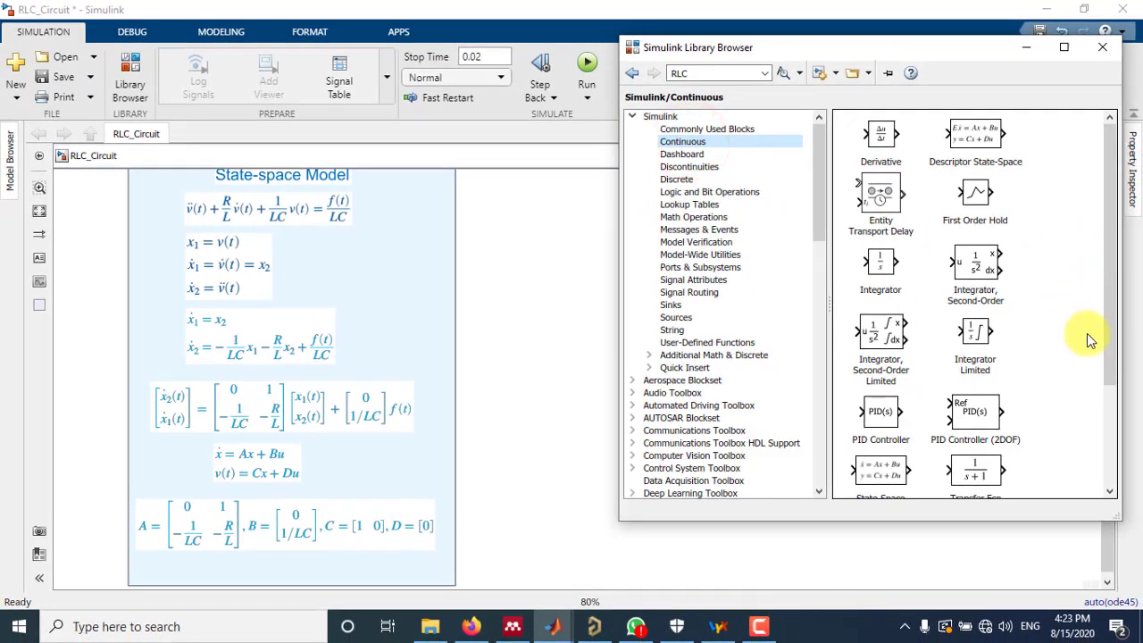
left_click_drag(1114, 337, 1103, 417)
mouse_move(883, 357)
left_mouse_down()
mouse_move(740, 396)
mouse_move(576, 400)
mouse_move(669, 385)
mouse_move(691, 388)
mouse_move(690, 404)
left_mouse_up()
left_click(709, 414)
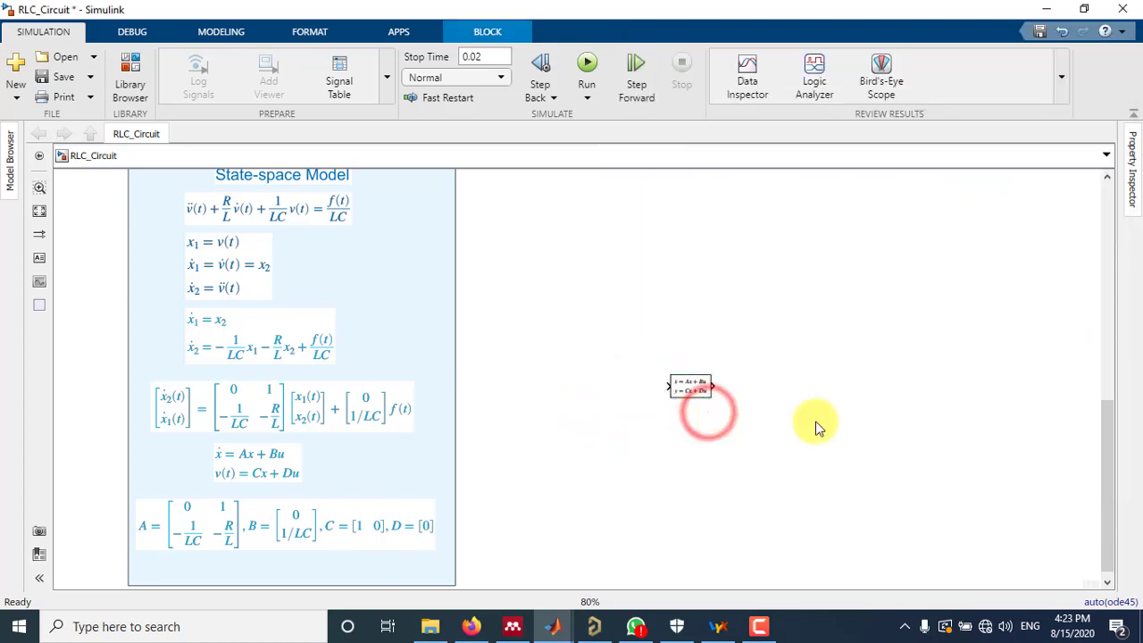
Copy the constant 100 source f(t) from the transfer function model and connect it to the State-Space block's input
left_click_drag(1107, 417, 1099, 353)
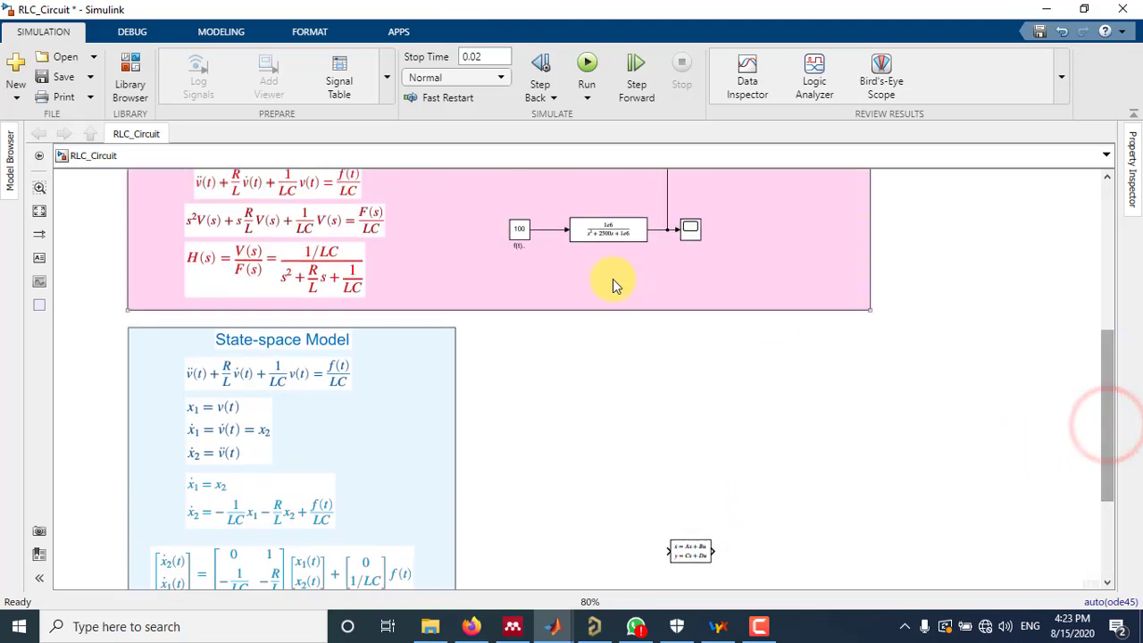
left_click_drag(518, 236, 612, 553)
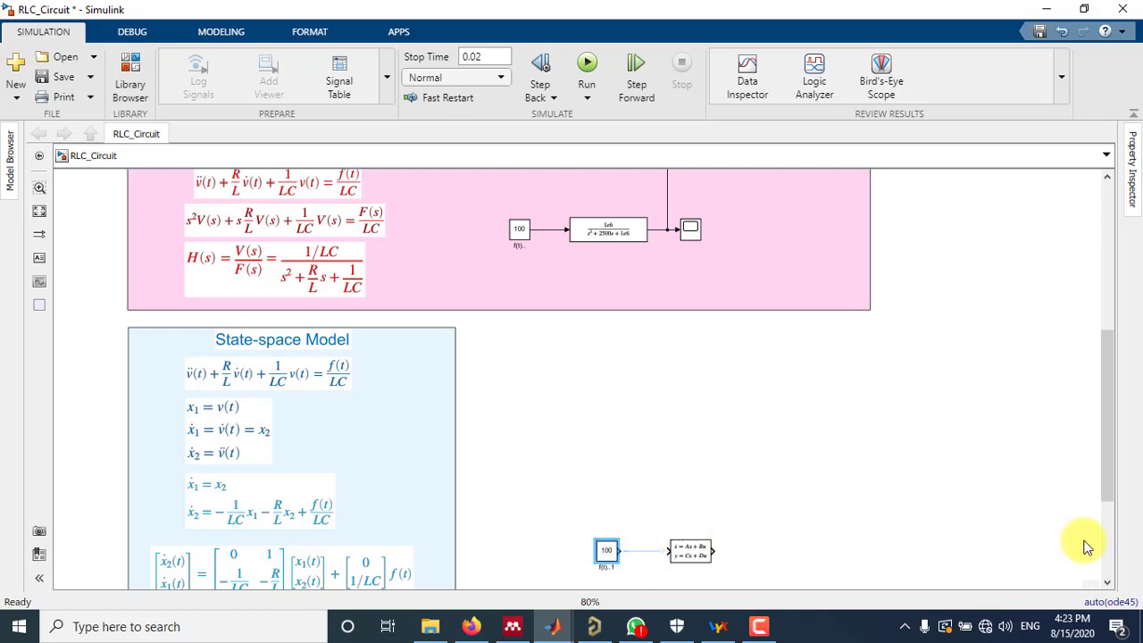
left_click_drag(1107, 452, 1106, 492)
left_click_drag(618, 456, 668, 457)
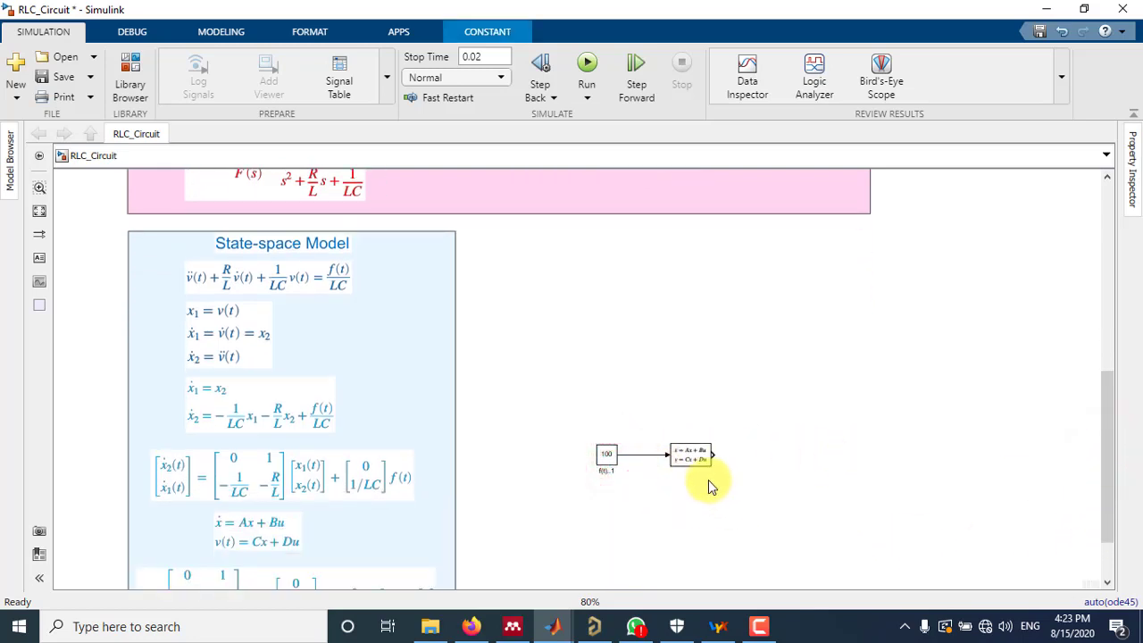
Copy the scope from the transfer function model and connect it to the State-Space block's output
left_click_drag(1105, 408, 1105, 368)
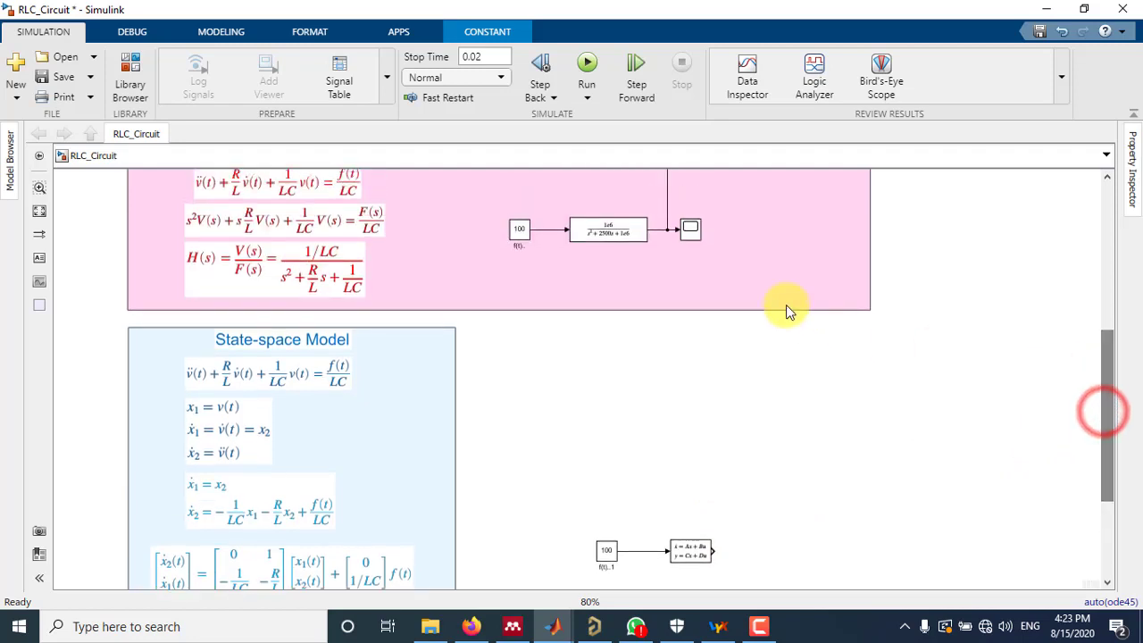
left_click_drag(693, 239, 773, 555)
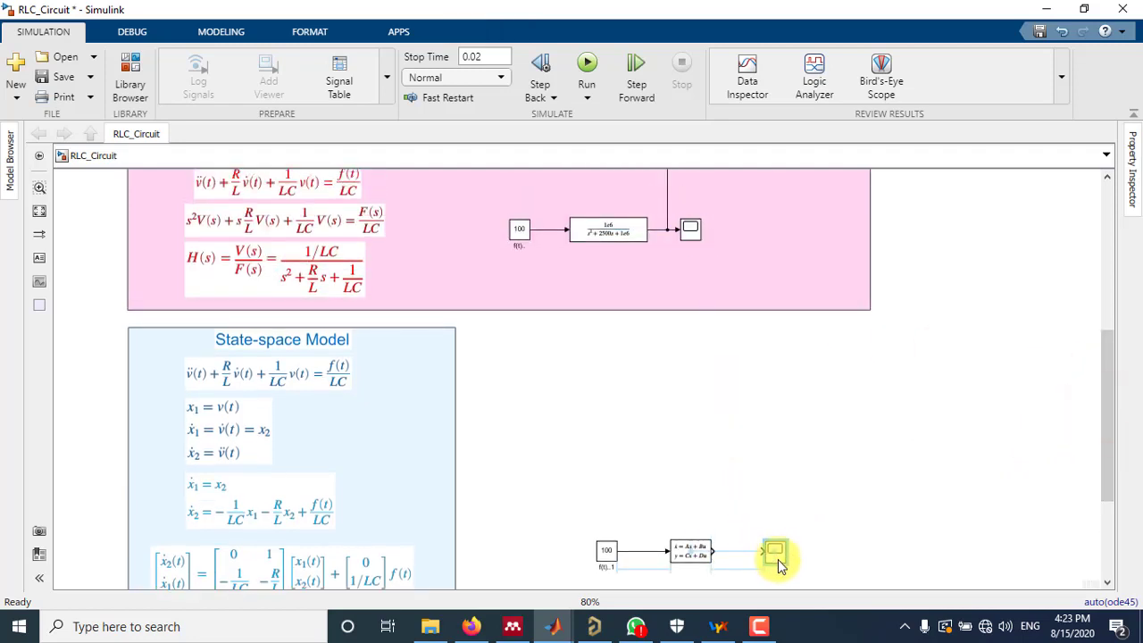
left_click_drag(705, 562, 752, 563)
left_click(751, 553)
Widen the State-space Model area so that it encloses the source, State-Space block and scope
left_click_drag(1104, 408, 1108, 450)
left_click(436, 493)
left_click_drag(1107, 408, 1107, 440)
mouse_move(453, 576)
left_mouse_down()
mouse_move(684, 556)
mouse_move(1003, 573)
mouse_move(1010, 544)
left_mouse_up()
left_click_drag(1110, 480, 1107, 455)
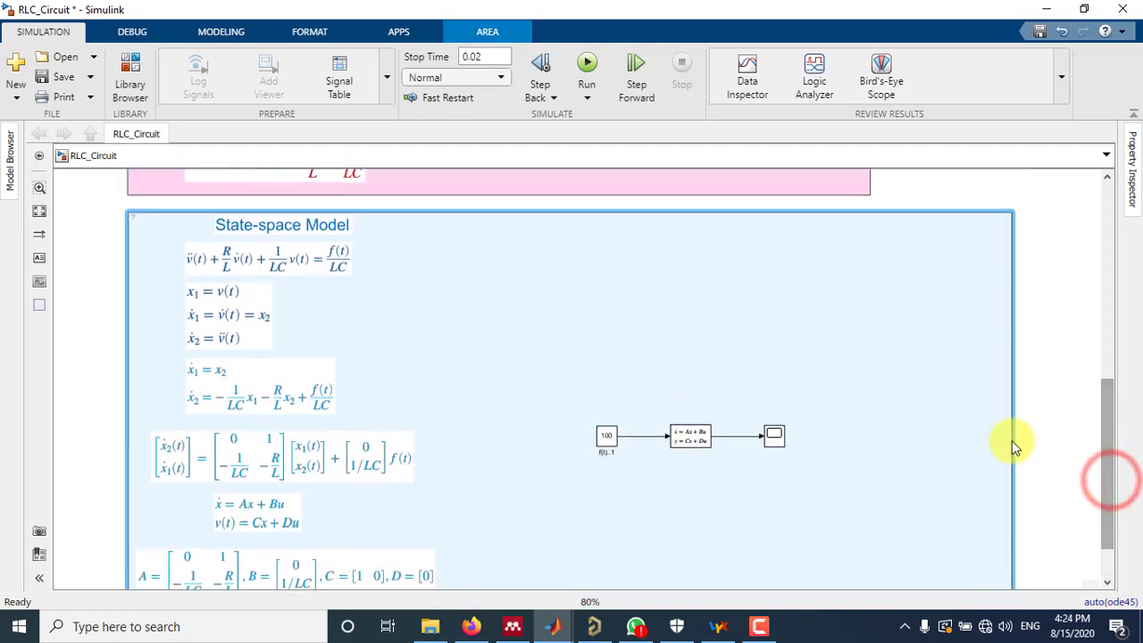
Set the State-Space block's A matrix to [0 1;-1e6 -2500]
double_click(690, 437)
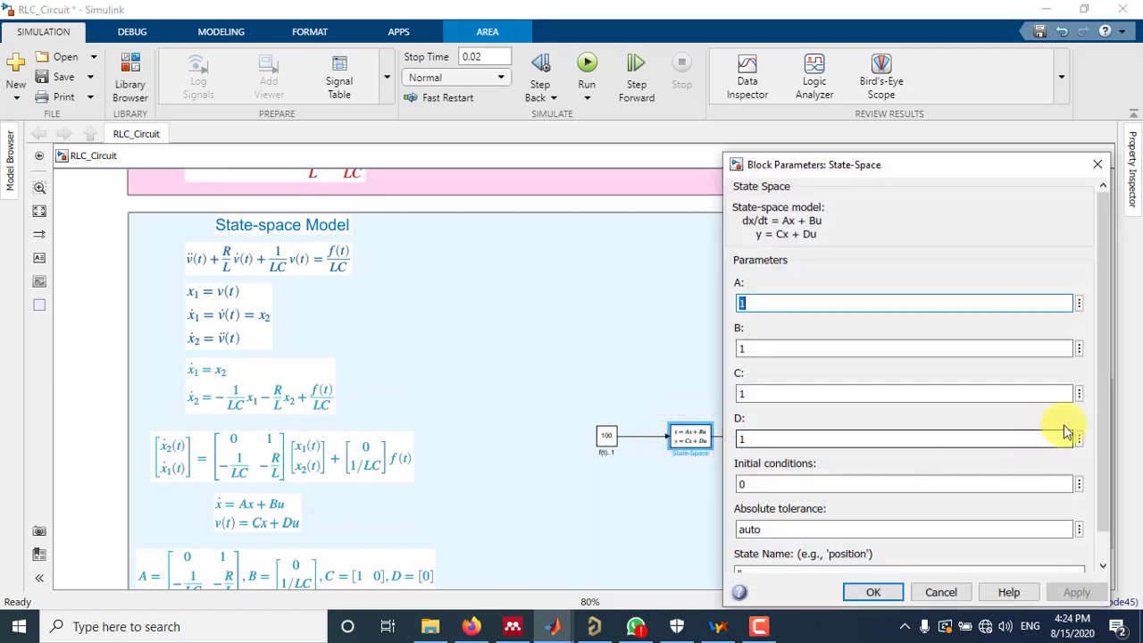
scroll(505, 467, "down", 2)
scroll(481, 538, "up", 1)
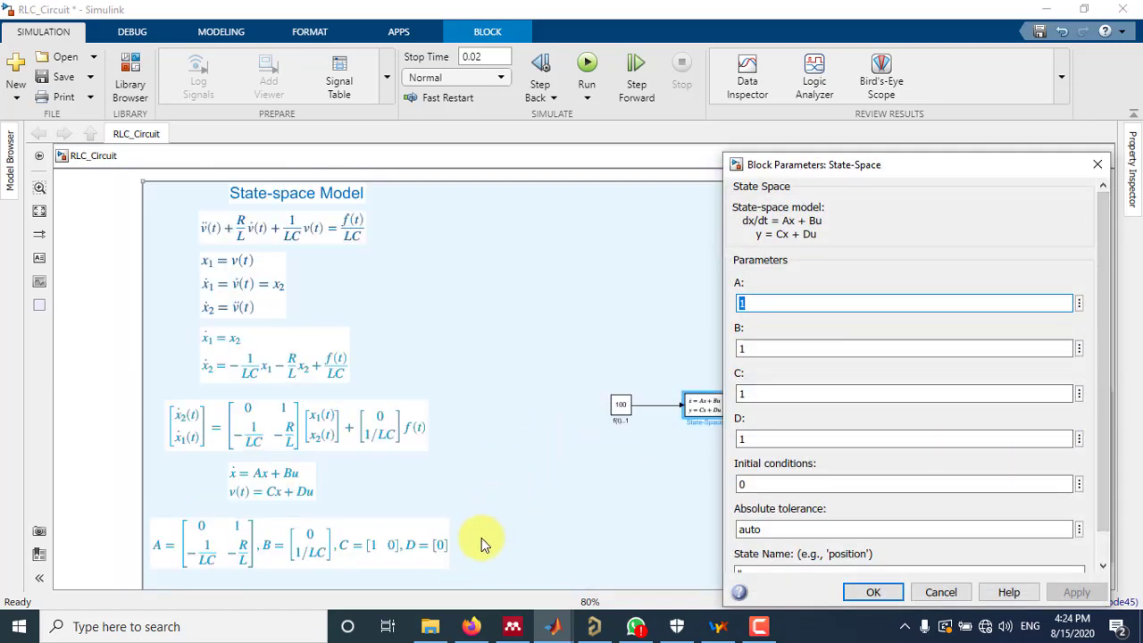
scroll(462, 545, "up", 1)
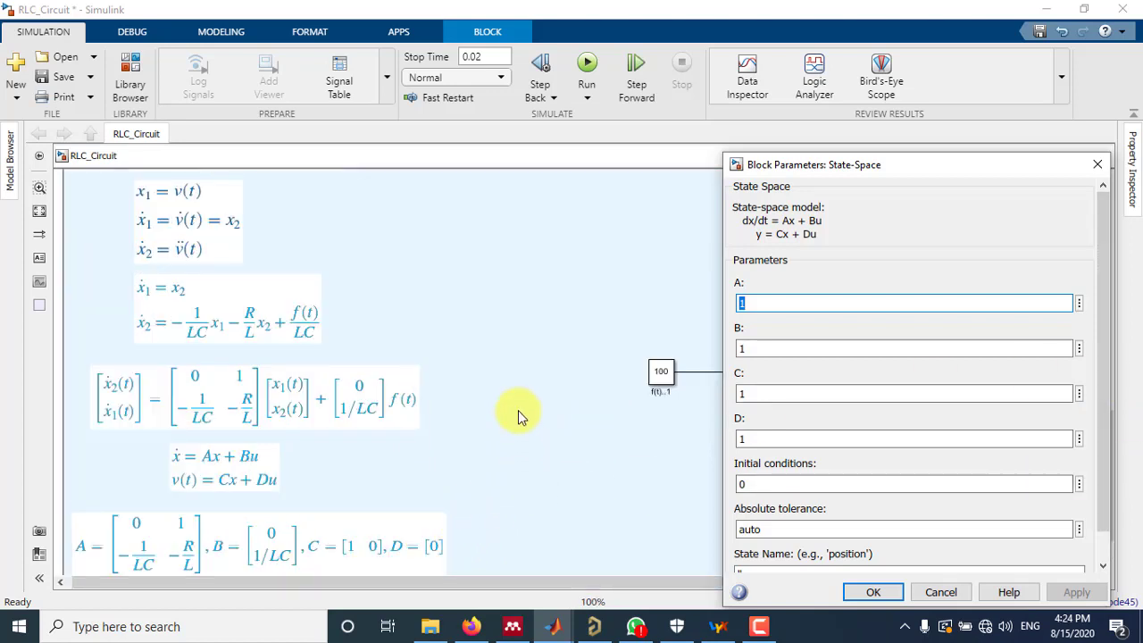
scroll(516, 438, "down", 1)
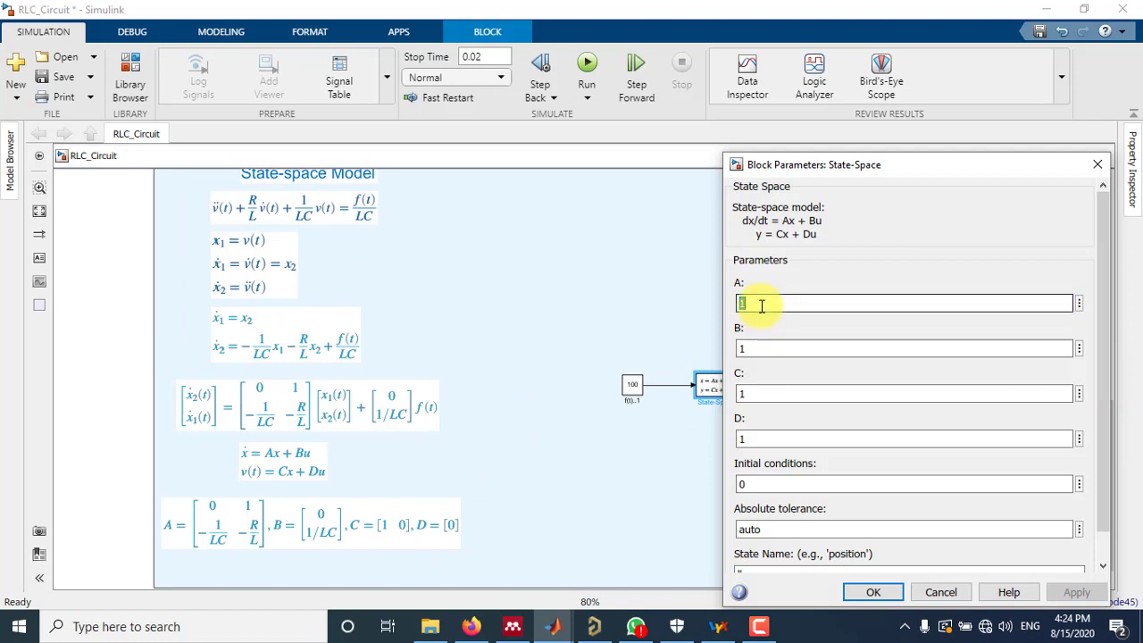
key("BackSpace")
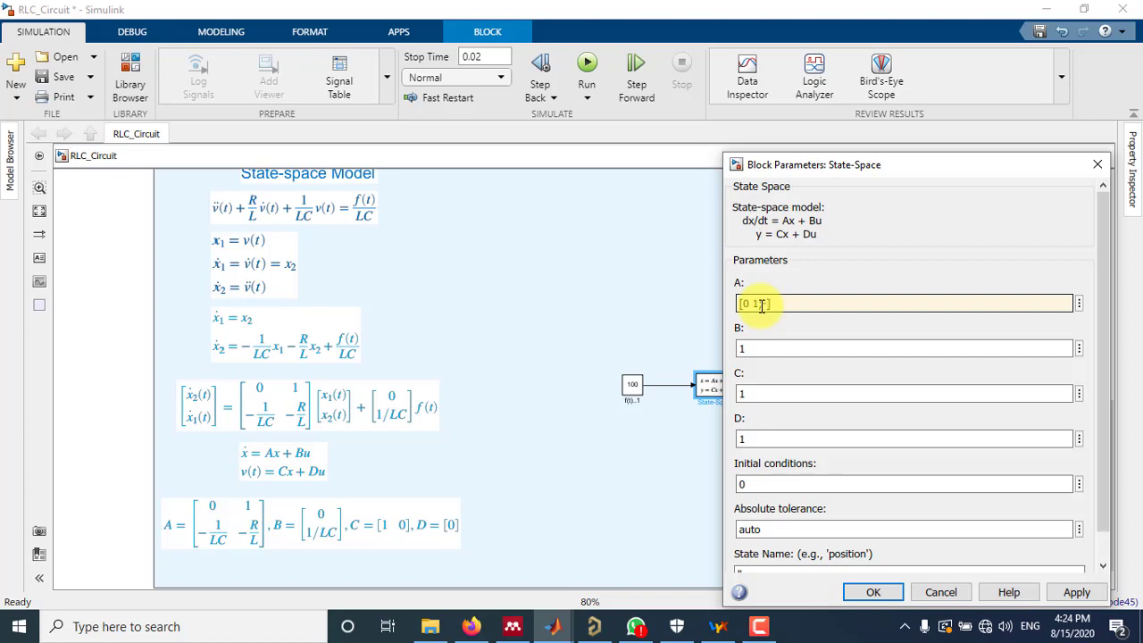
left_click(761, 304)
type(";-1e")
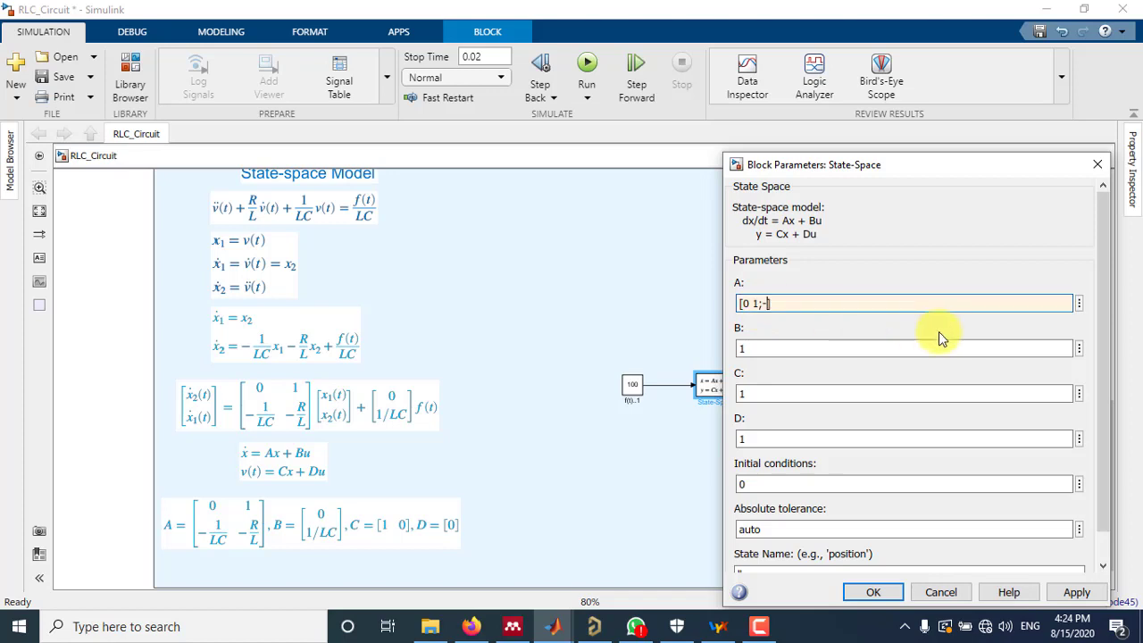
type("6 -2500")
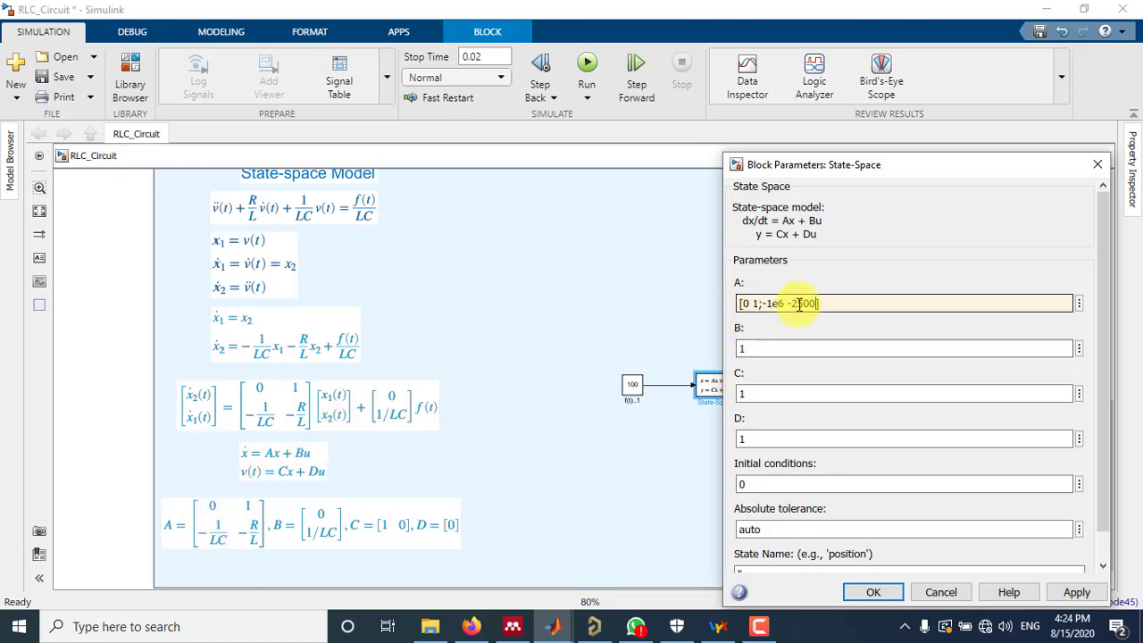
type("]")
Set the State-Space block's B matrix to [0;1e6] and its C matrix to [1 0]
double_click(765, 349)
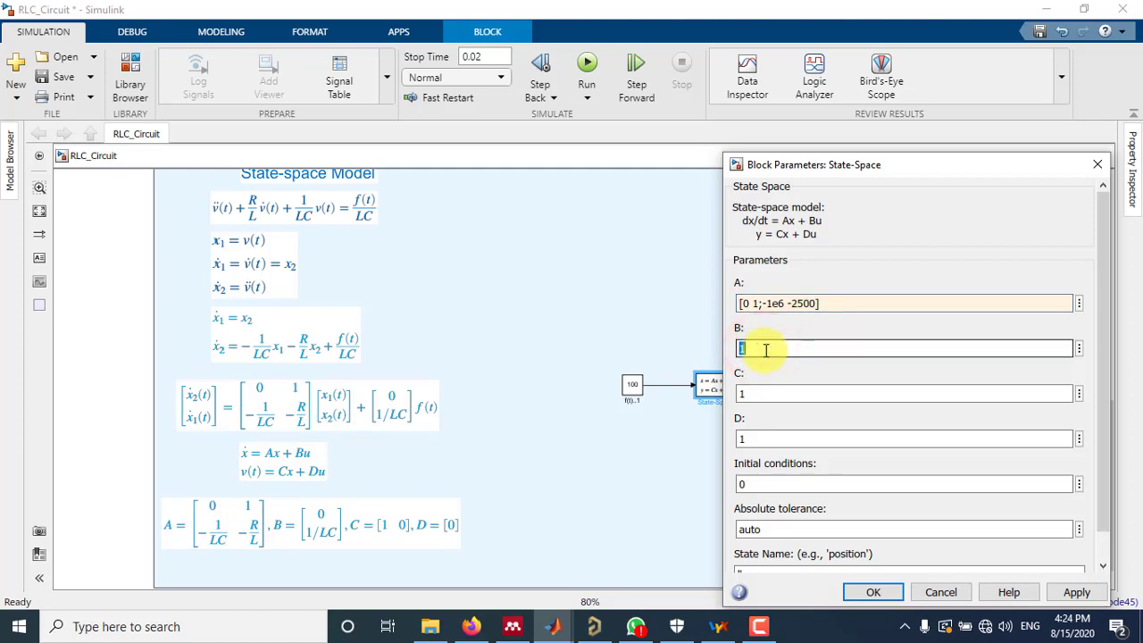
type("[]")
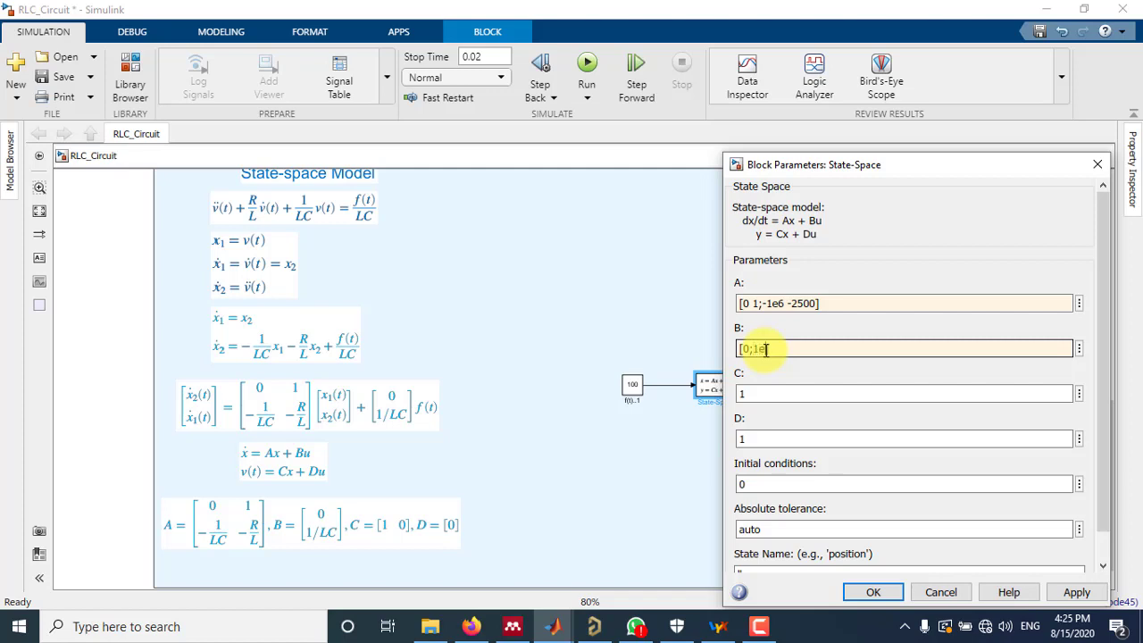
left_click(755, 394)
double_click(755, 394)
type("[]")
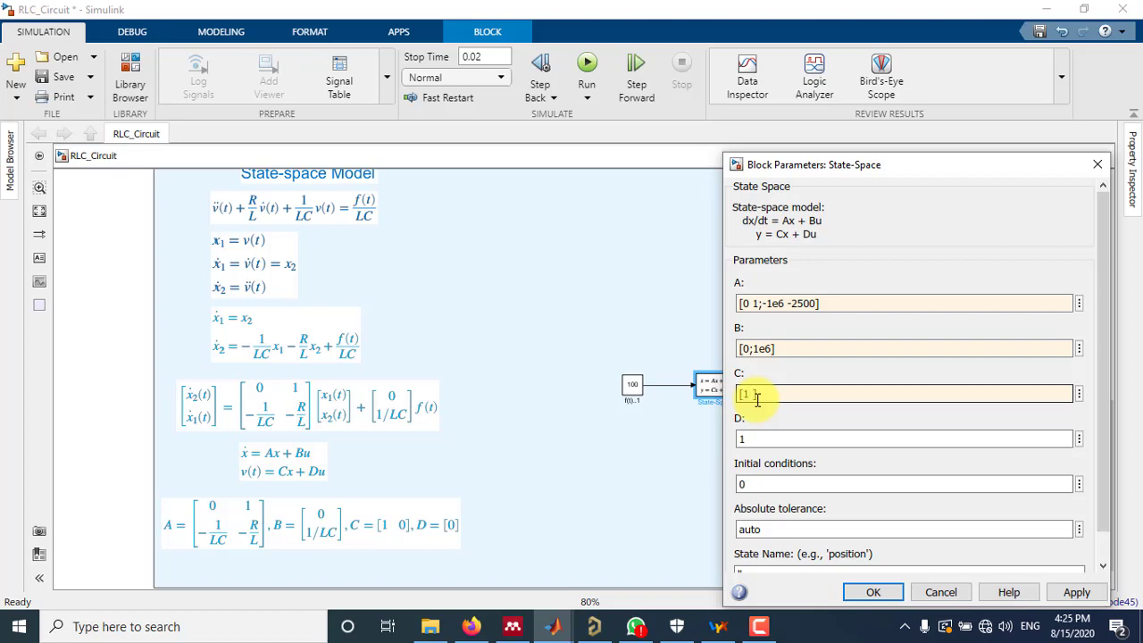
Set the D matrix to [0], check the entries against the listed matrices, and accept the block parameters
left_click(759, 438)
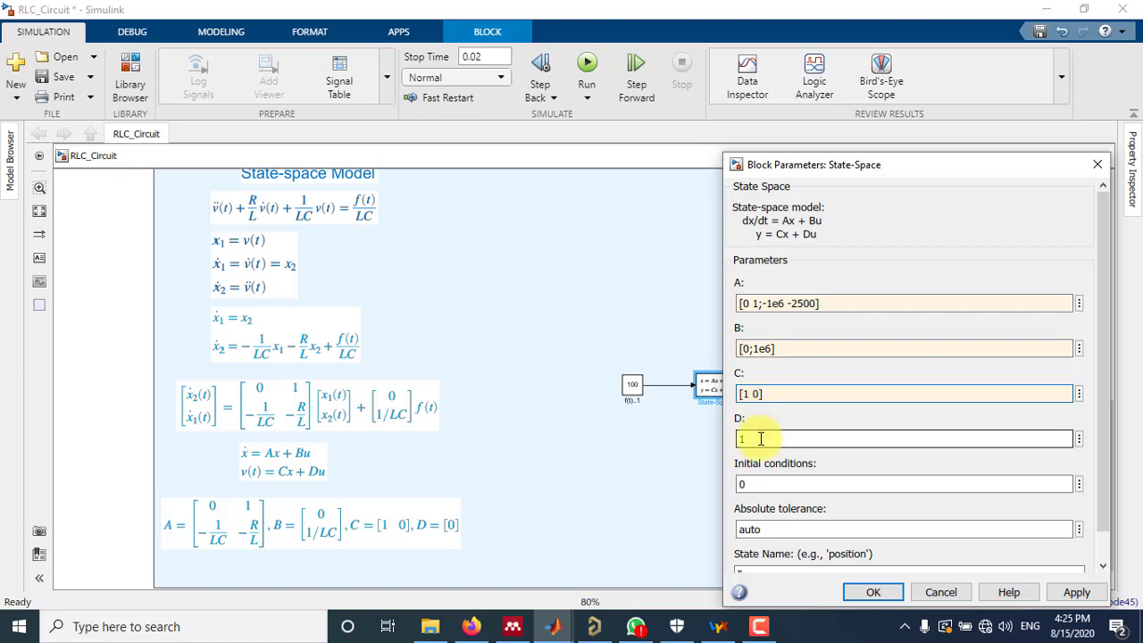
double_click(761, 439)
type("0")
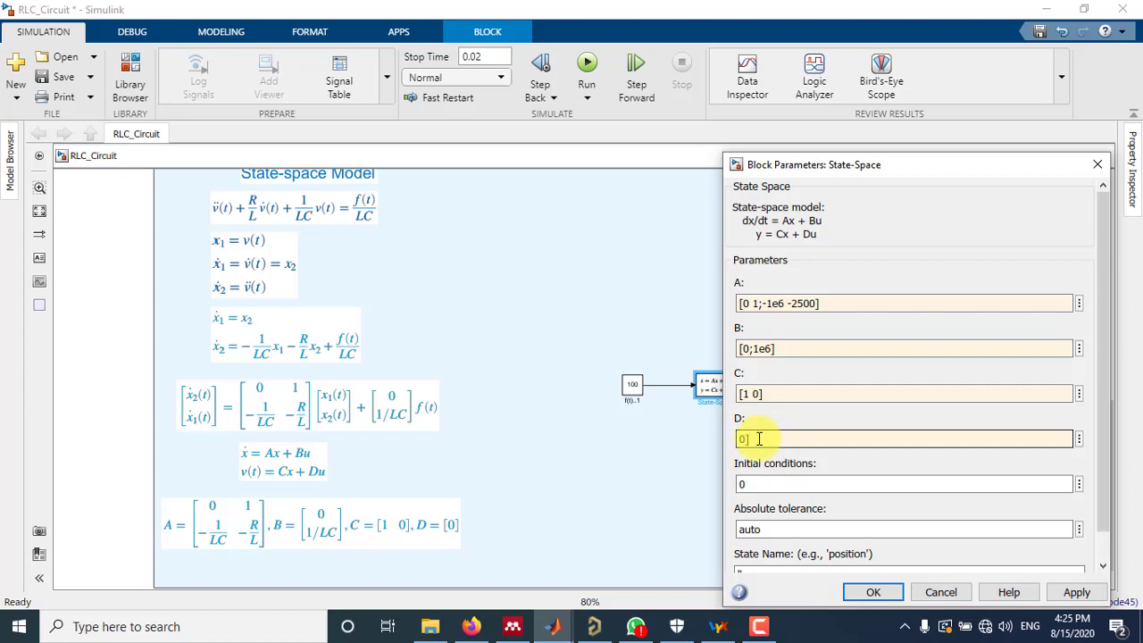
key("Left")
key("Left")
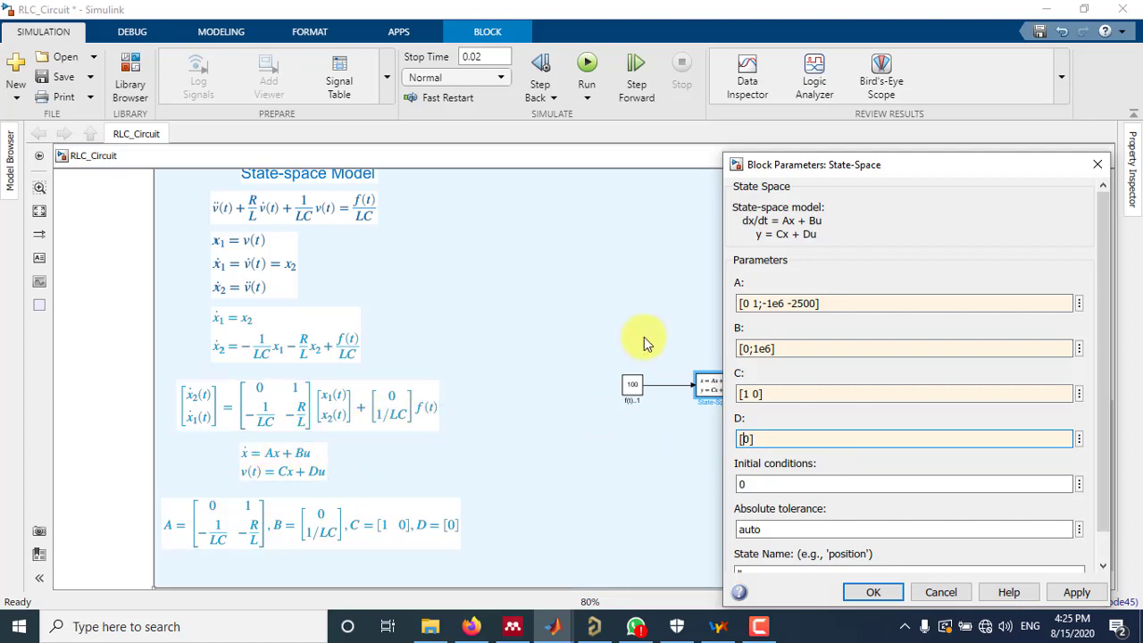
left_click(251, 547)
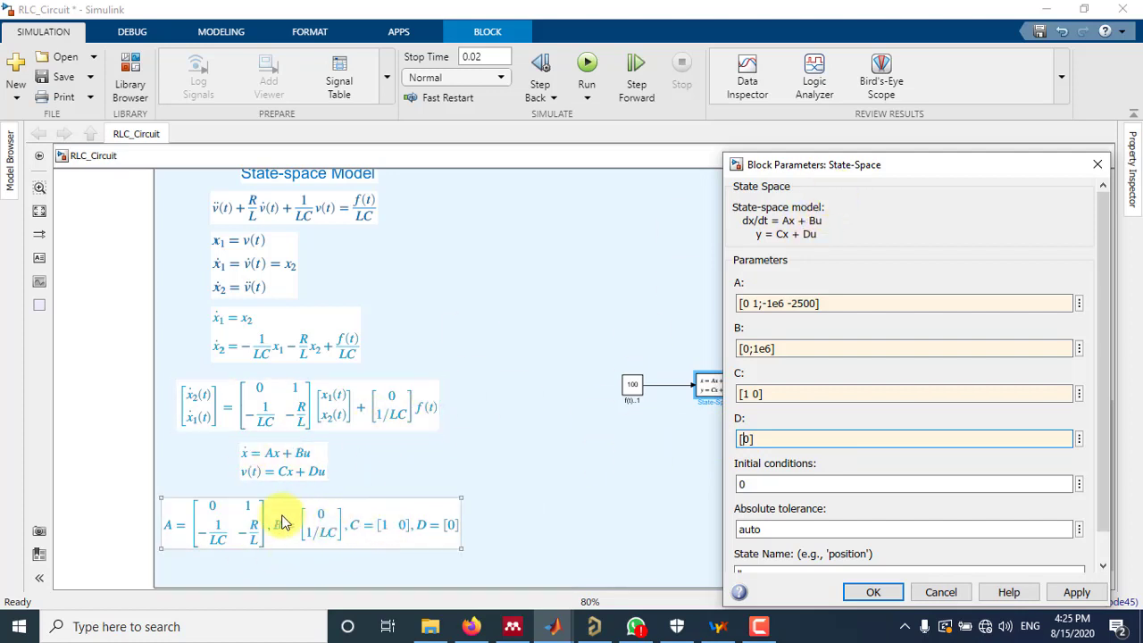
left_click(285, 222)
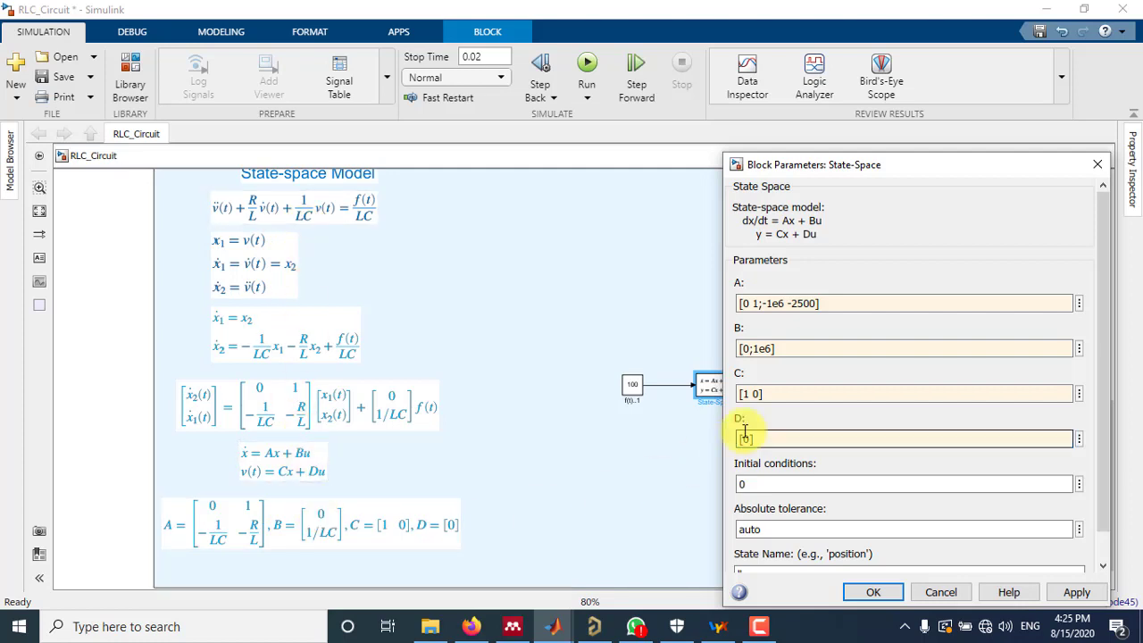
left_click_drag(797, 166, 670, 106)
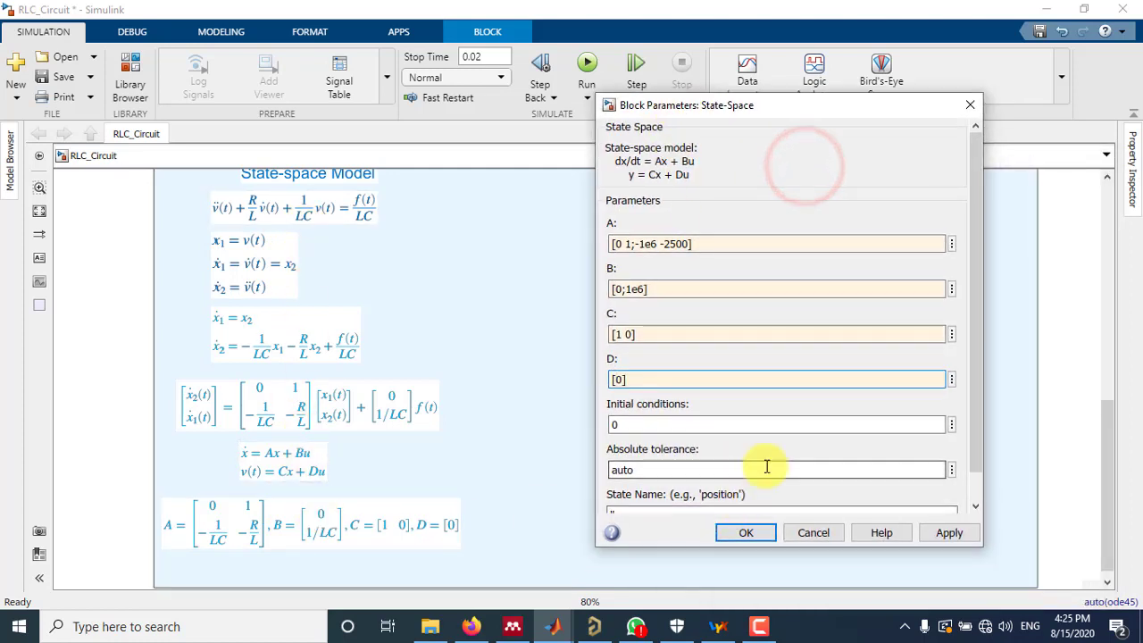
scroll(759, 500, "down", 1)
left_click(746, 532)
Run the simulation and view the state-space model's response in its scope
left_click(1077, 371)
scroll(801, 413, "up", 1)
scroll(801, 413, "up", 1)
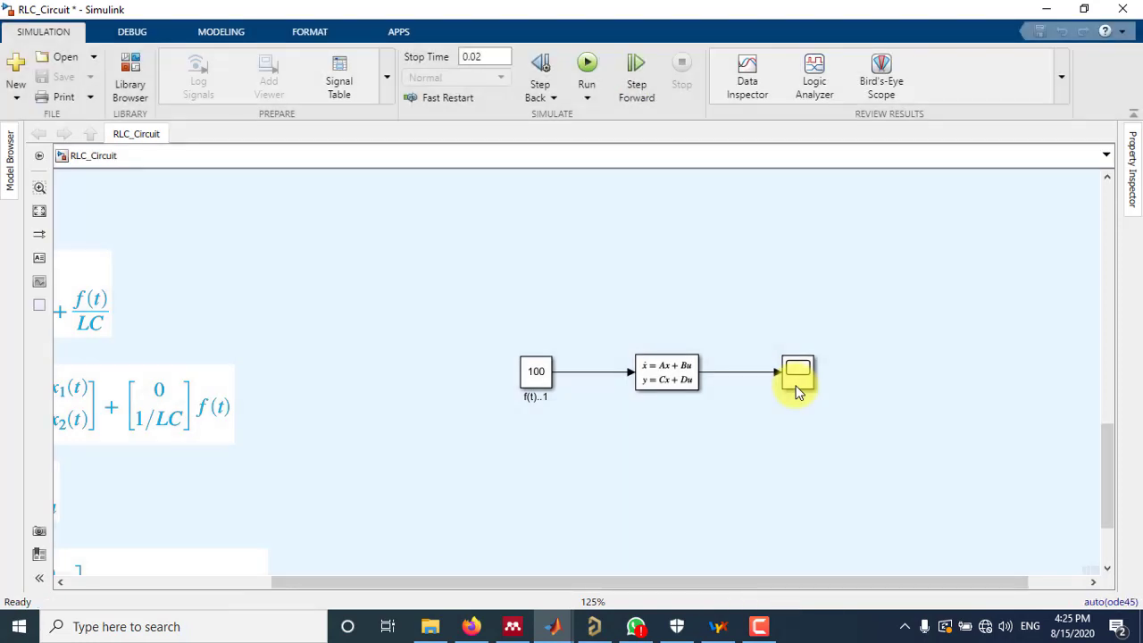
left_click(797, 391)
double_click(798, 388)
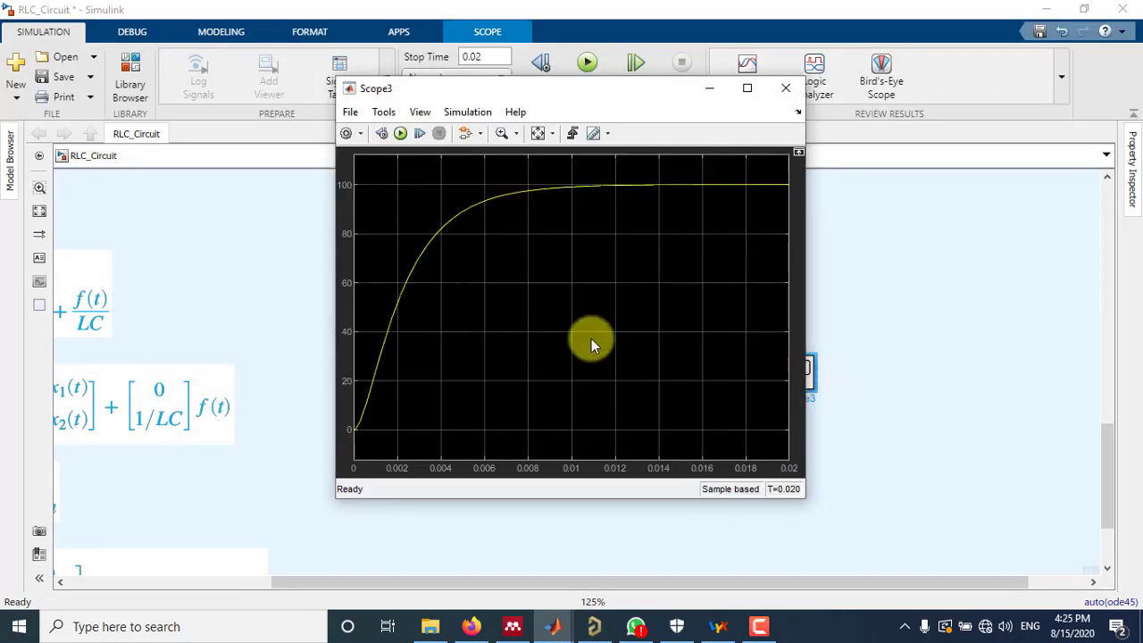
left_click(788, 93)
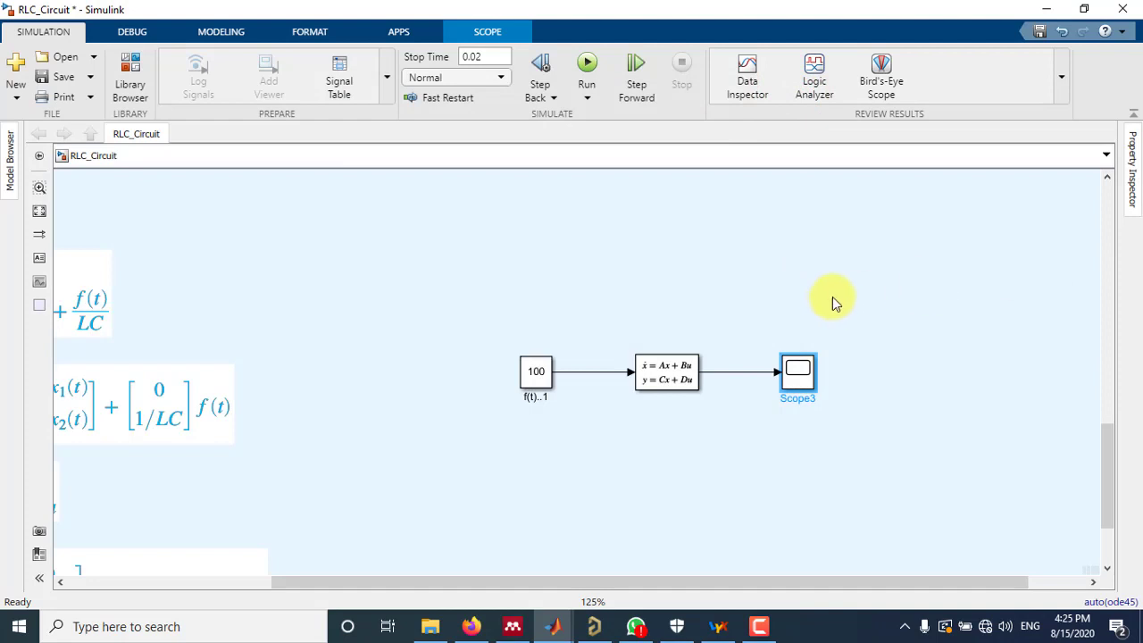
Set the number of input ports of the comparison scope in the RLC Circuit area to 4
key("space")
left_click_drag(1101, 438, 1070, 240)
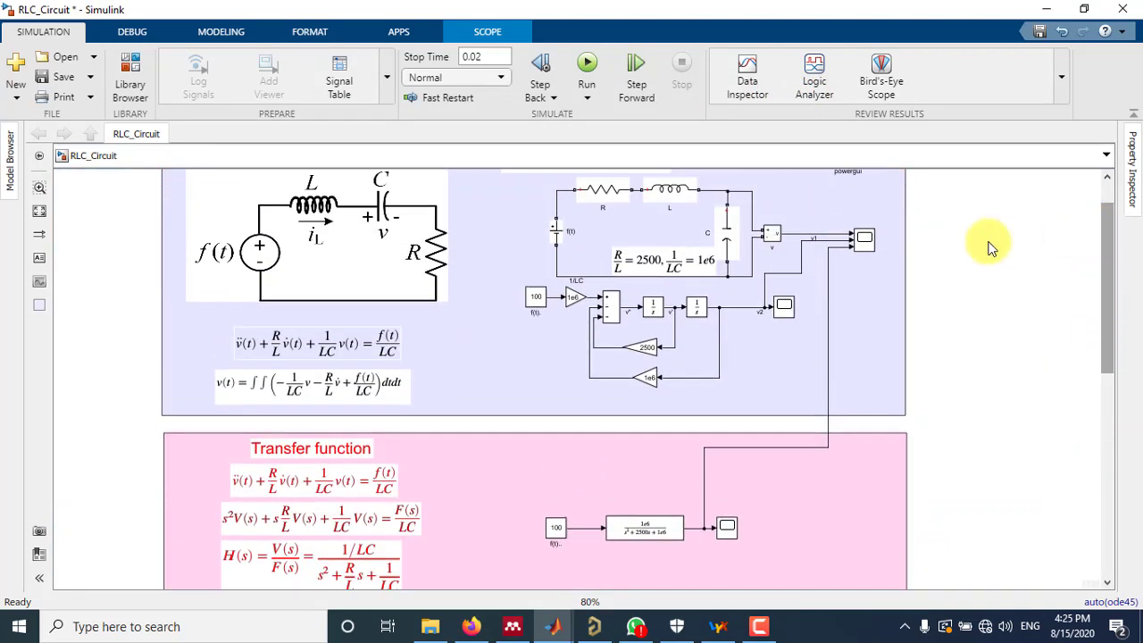
double_click(865, 243)
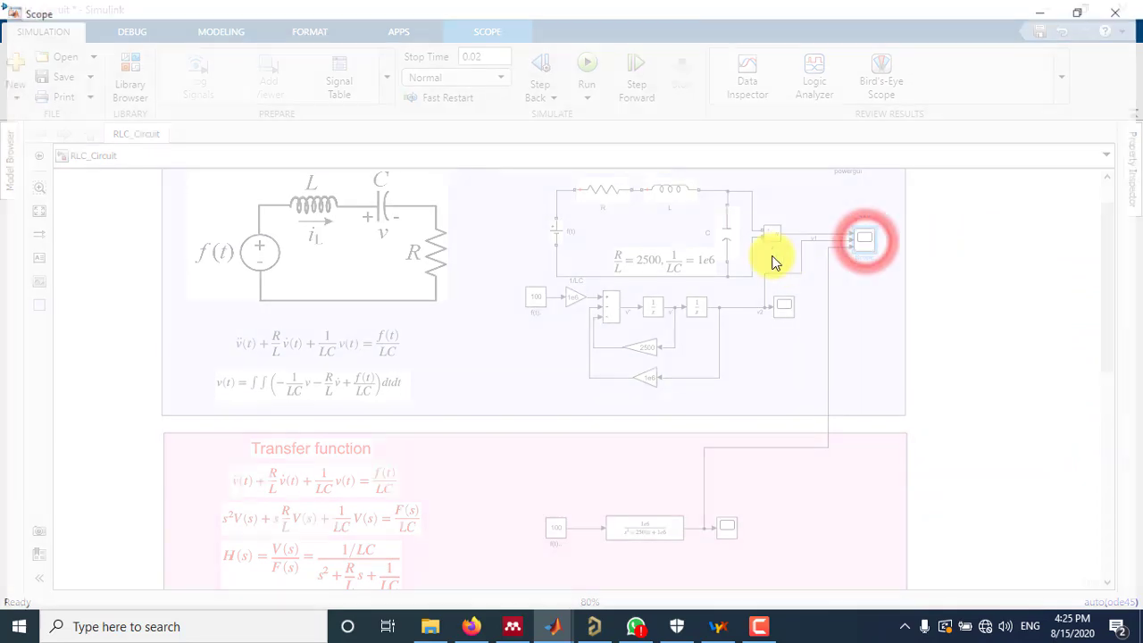
left_click(1124, 13)
left_click(1131, 174)
double_click(1008, 257)
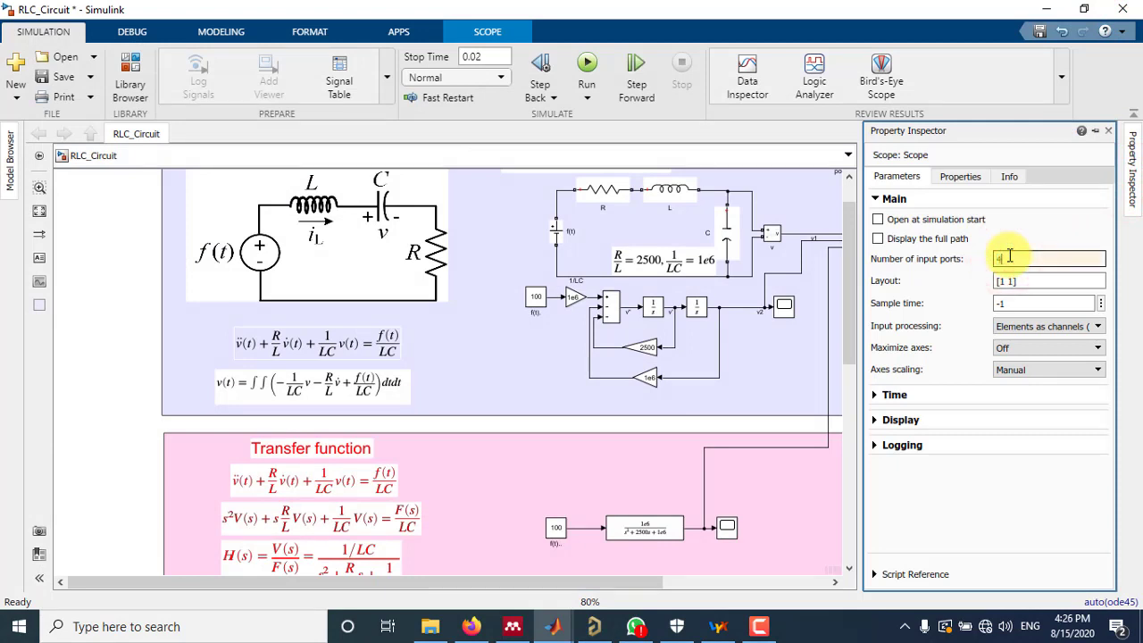
type("3")
key("Return")
left_click(778, 351)
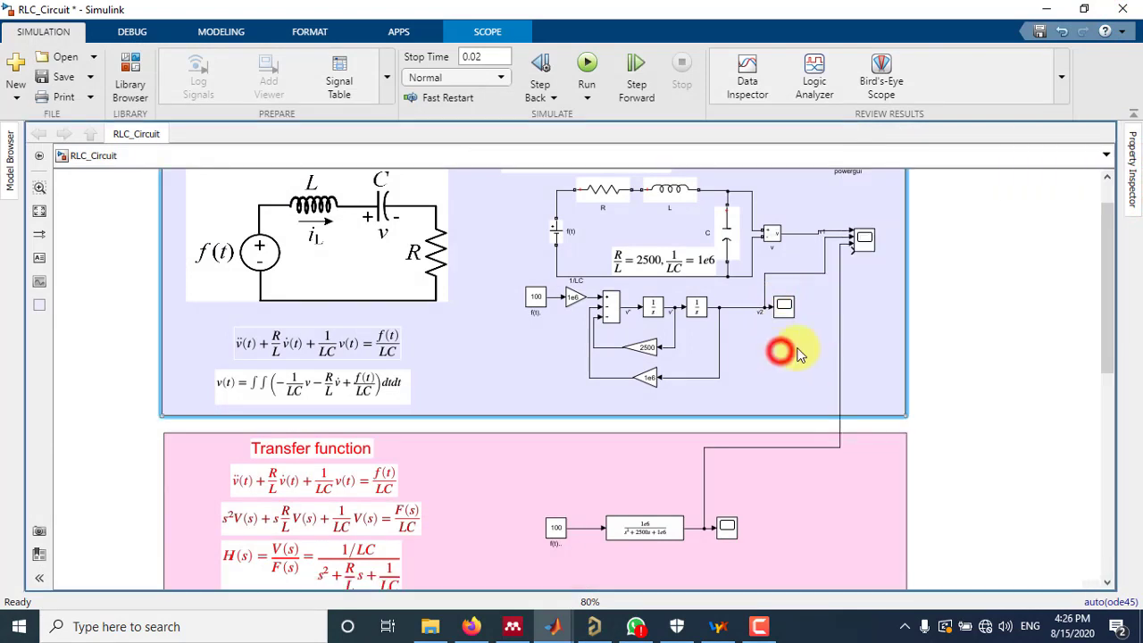
Reroute the integrator and transfer function signal lines to leave room at the comparison scope
mouse_move(839, 332)
left_mouse_down()
mouse_move(818, 342)
mouse_move(824, 259)
mouse_move(802, 264)
left_mouse_up()
left_click_drag(866, 236, 865, 246)
left_click(828, 304)
Connect the State-Space block's output to the fourth input of the comparison scope and straighten the line
left_click_drag(1104, 294, 1091, 325)
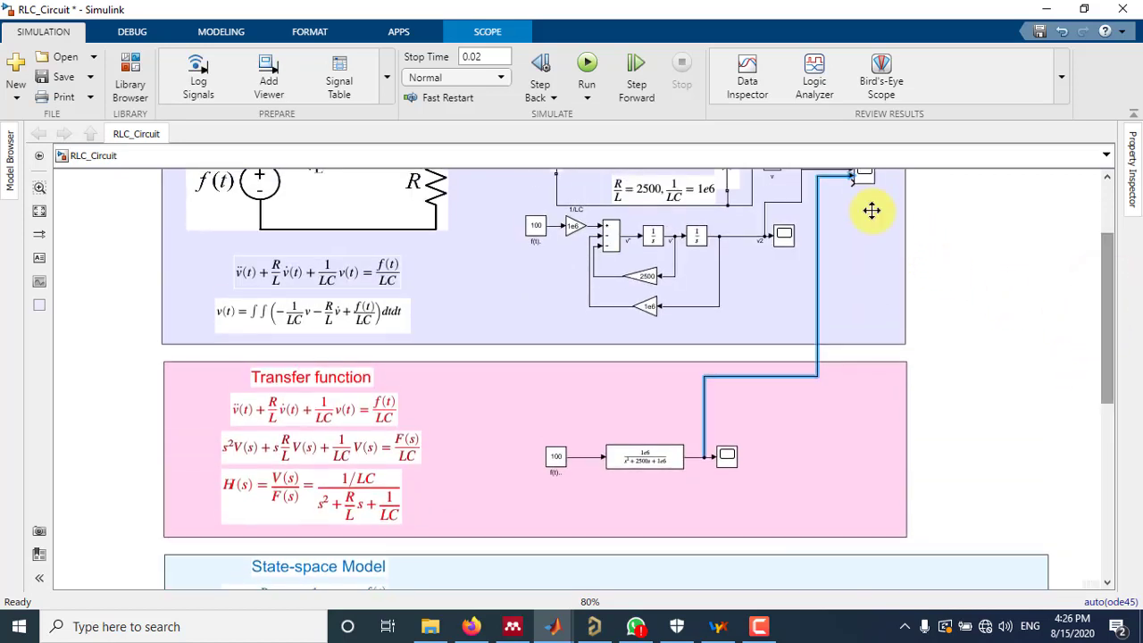
left_click_drag(850, 182, 782, 476)
left_click_drag(920, 357, 781, 366)
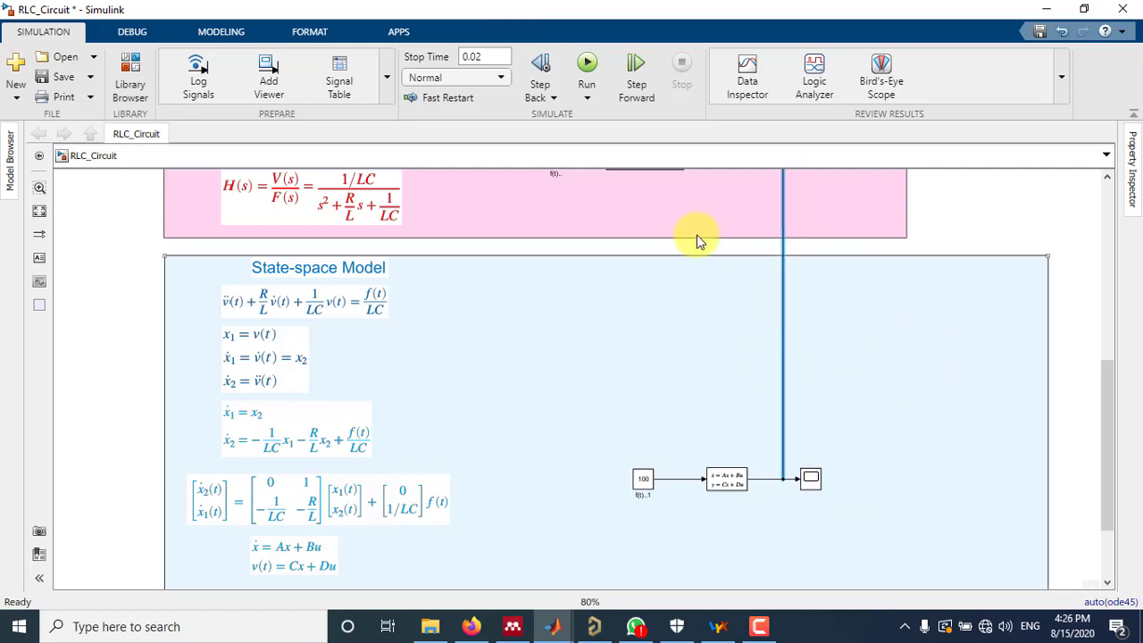
Run the simulation and open the comparison scope with all four model signals
left_click(586, 64)
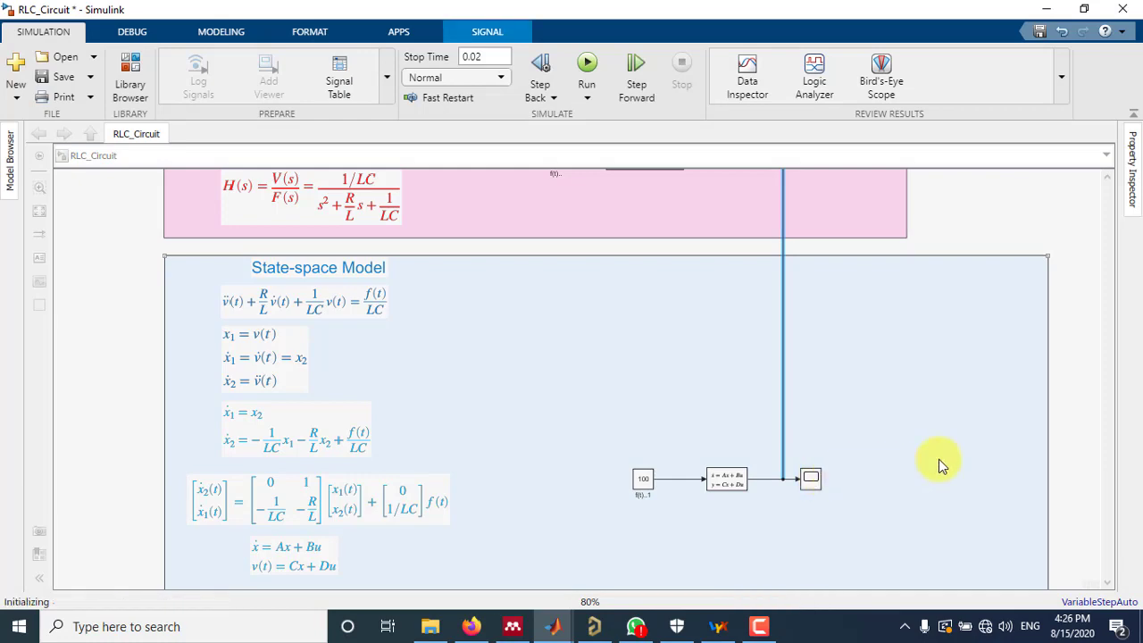
left_click_drag(1107, 423, 1100, 234)
double_click(862, 287)
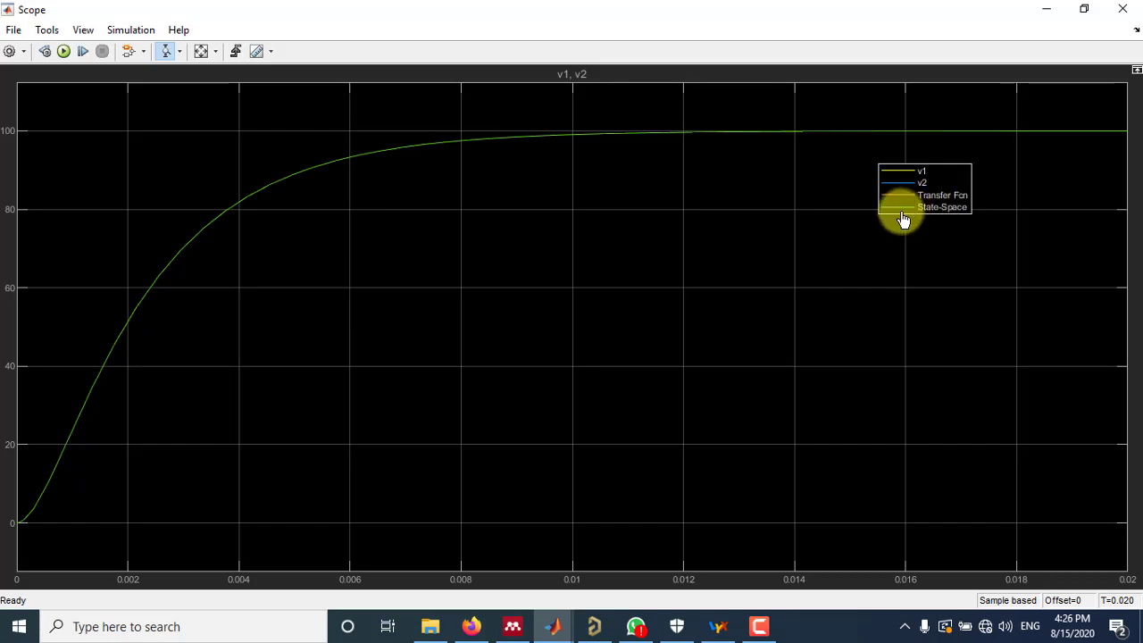
Zoom in on the curves near the value 100 to compare the four models, restore the full view and close the scope
left_click(677, 128)
left_click(691, 158)
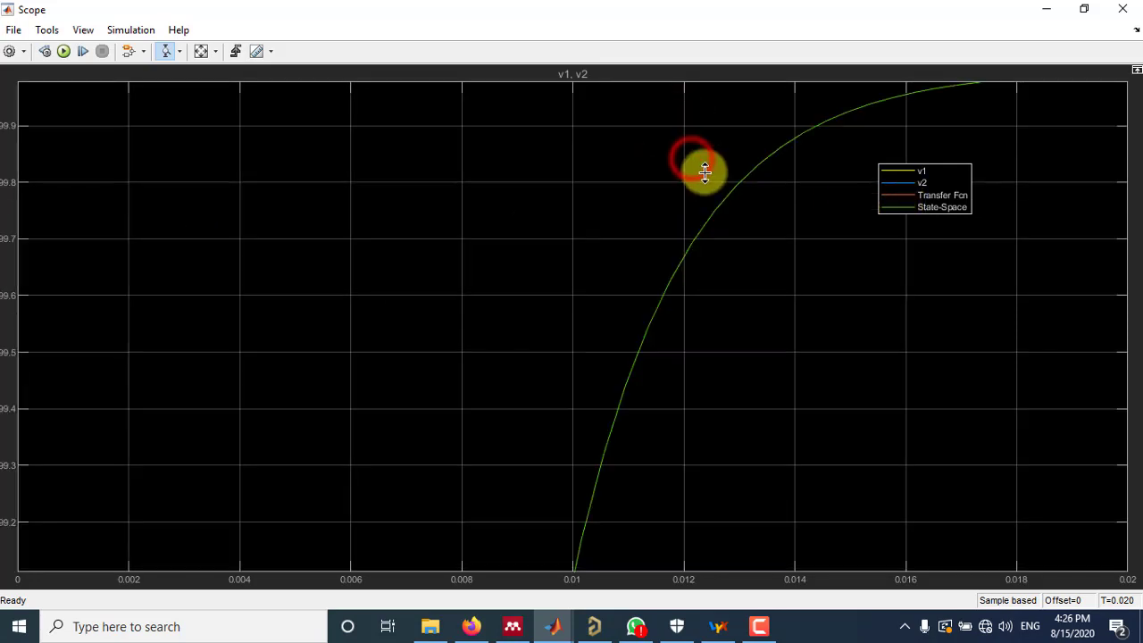
left_click_drag(771, 203, 811, 291)
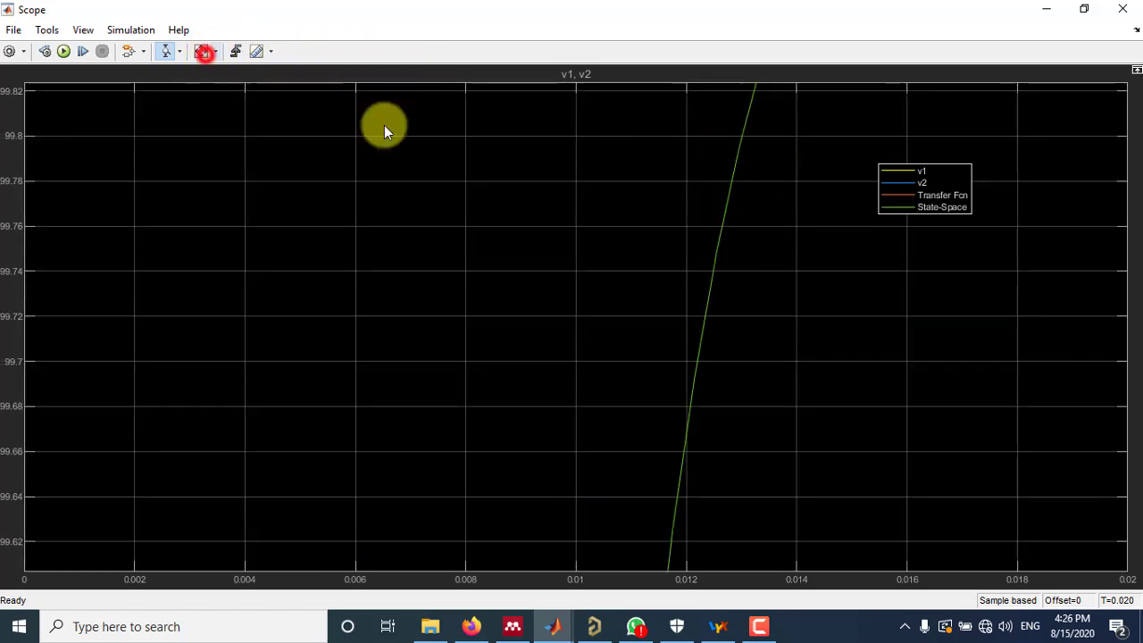
left_click(202, 51)
left_click(1116, 12)
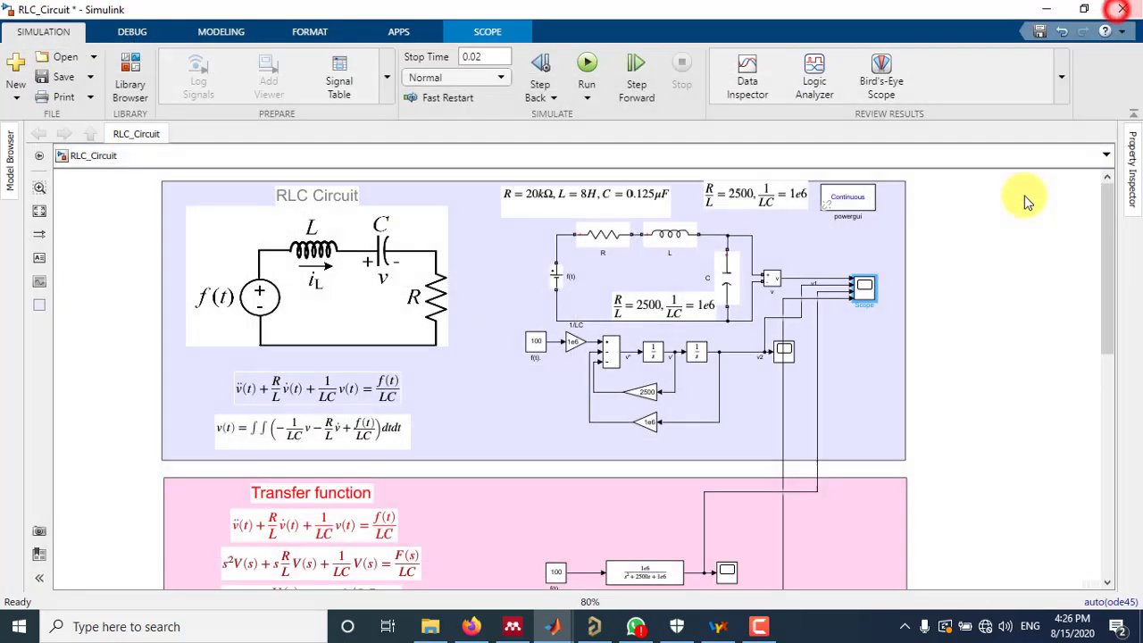
Narrow the State-space Model area to match the Transfer function area's width and return to the RLC Circuit models
left_click_drag(1107, 218, 1114, 153)
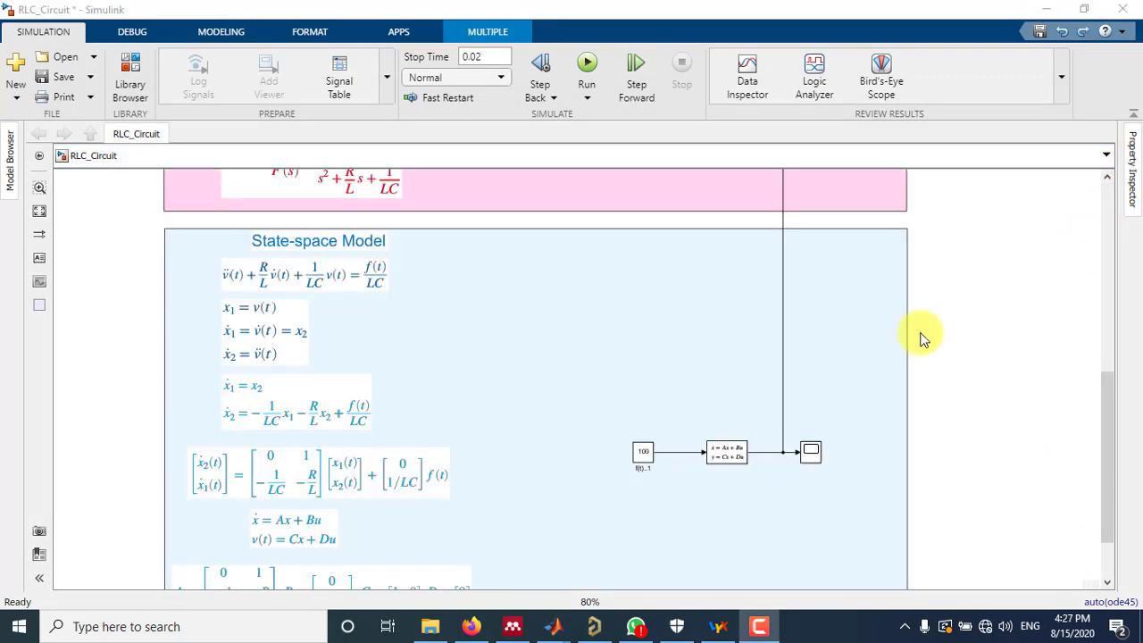
left_click_drag(1114, 408, 1099, 227)
left_click(657, 319)
scroll(668, 320, "up", 2)
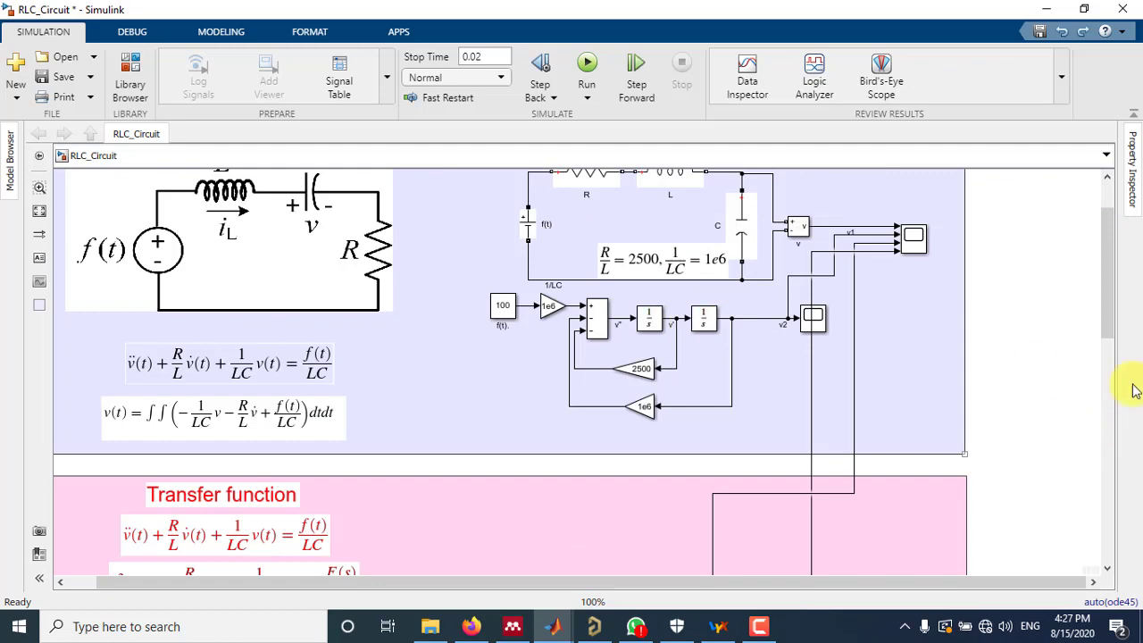
Set the initial voltage of capacitor C in the RLC circuit to 50 V
left_click_drag(1102, 287, 1104, 280)
left_click(735, 293)
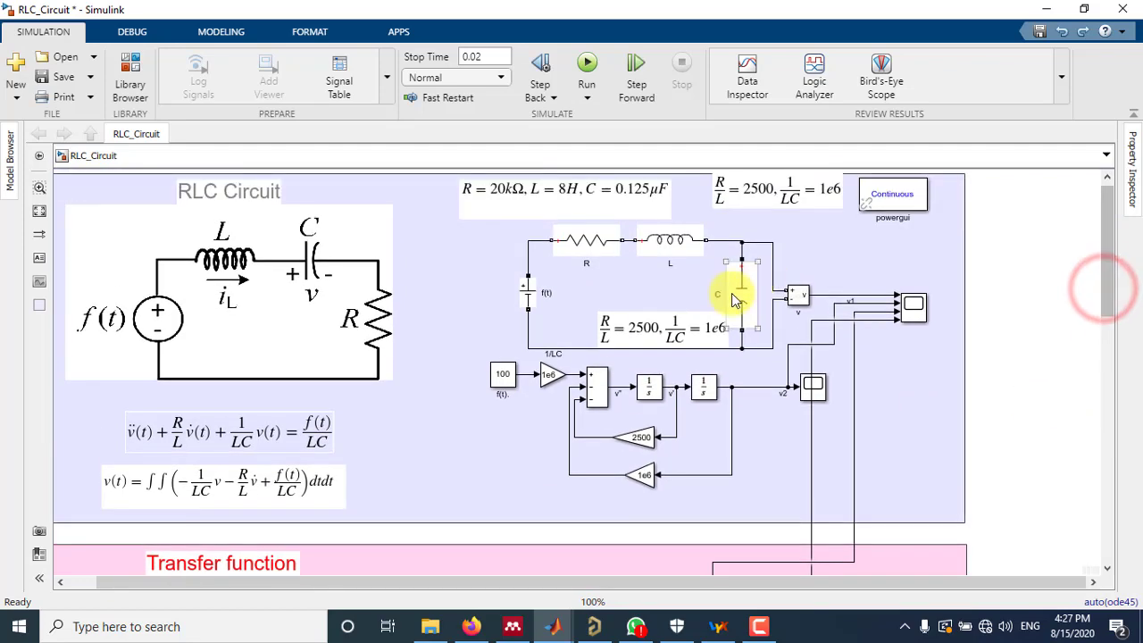
scroll(735, 293, "up", 2)
double_click(743, 293)
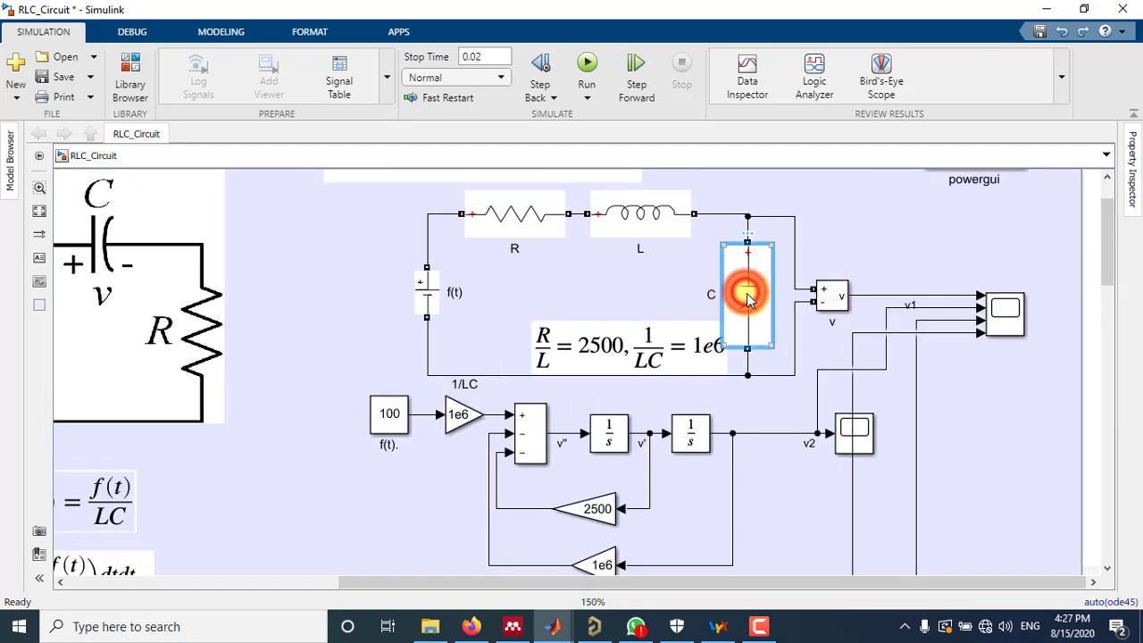
double_click(836, 355)
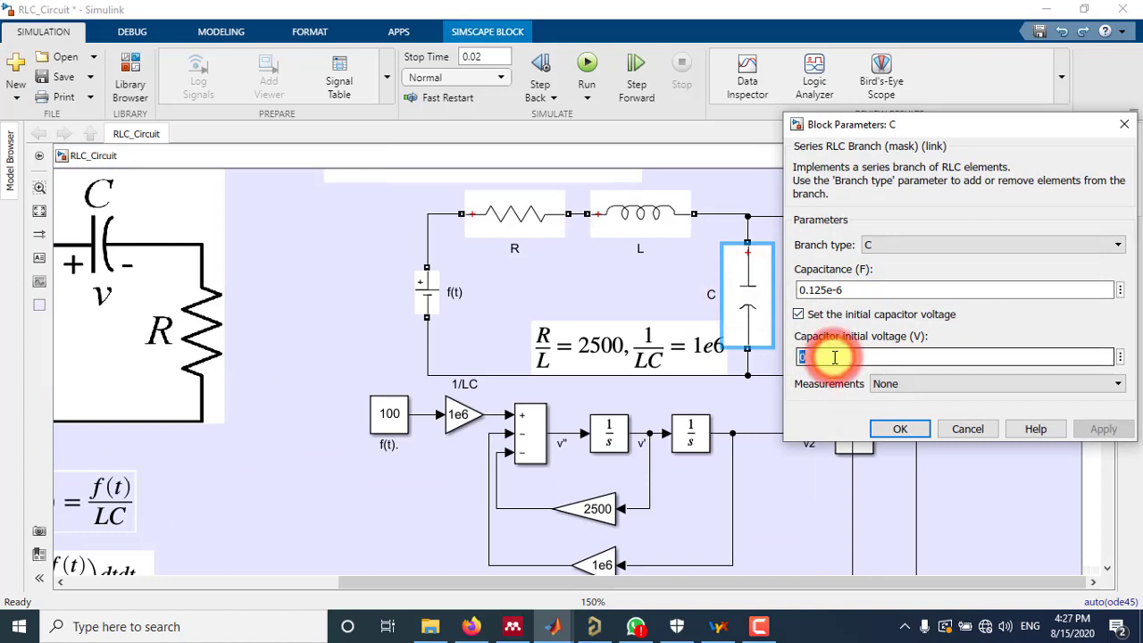
type("5")
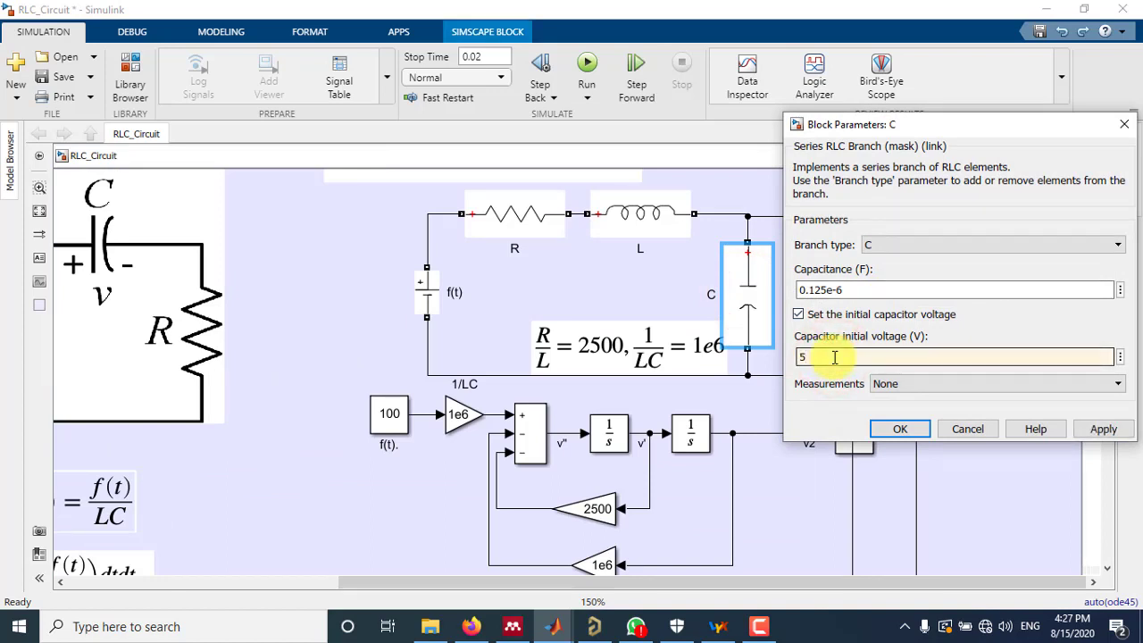
left_click(898, 429)
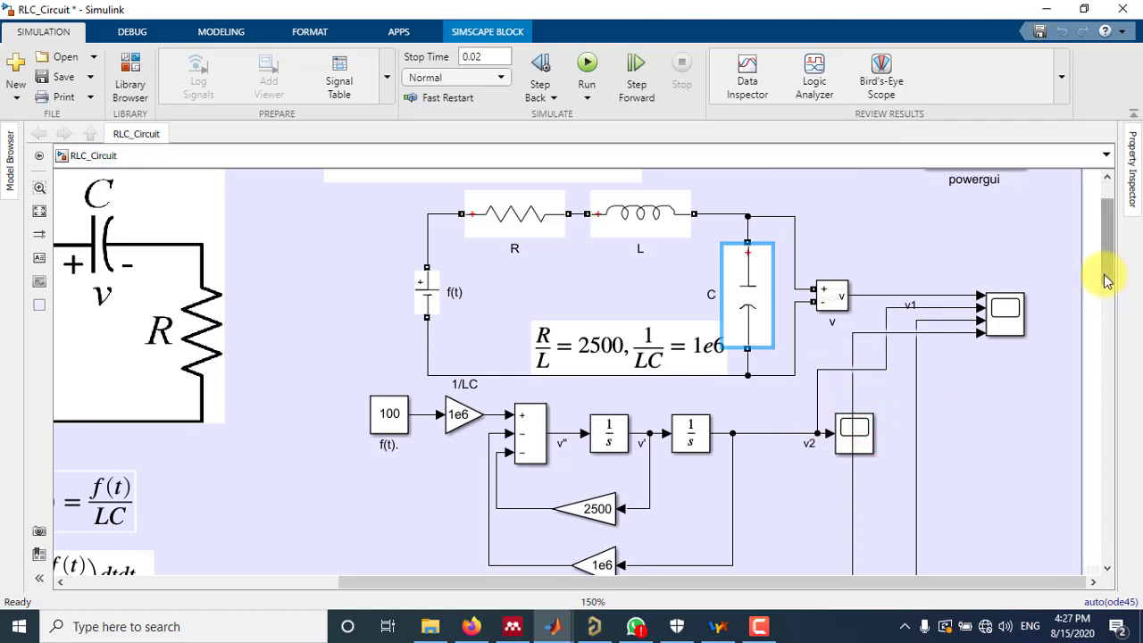
Run the simulation, view the four responses in the comparison scope, then reduce the scope window's size and minimize it
left_click(586, 65)
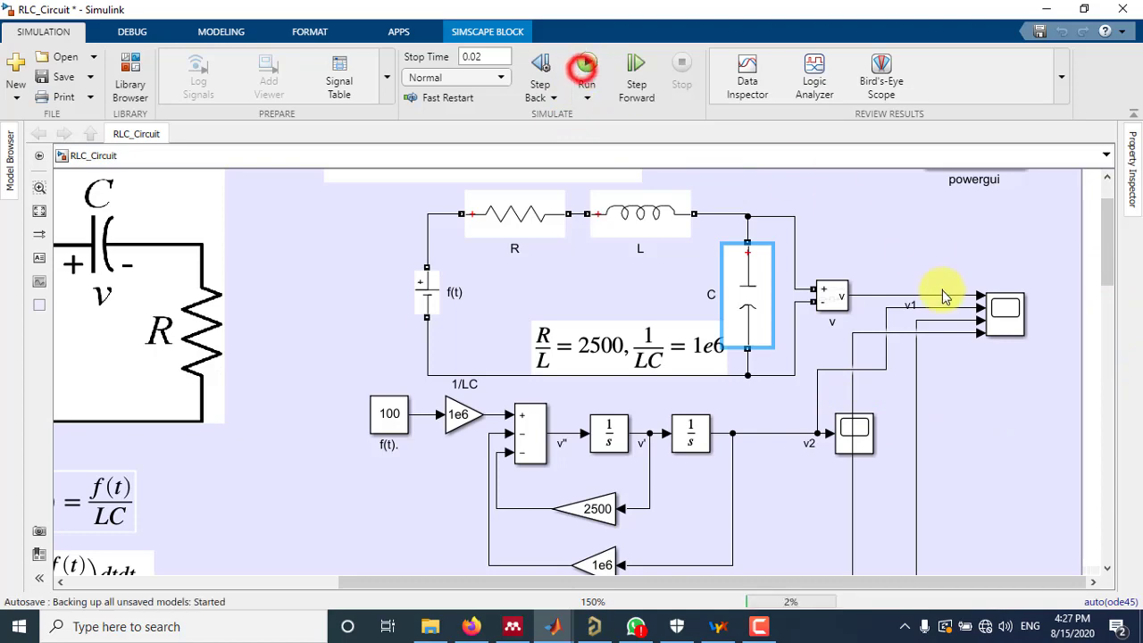
double_click(1006, 319)
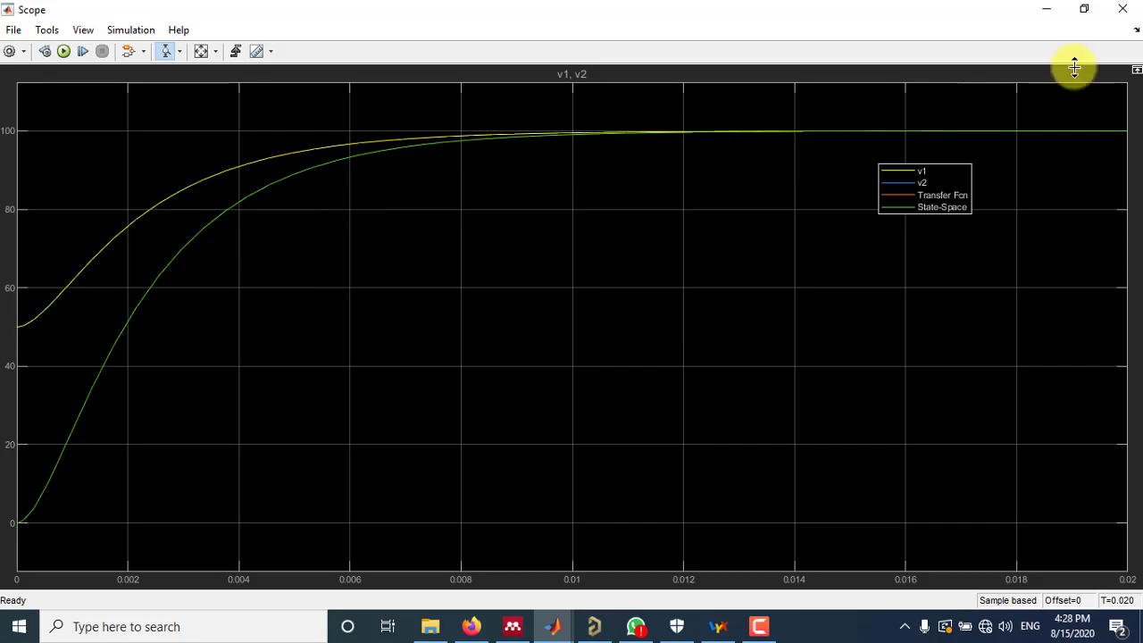
left_click(1084, 9)
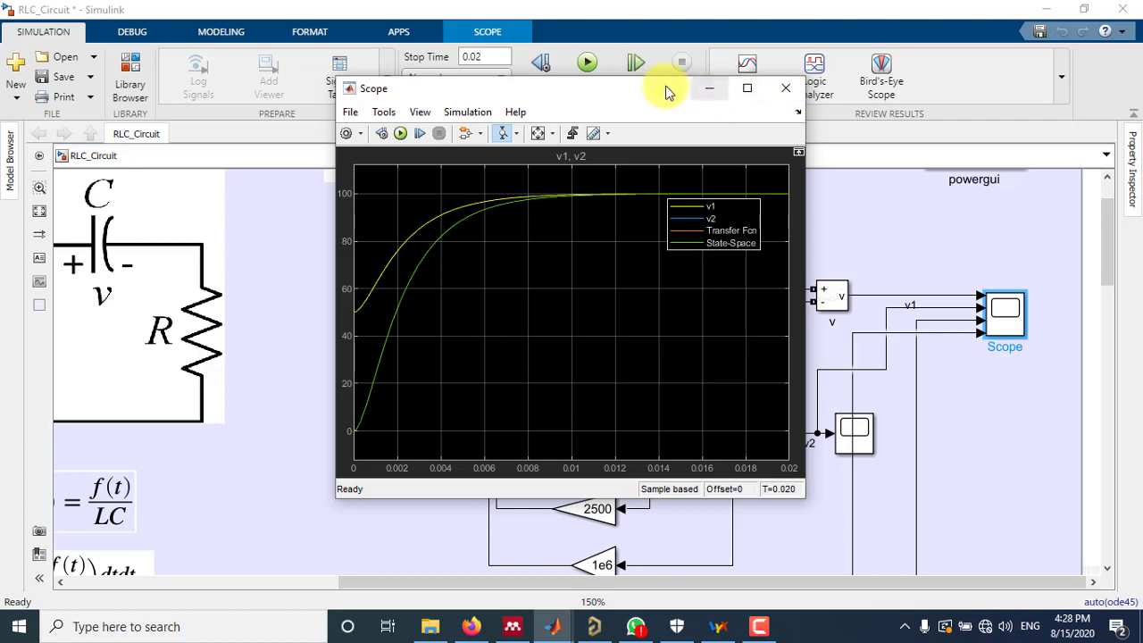
left_click_drag(666, 89, 592, 89)
left_click(634, 87)
Set the initial condition of the second integrator, which outputs v2, to 50
left_click_drag(1110, 241, 1111, 274)
scroll(719, 346, "down", 1)
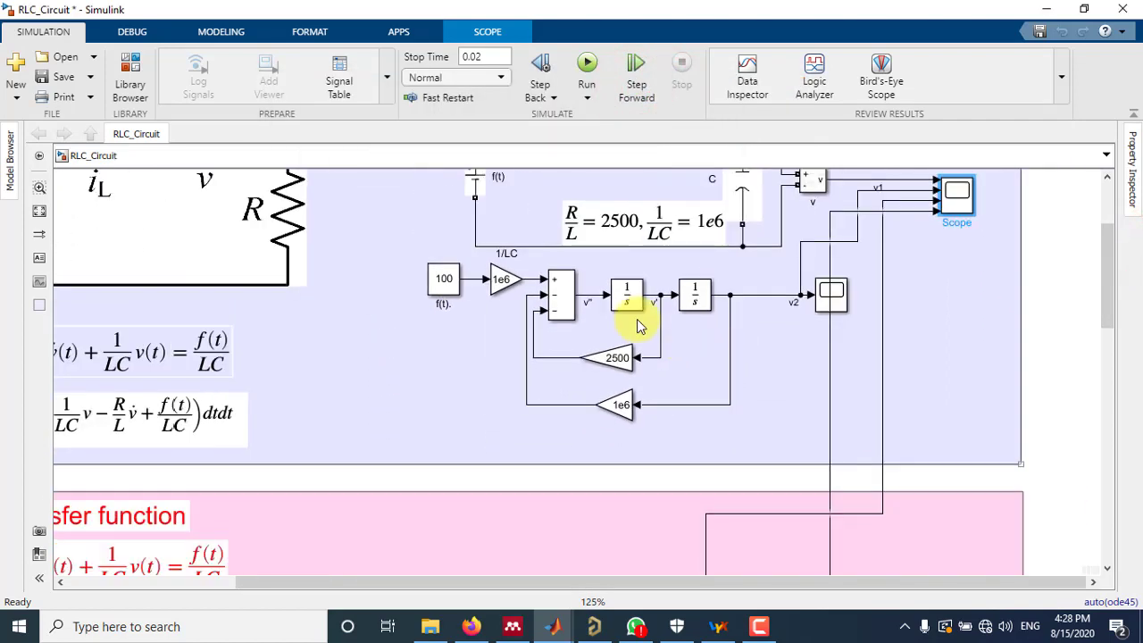
double_click(696, 298)
left_click(758, 242)
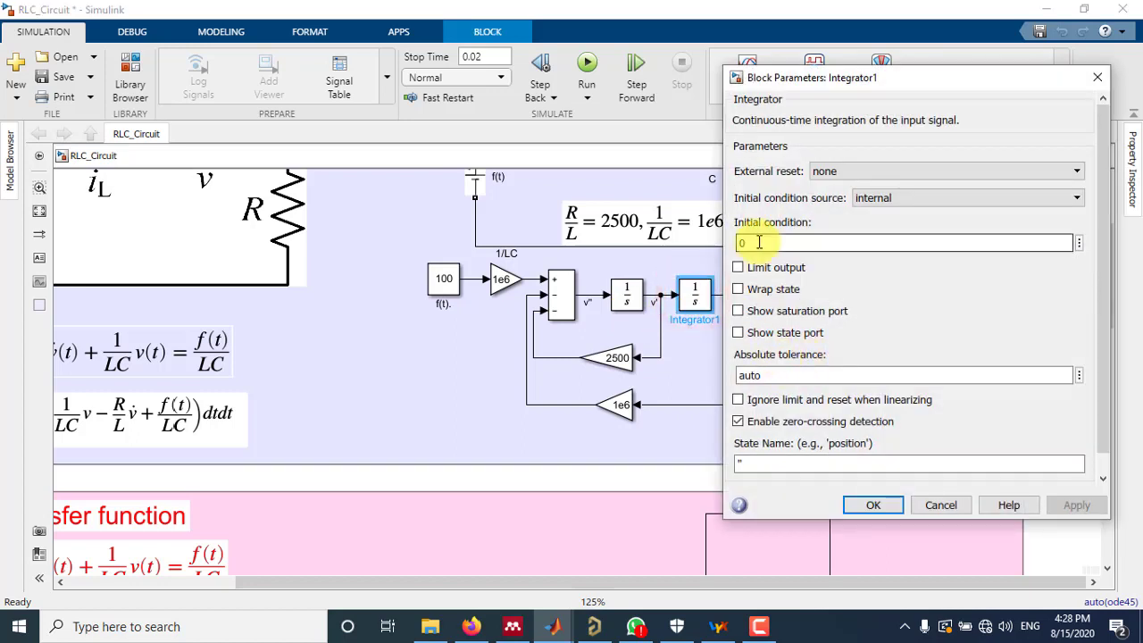
type("50")
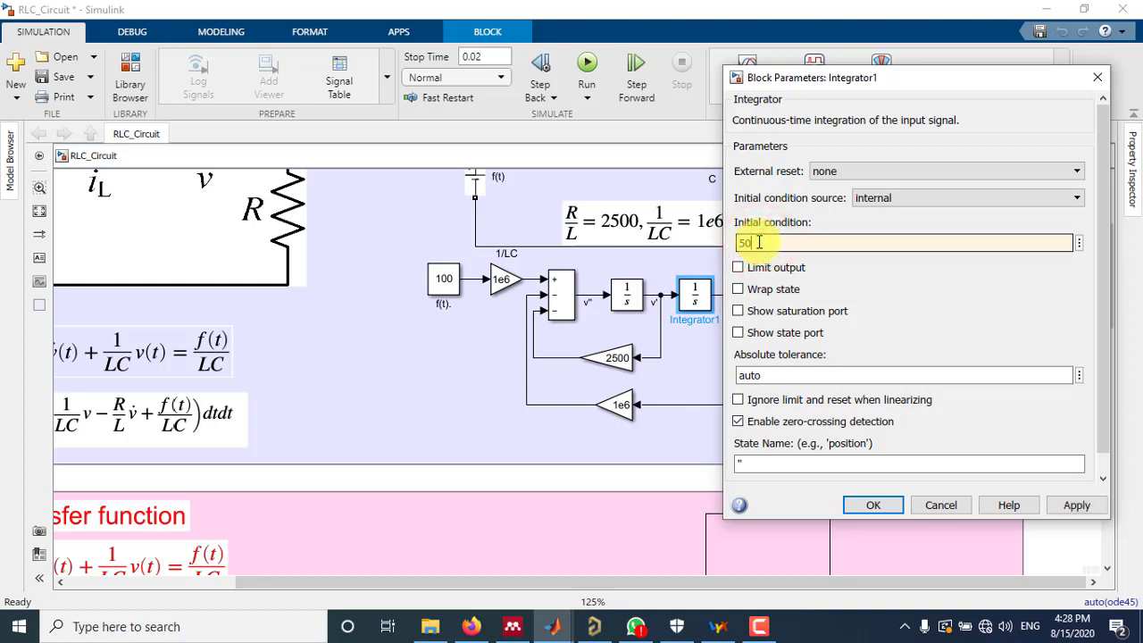
left_click(1075, 504)
left_click(886, 505)
Rerun the simulation and compare the integrator model's response with the circuit's in the four-signal scope, then minimize it
left_click(589, 68)
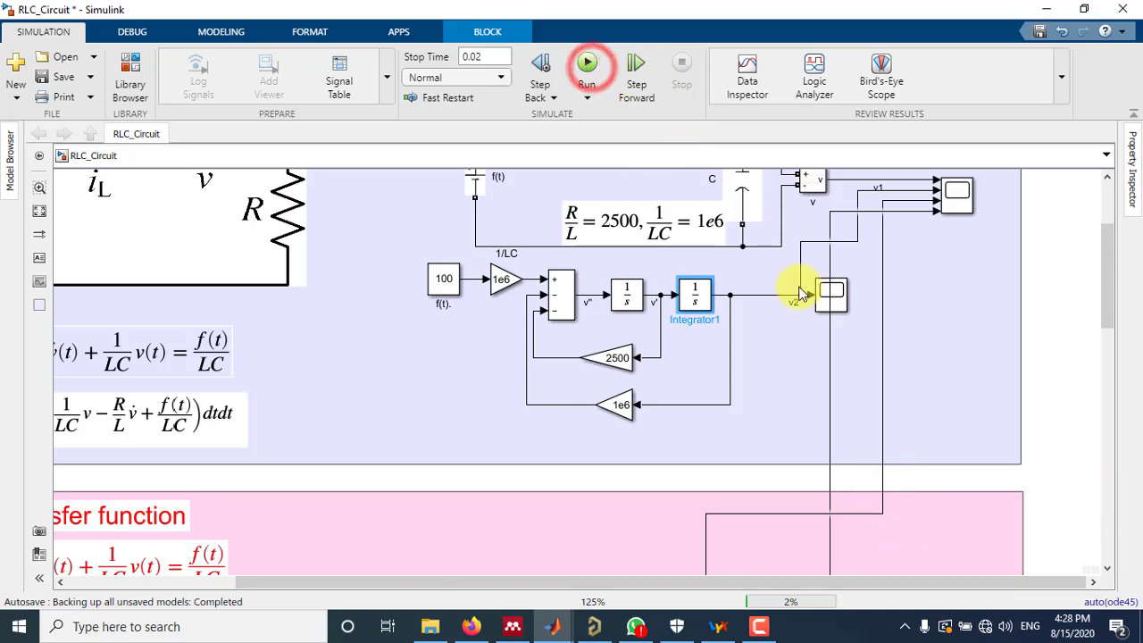
double_click(953, 200)
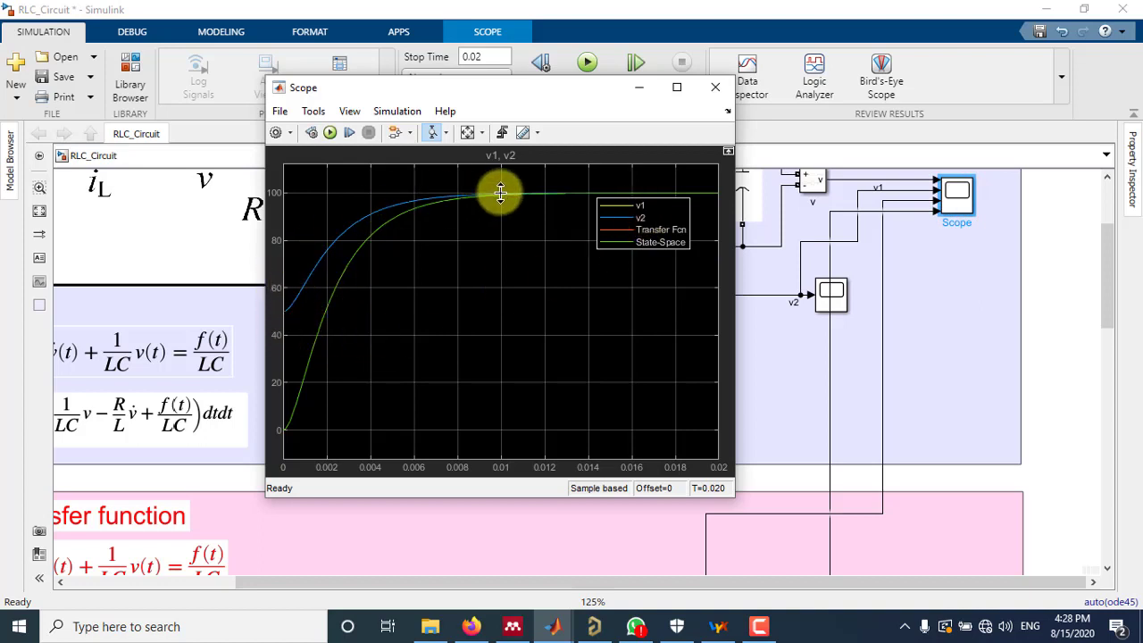
left_click(638, 90)
Set the State-Space block's initial conditions to 50
left_click_drag(1110, 254, 1090, 434)
left_click(732, 489)
double_click(734, 489)
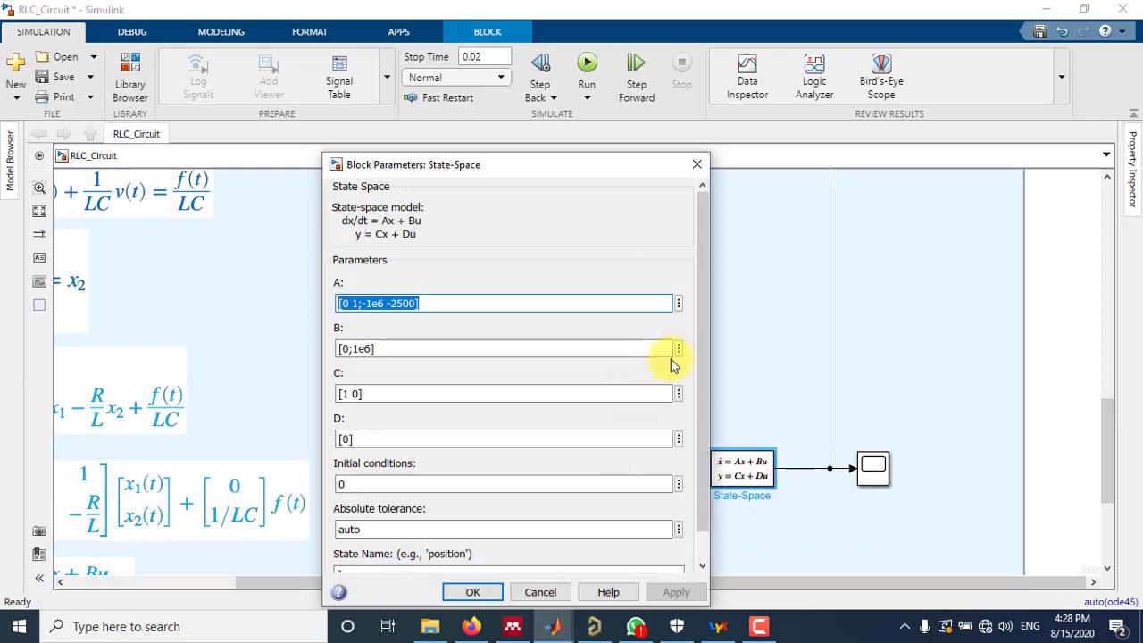
left_click_drag(704, 342, 703, 444)
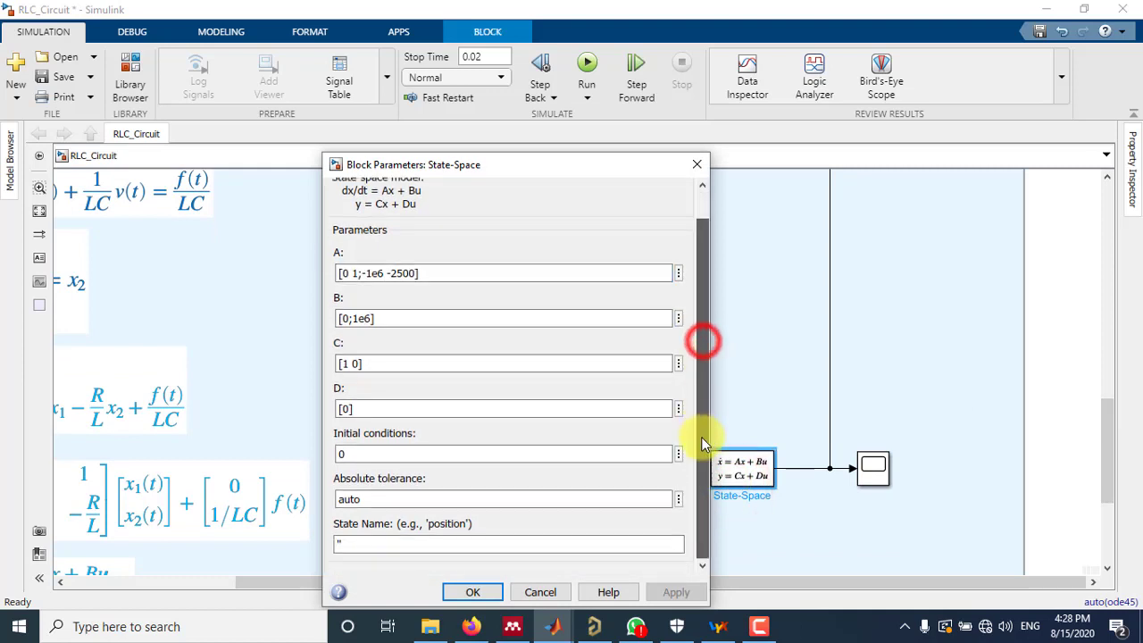
double_click(371, 452)
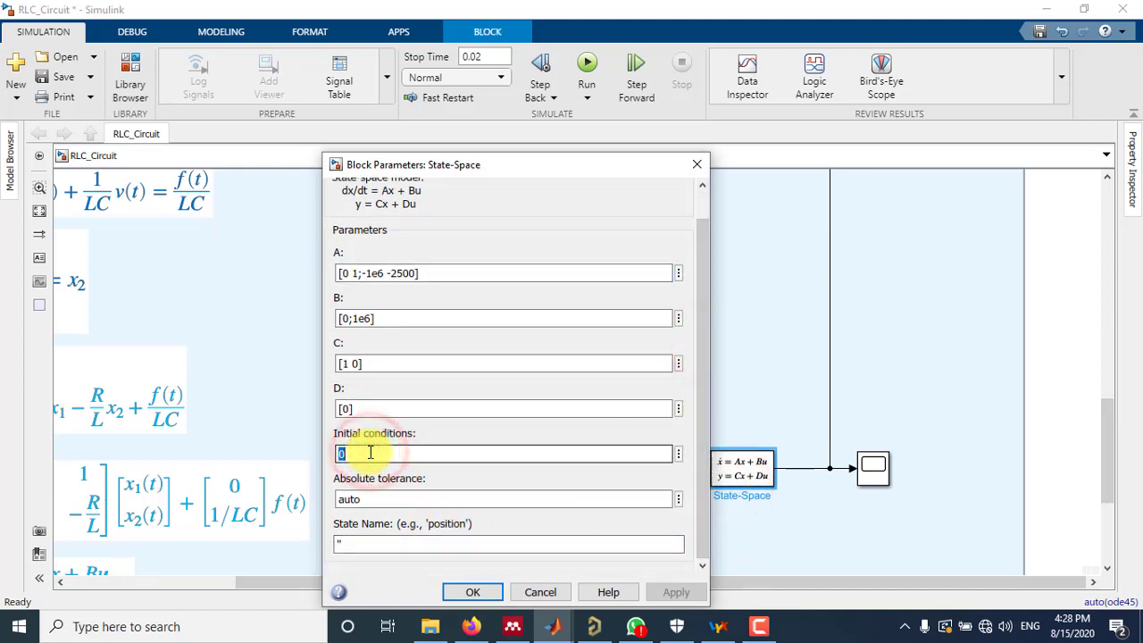
type("50")
left_click(677, 591)
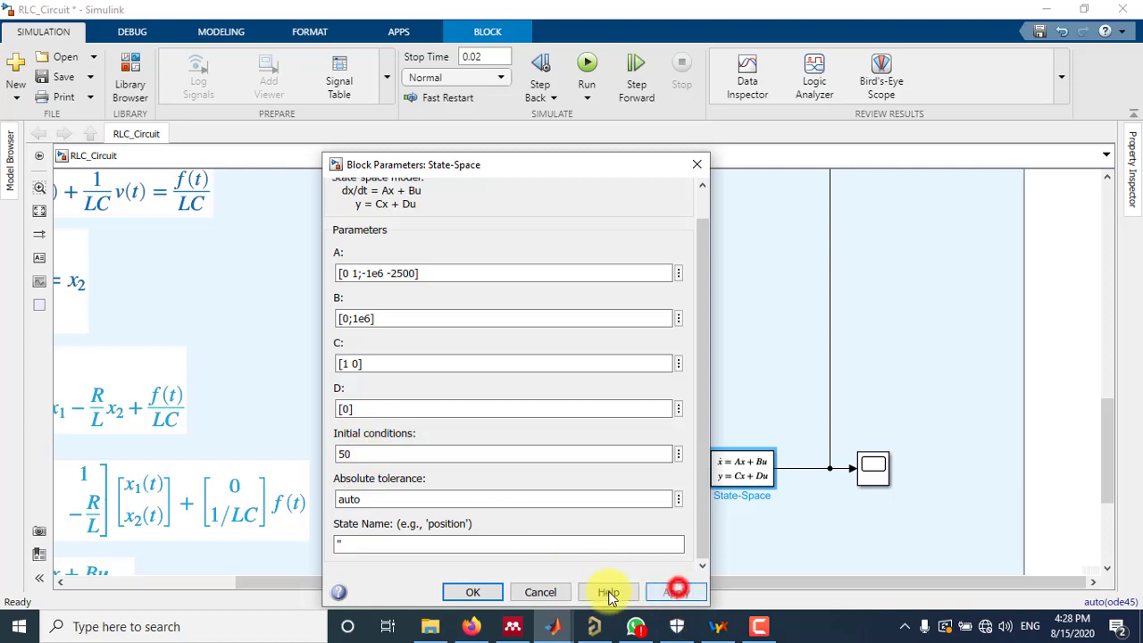
left_click(489, 590)
Run the simulation again, check the State-Space response against the other models in the comparison scope, and close the scope
left_click(587, 64)
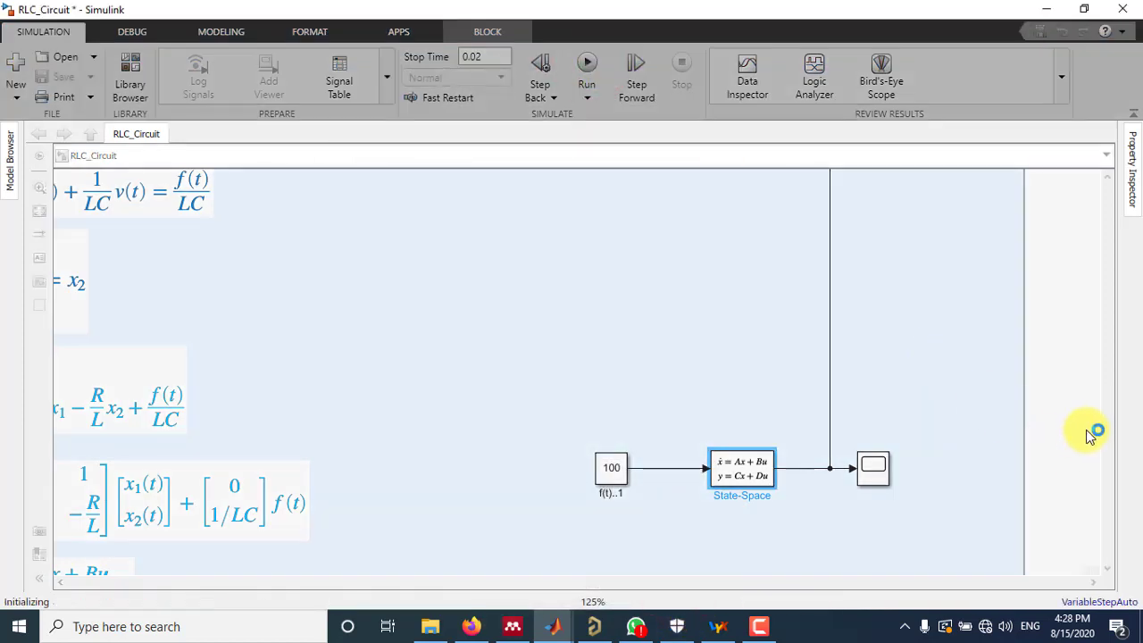
left_click_drag(1108, 421, 1108, 205)
double_click(969, 357)
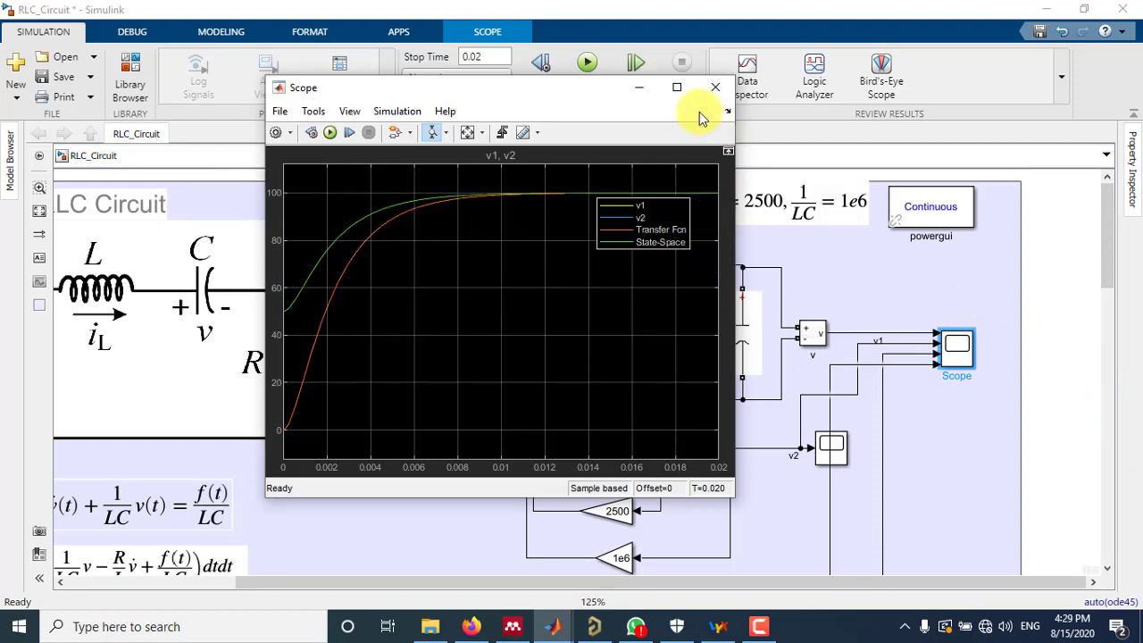
left_click(714, 85)
Inspect the Transfer Fcn block's parameters for an initial condition setting and close them without changes
left_click_drag(1104, 250, 1091, 368)
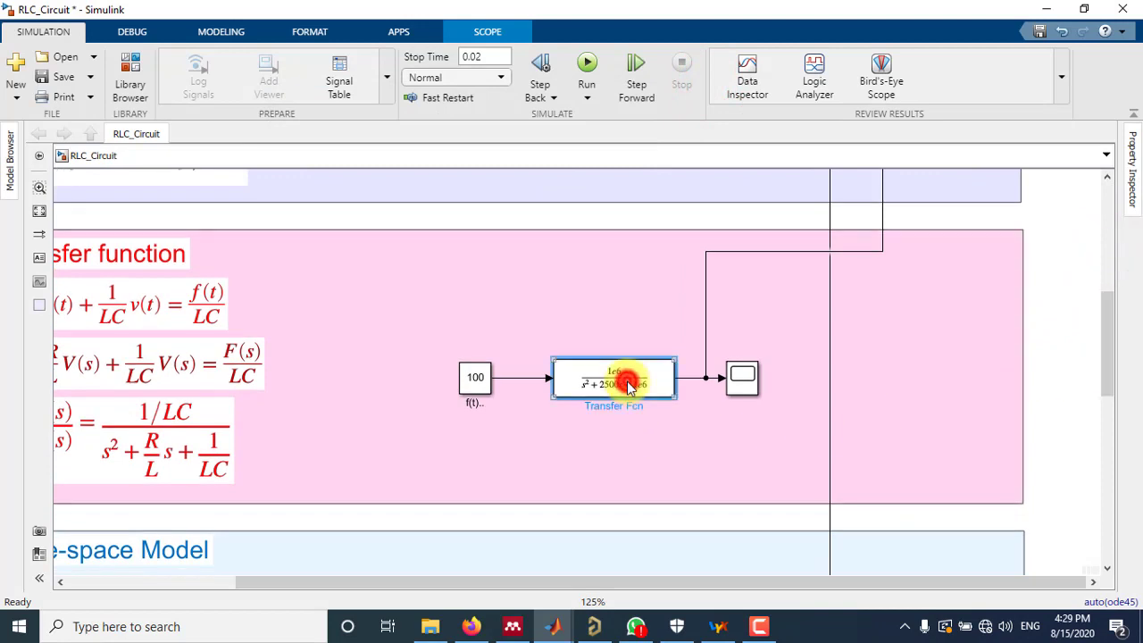
double_click(629, 384)
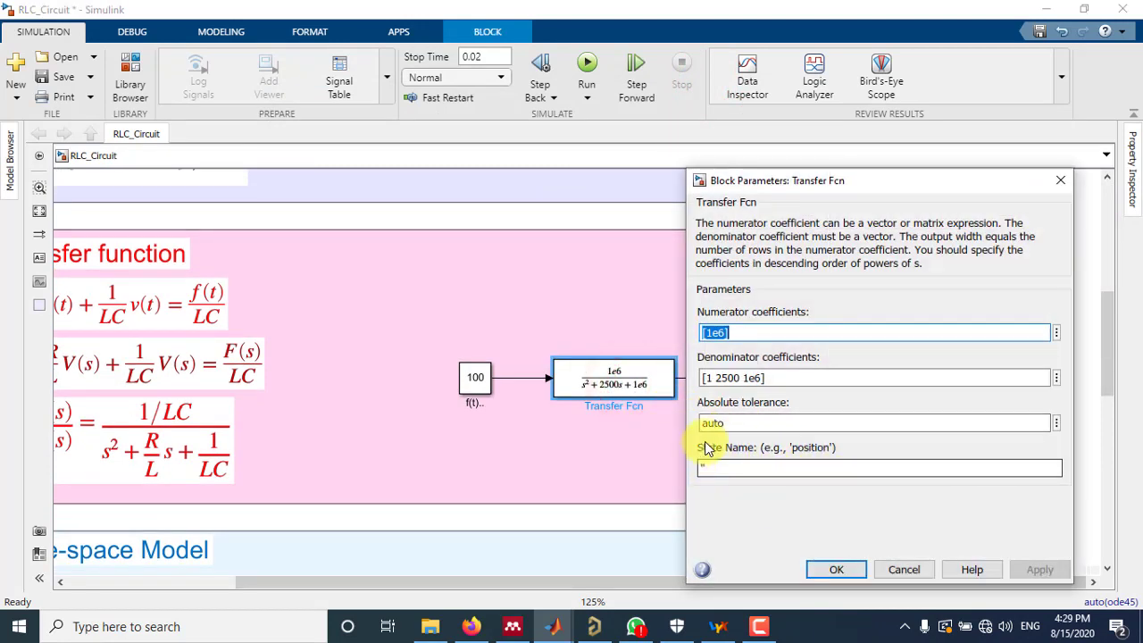
left_click(1056, 332)
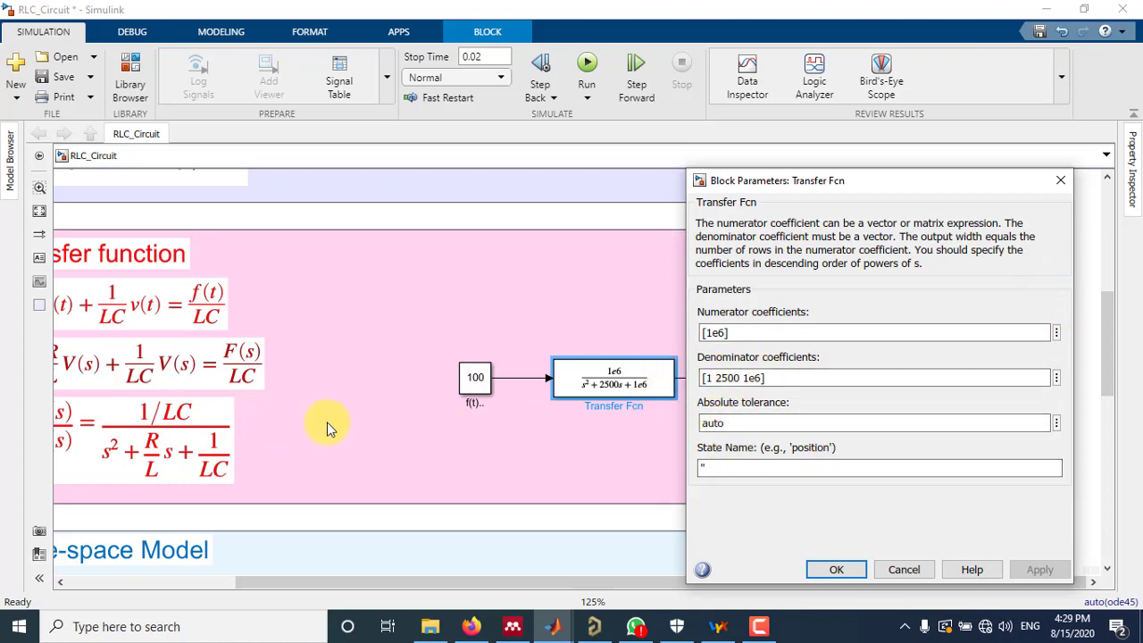
left_click(837, 569)
Examine the differential and Laplace-domain equations in the Transfer function area and recheck the Transfer Fcn block's parameters
left_click_drag(649, 586, 513, 584)
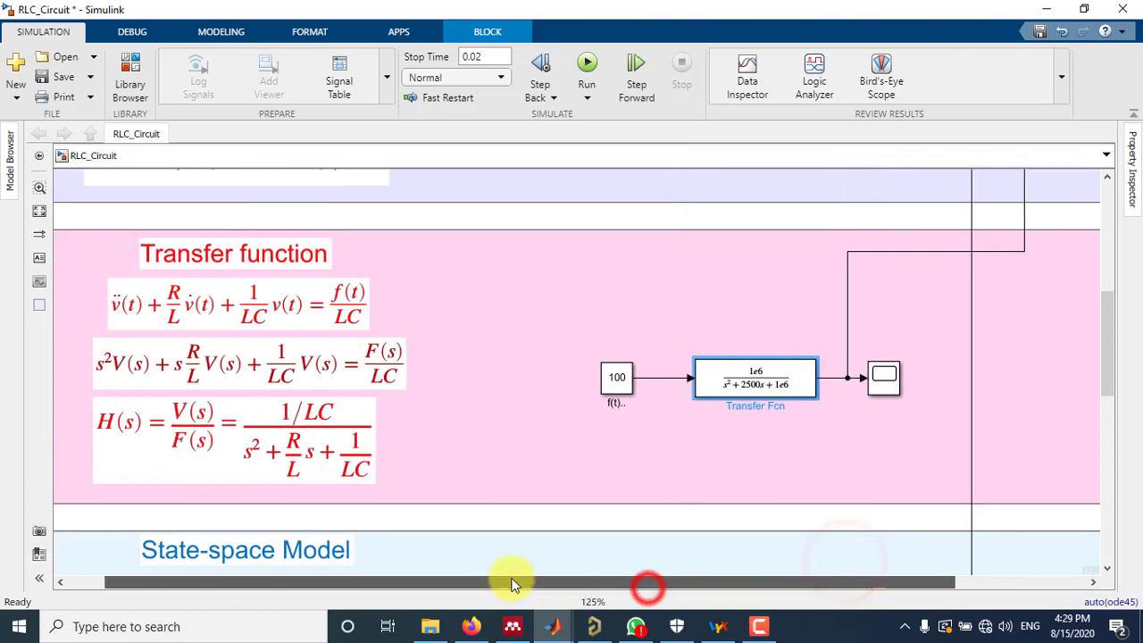
left_click(229, 312)
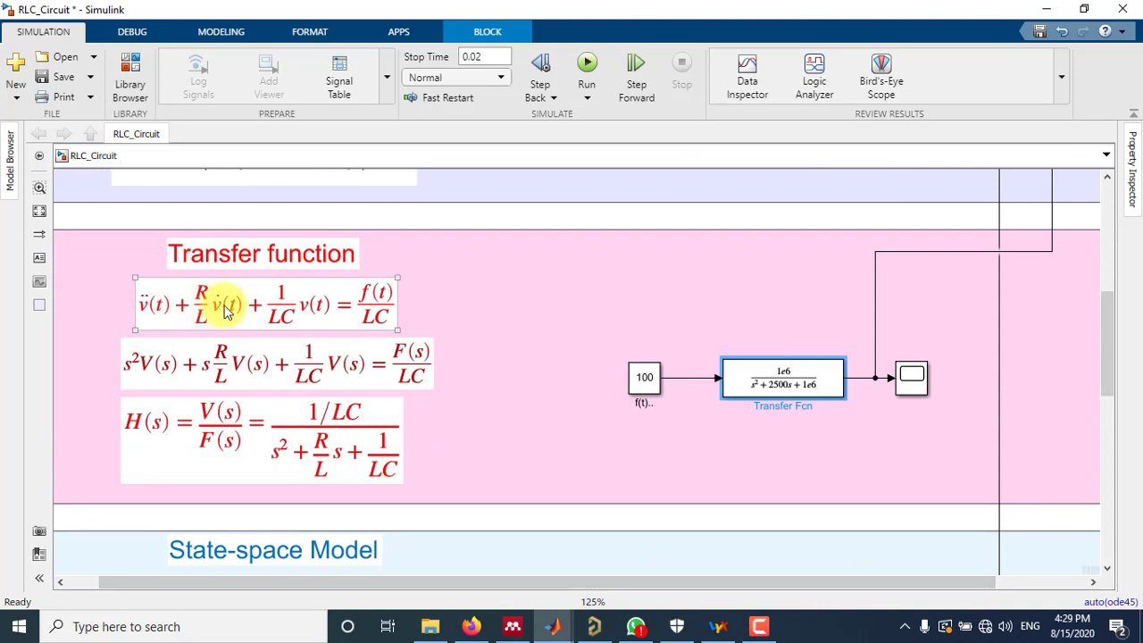
left_click(736, 419)
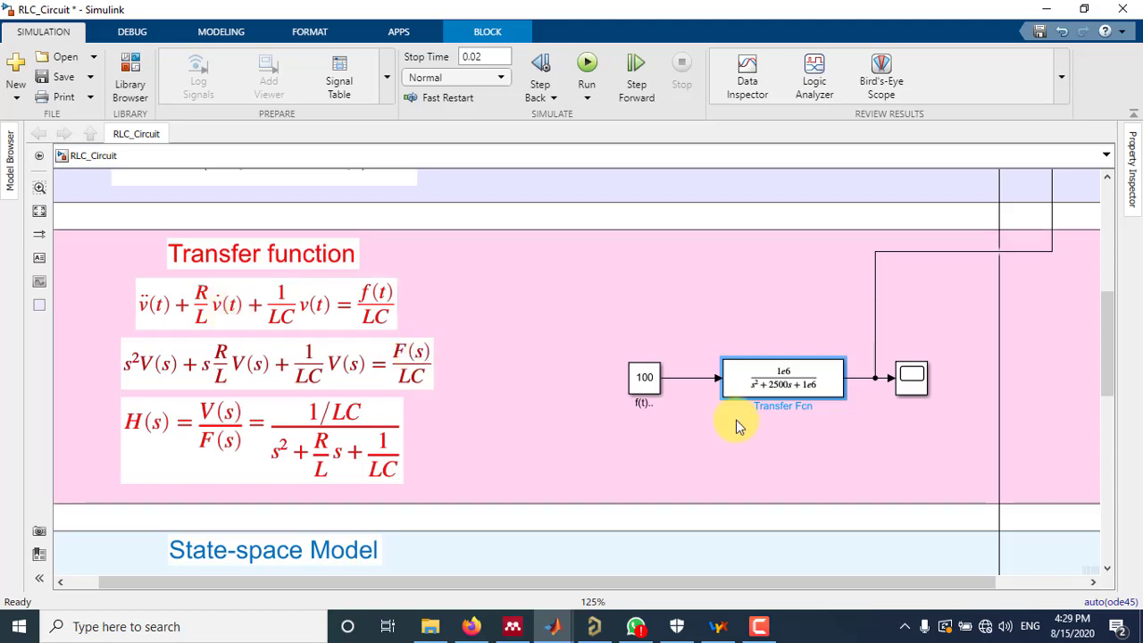
left_click(748, 222)
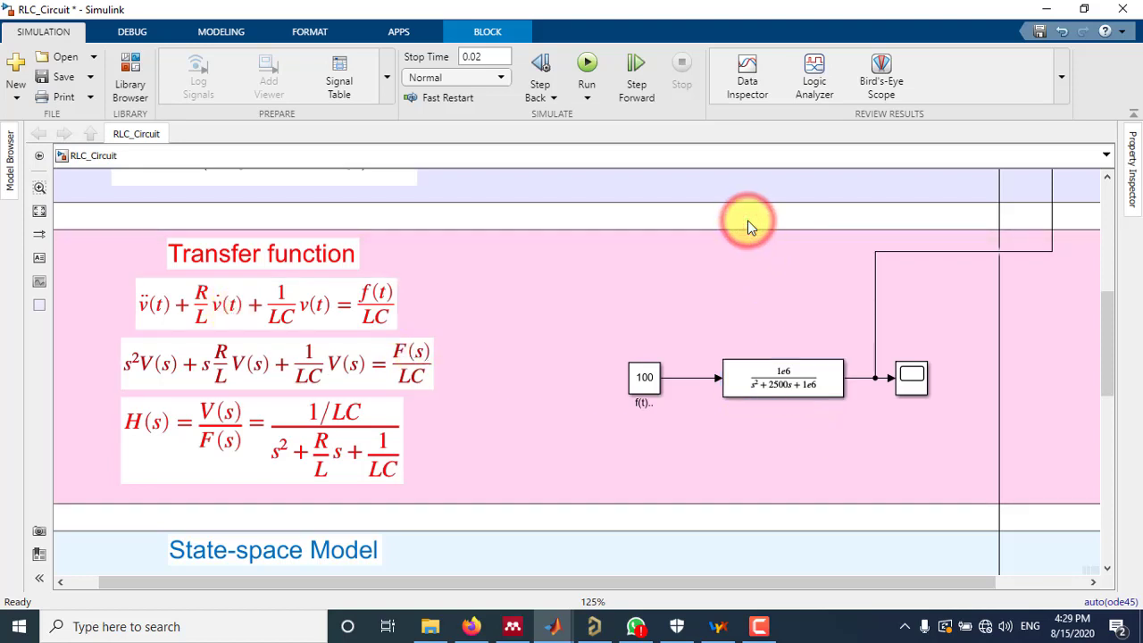
left_click(437, 348)
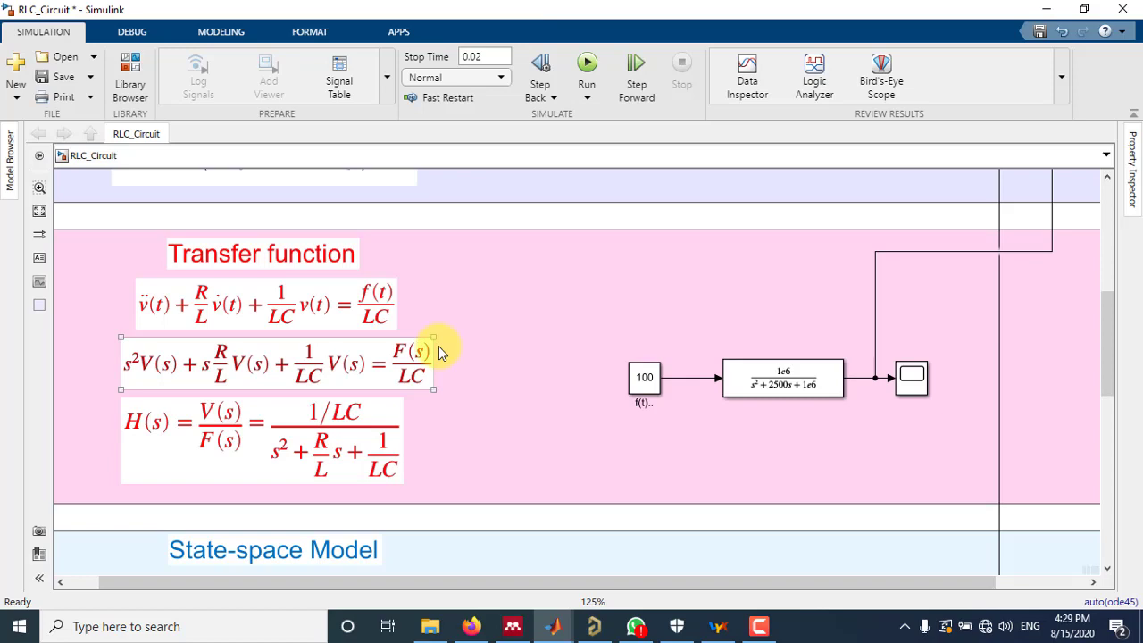
scroll(438, 345, "down", 1)
left_click(732, 413)
double_click(722, 376)
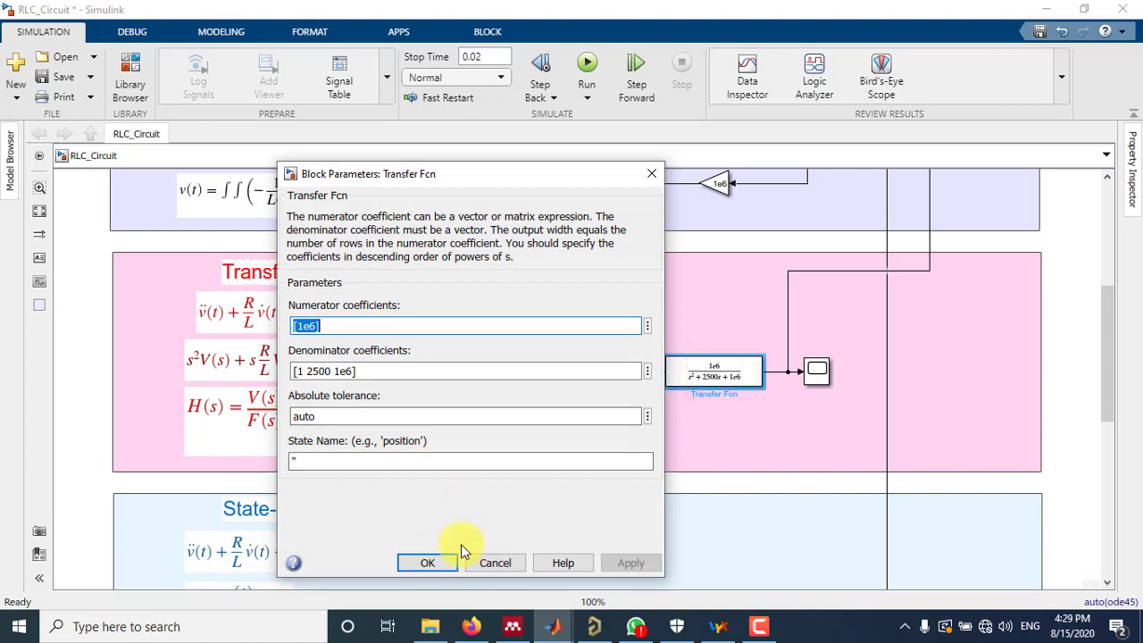
left_click(430, 563)
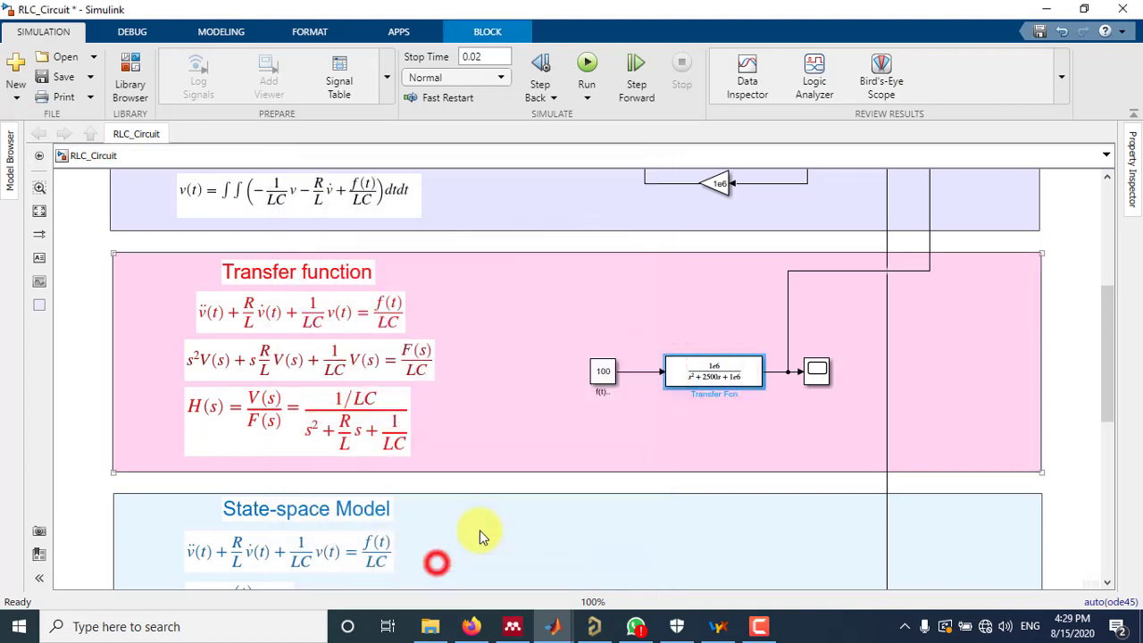
left_click(1080, 371)
scroll(1007, 373, "down", 1)
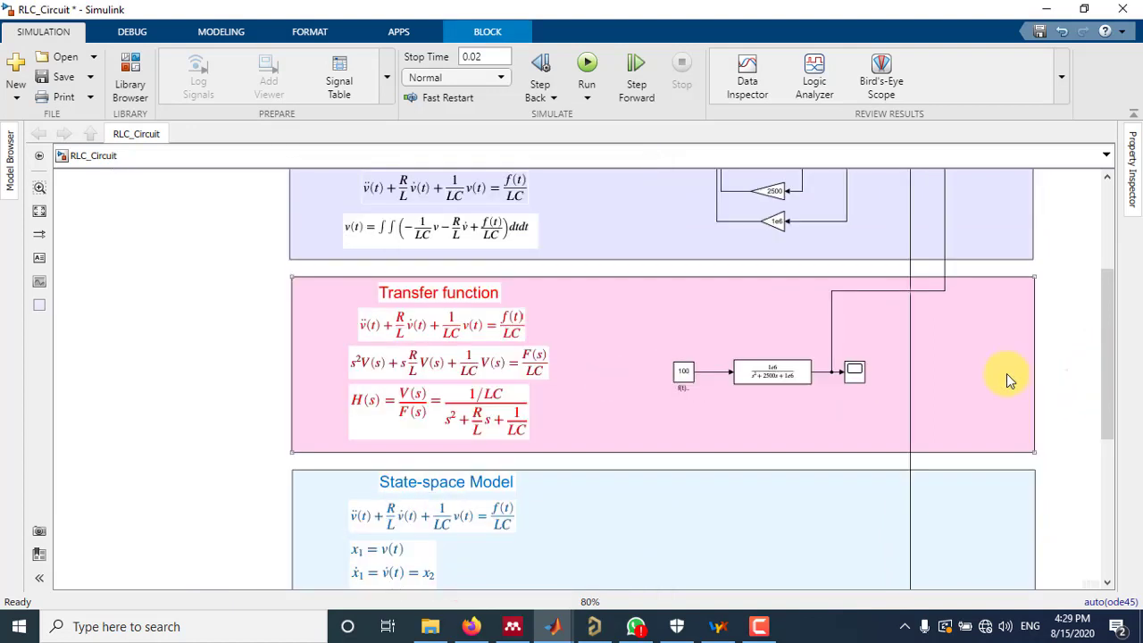
left_click_drag(1109, 358, 1113, 298)
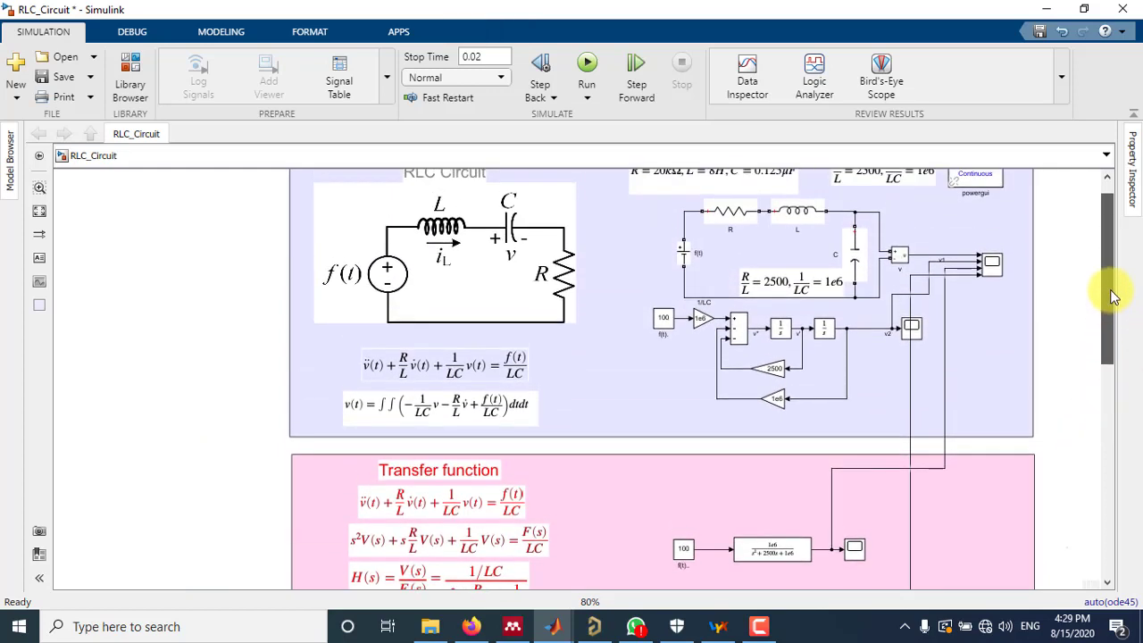
left_click_drag(1103, 277, 1135, 280)
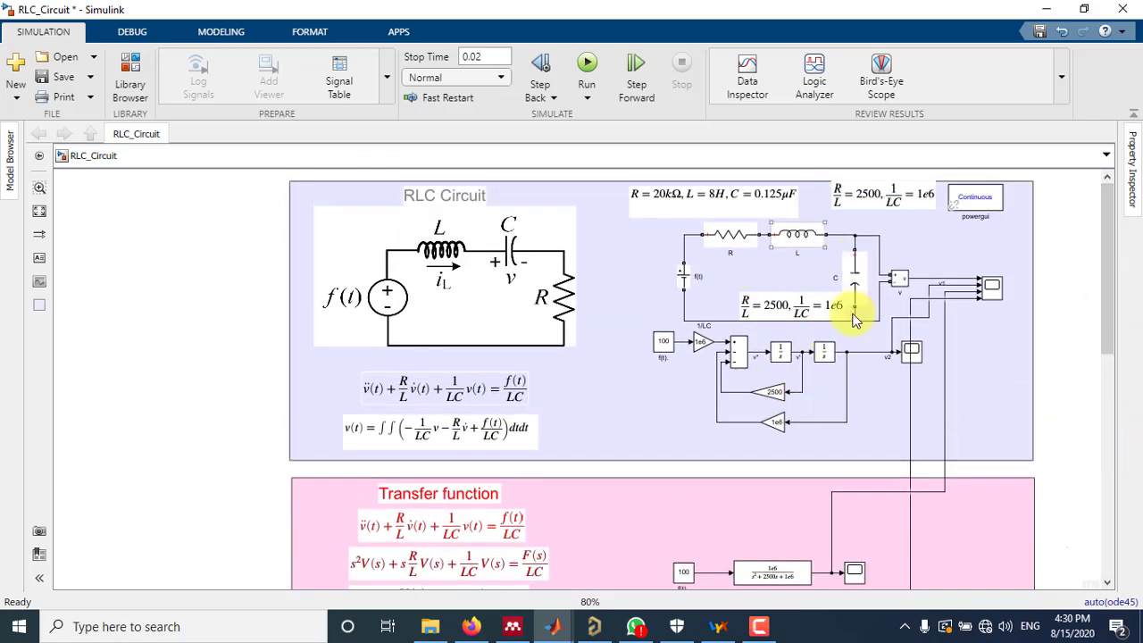
left_click(775, 319)
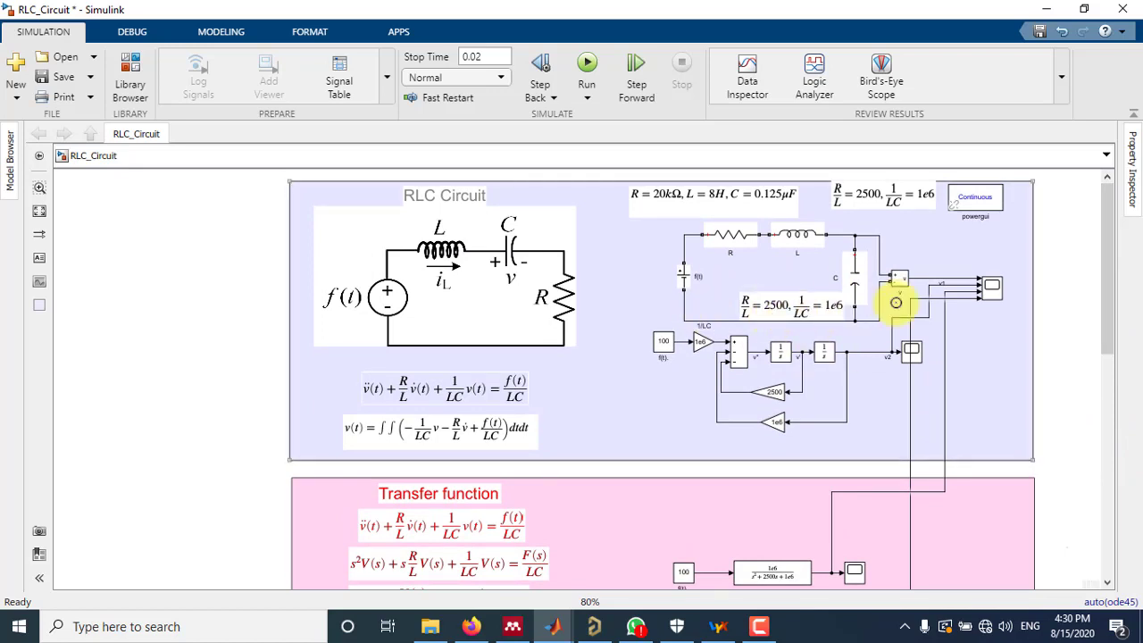
scroll(866, 325, "down", 2)
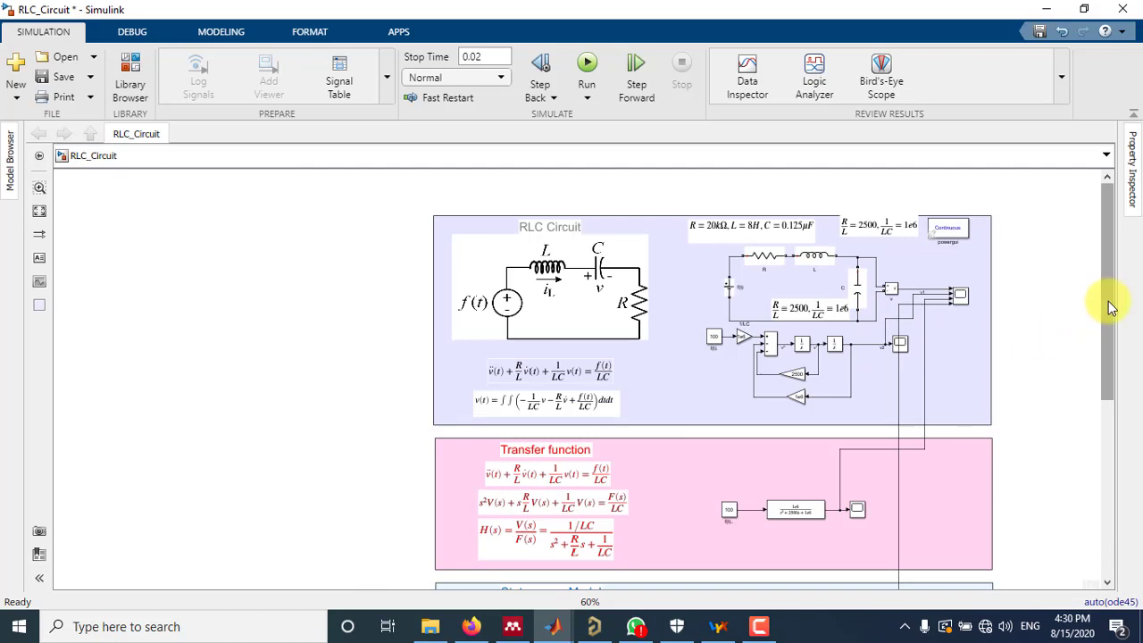